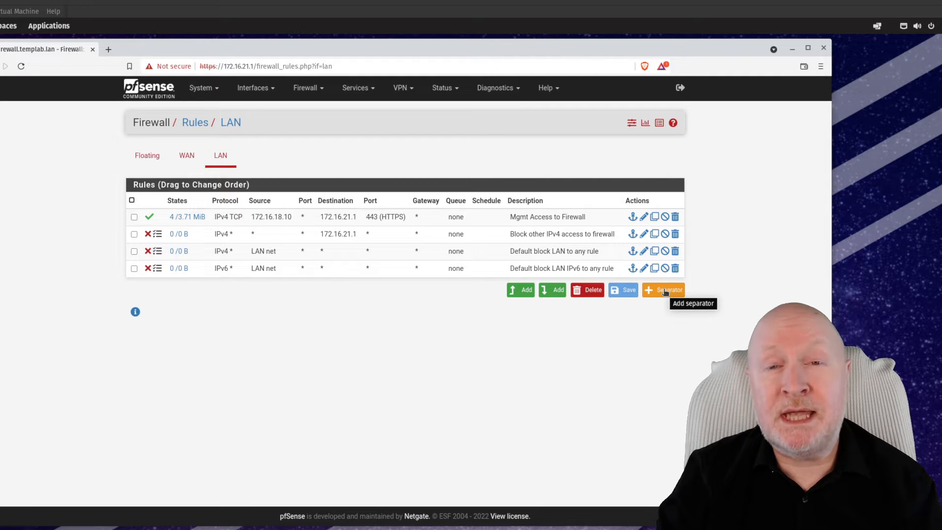
# Step: Add a green separator named "Allow firewall access" and place it above the Mgmt Access to Firewall rule
pyautogui.click(665, 291)
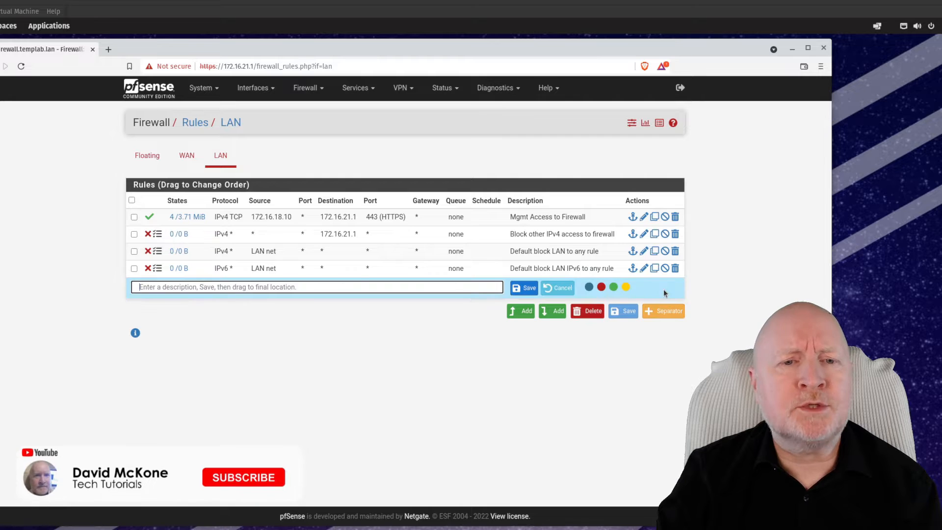
pyautogui.click(335, 286)
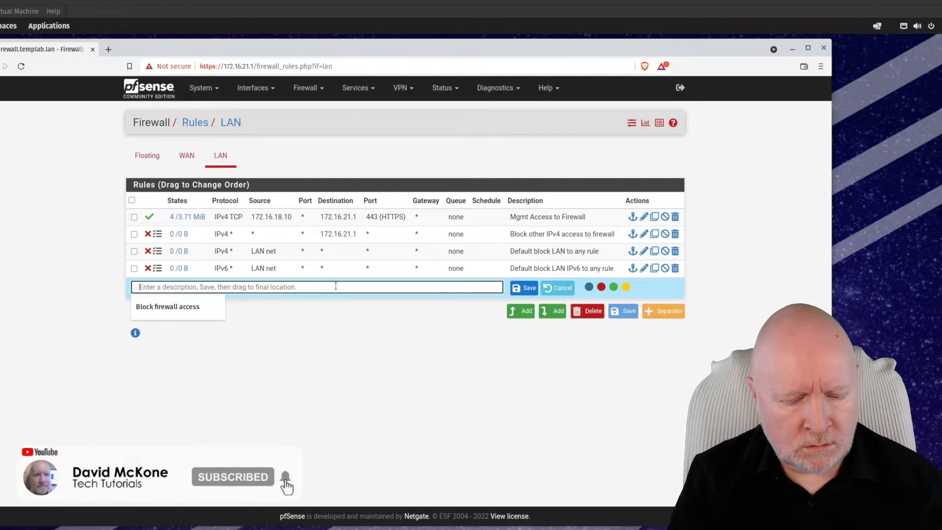
pyautogui.write('Allow firewall access')
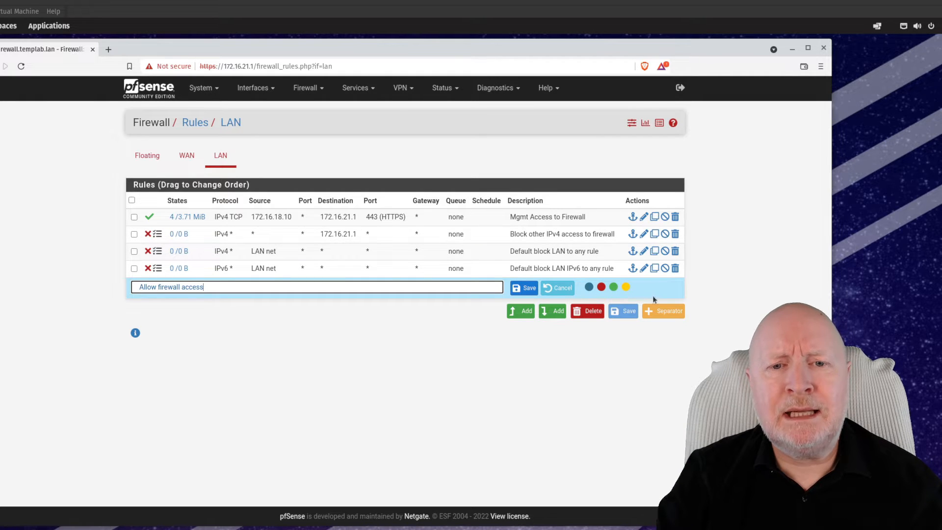
pyautogui.click(614, 288)
pyautogui.click(524, 288)
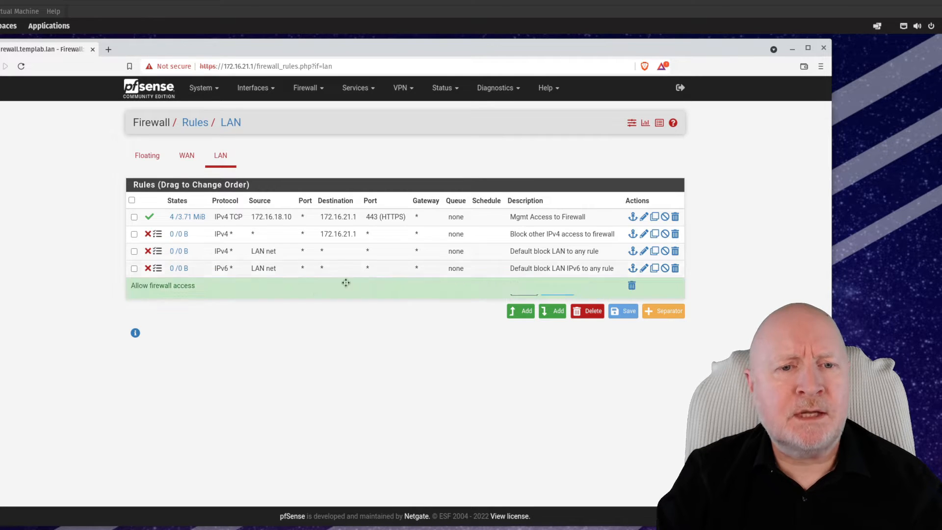
pyautogui.moveTo(304, 290); pyautogui.dragTo(309, 214)
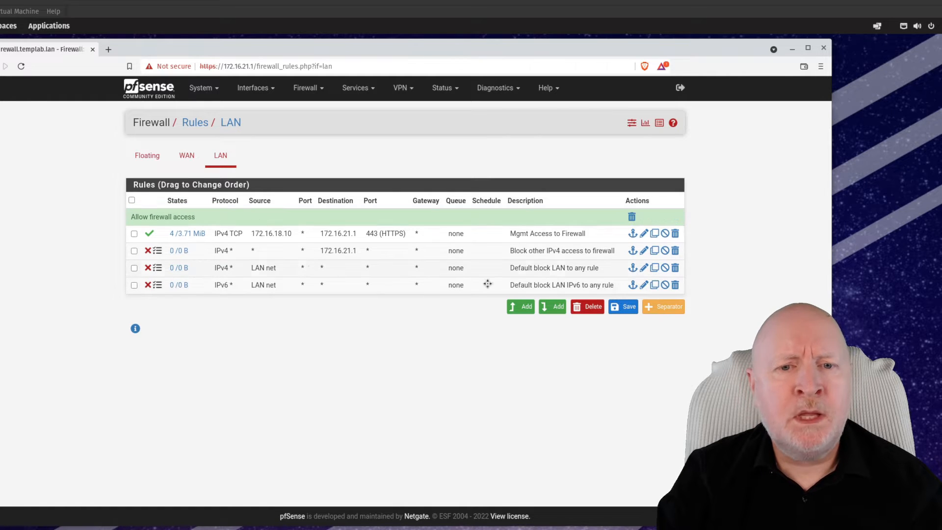
# Step: Add a red separator named "Block firewall access" and place it above the Block other IPv4 access to firewall rule
pyautogui.click(651, 307)
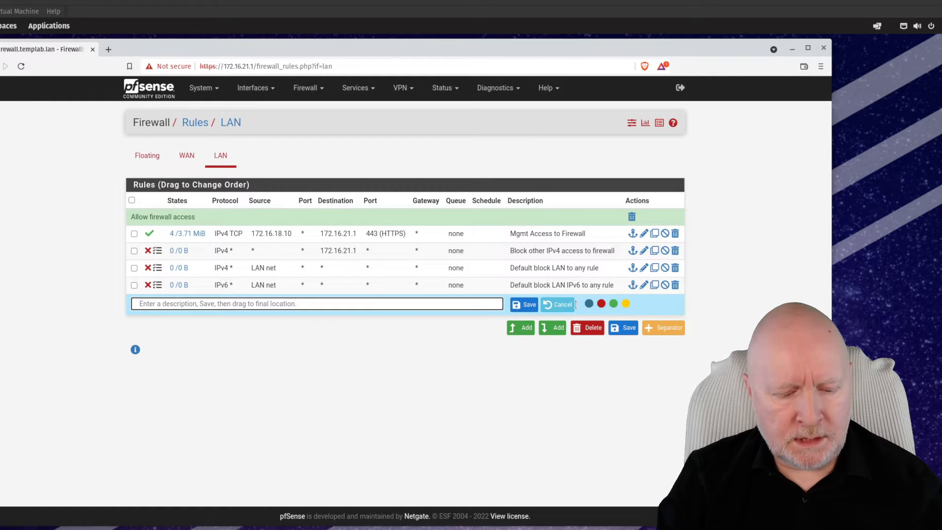
pyautogui.write('Block firewall access')
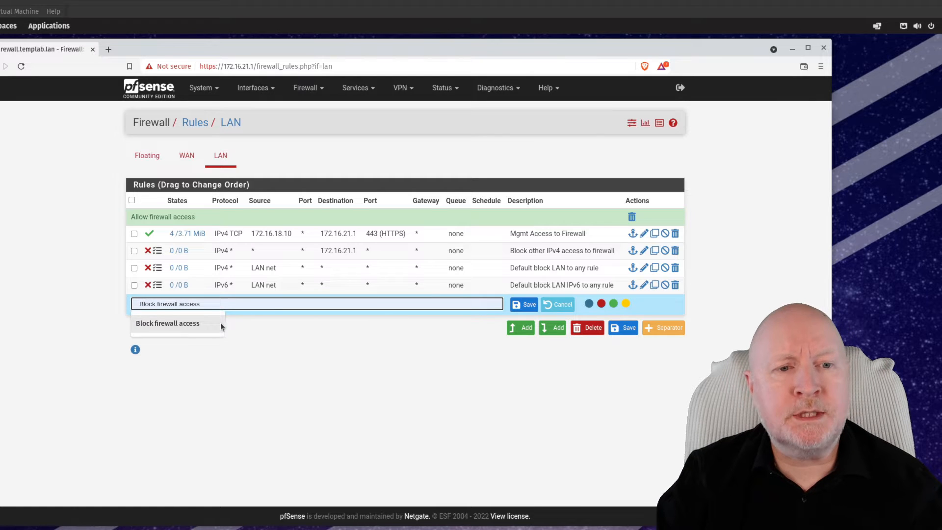
pyautogui.click(220, 323)
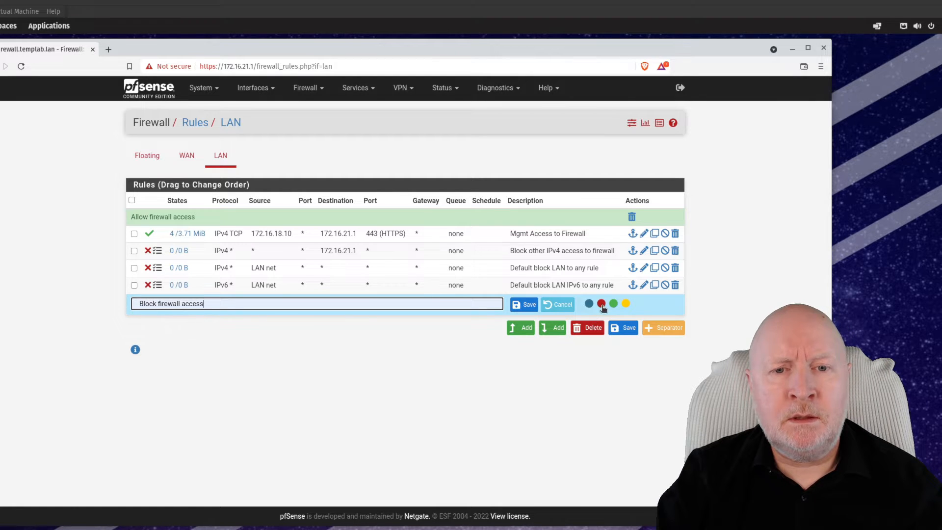
pyautogui.click(601, 303)
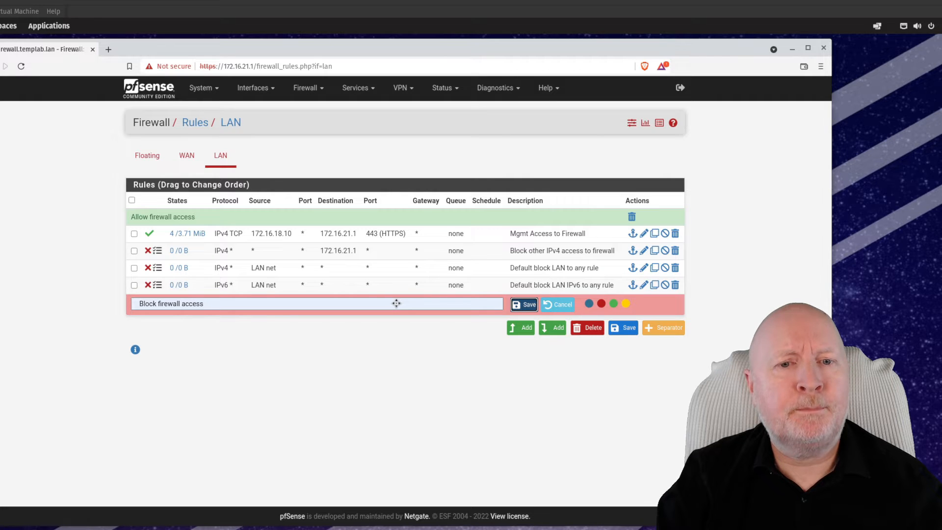
pyautogui.click(524, 305)
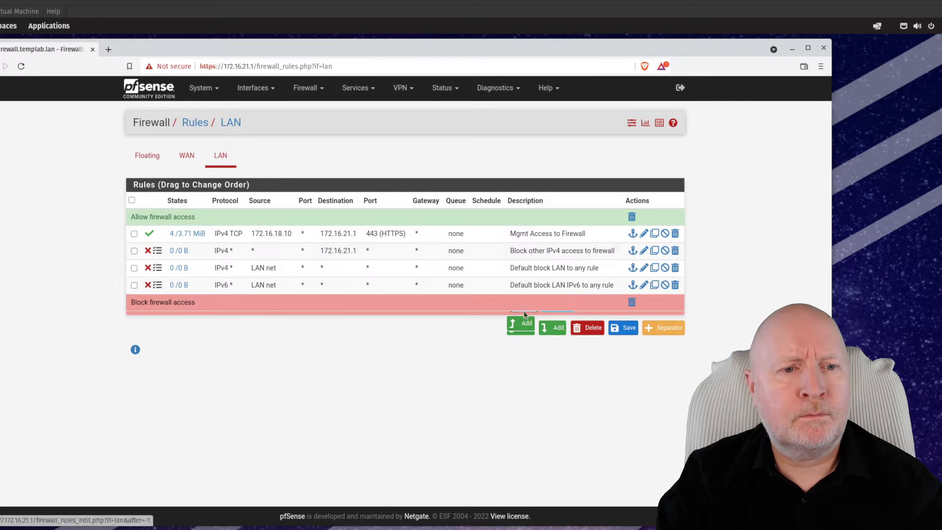
pyautogui.moveTo(459, 276); pyautogui.dragTo(458, 248)
# Step: Add a red separator named "Block everything else" above the two default block LAN rules and save the rule list
pyautogui.click(663, 322)
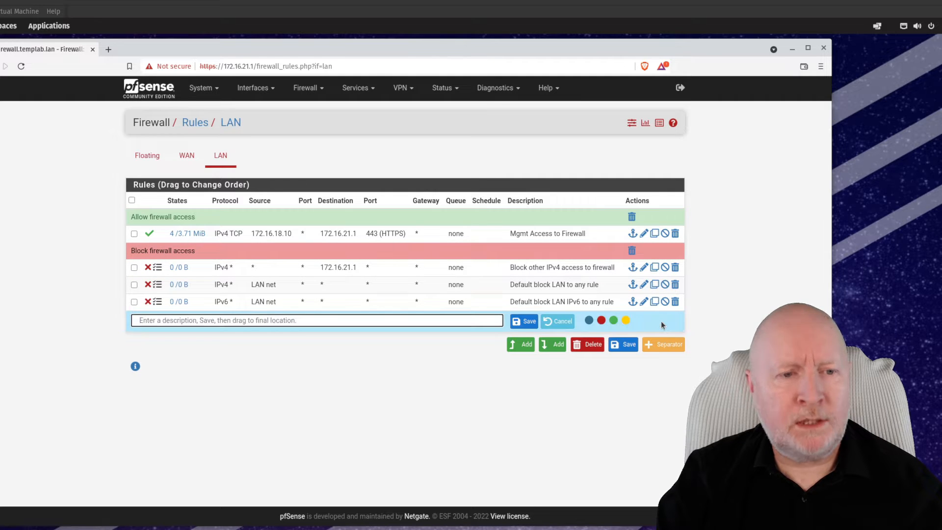
pyautogui.write('Bl')
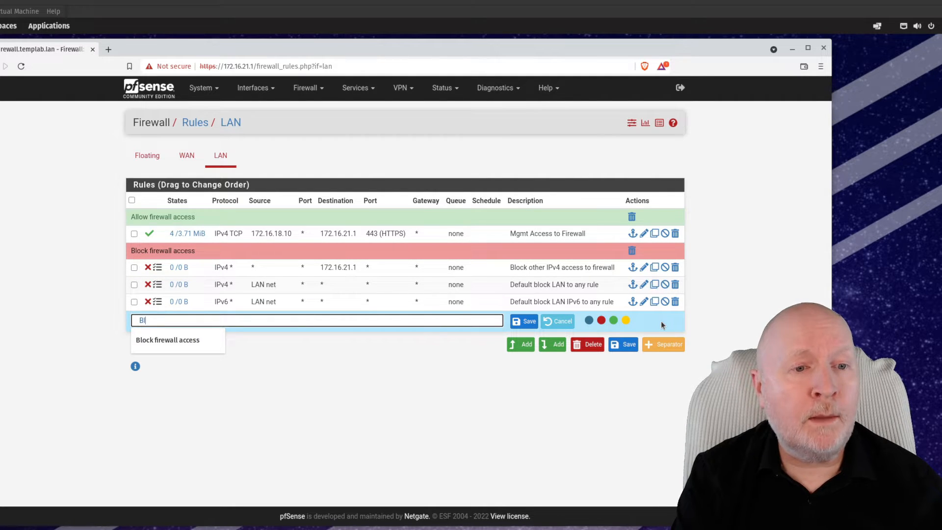
pyautogui.write('ock every')
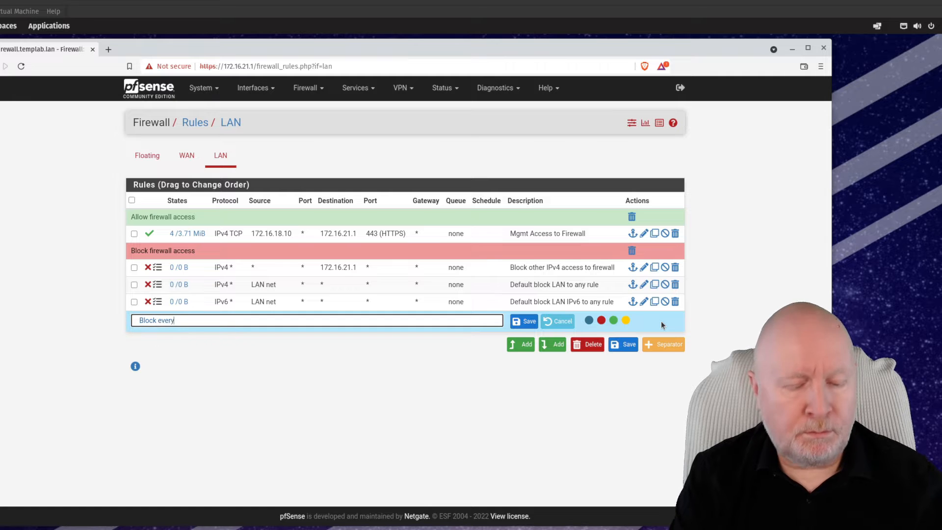
pyautogui.write('thing else')
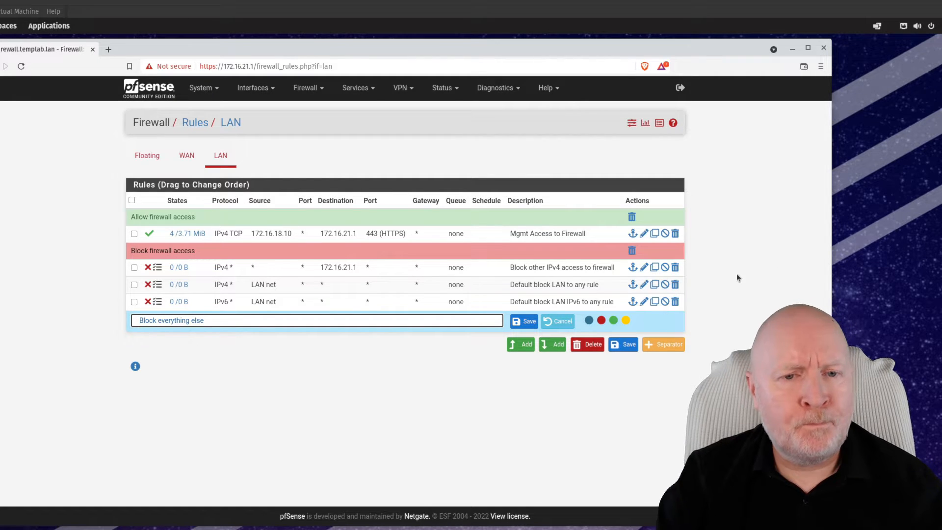
pyautogui.click(601, 320)
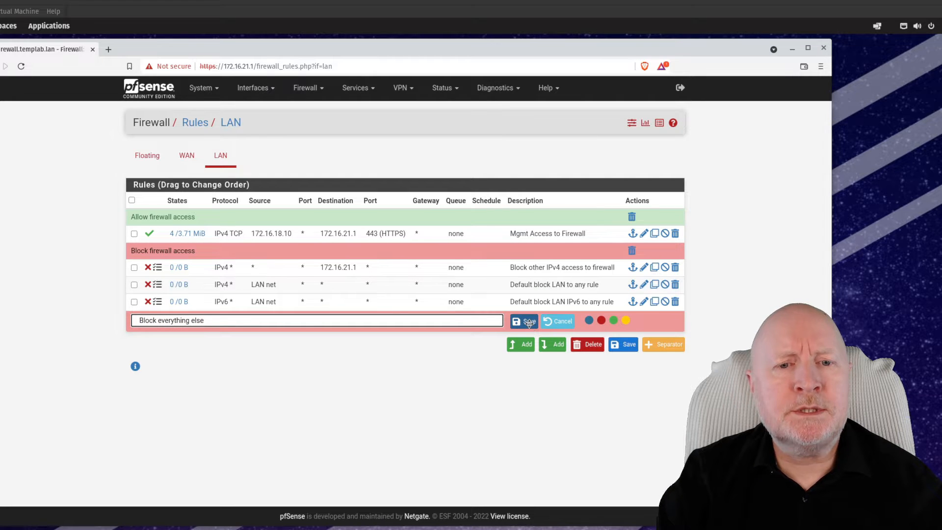
pyautogui.click(524, 320)
pyautogui.moveTo(257, 321); pyautogui.dragTo(301, 305)
pyautogui.click(623, 339)
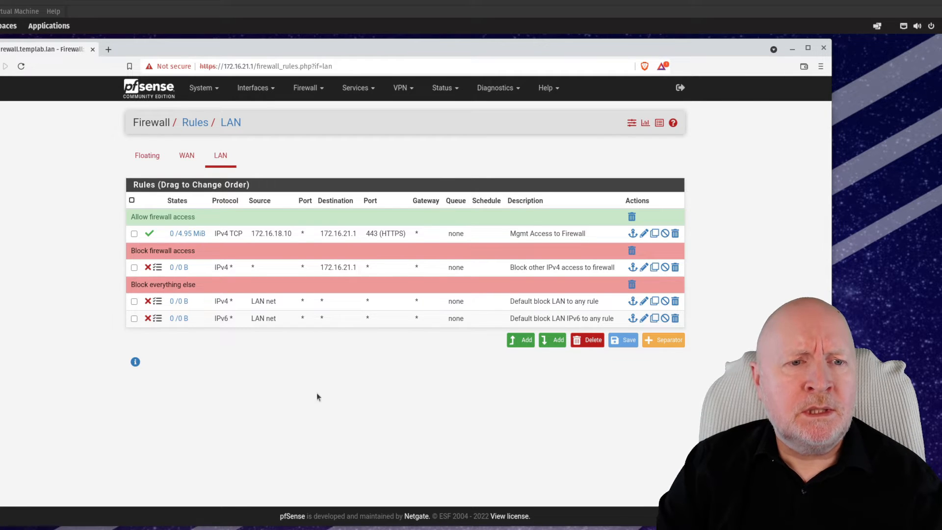
# Step: Add a green separator named "Allow internal server access" directly above the Block everything else separator and save the rule list
pyautogui.click(674, 340)
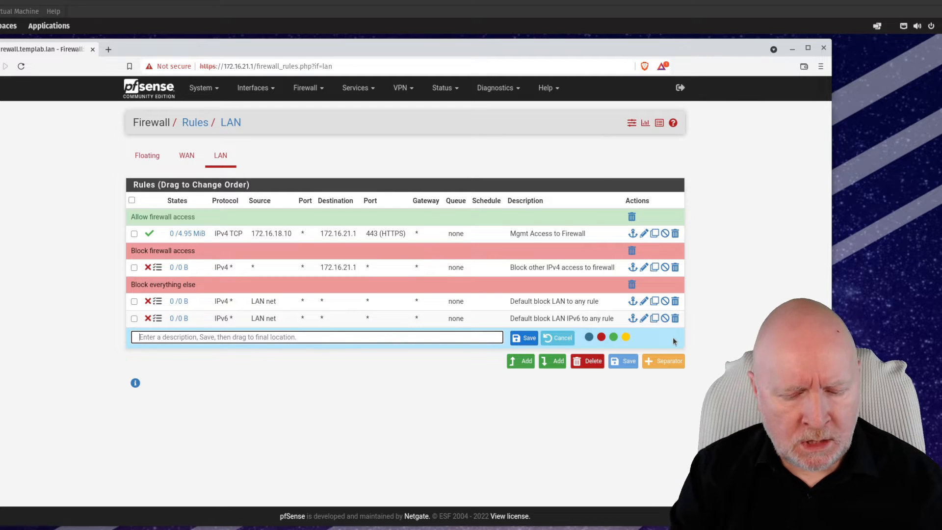
pyautogui.write('Allow intern')
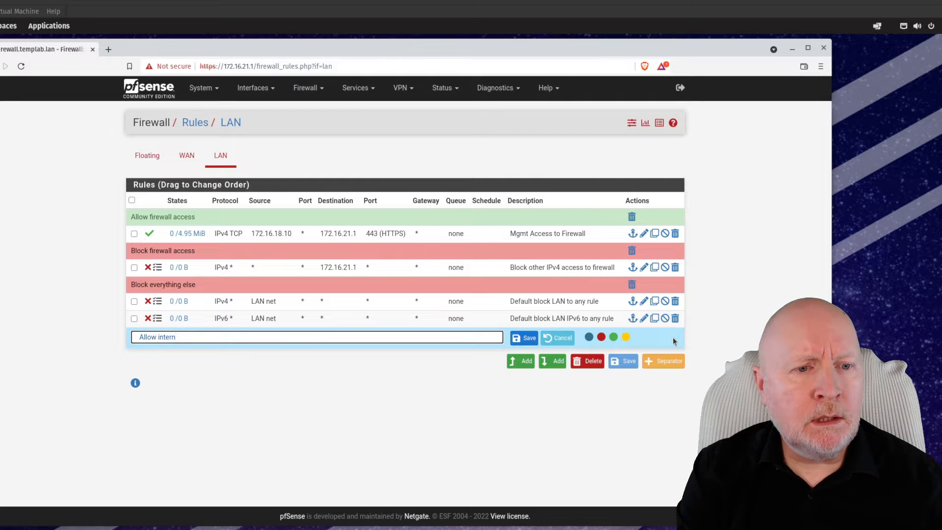
pyautogui.write('al server a')
pyautogui.press('BackSpace')
pyautogui.write('a')
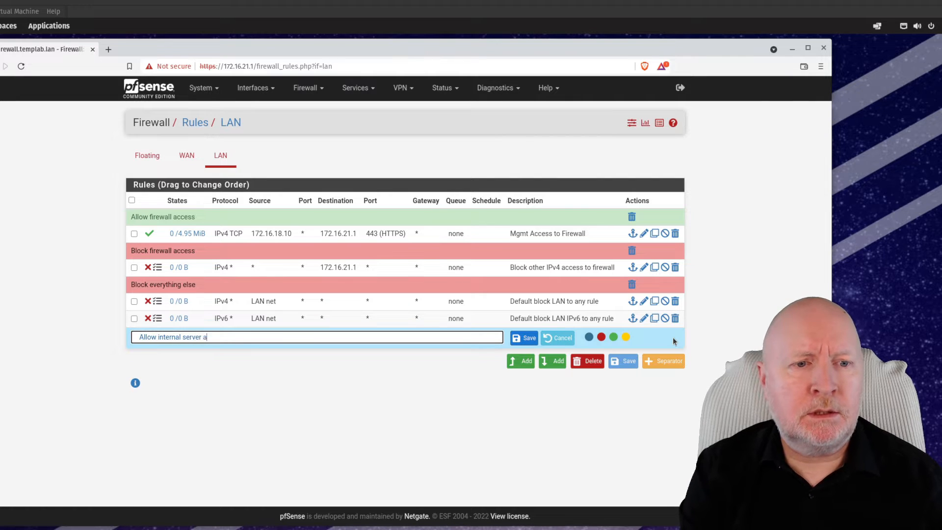
pyautogui.write('ccess')
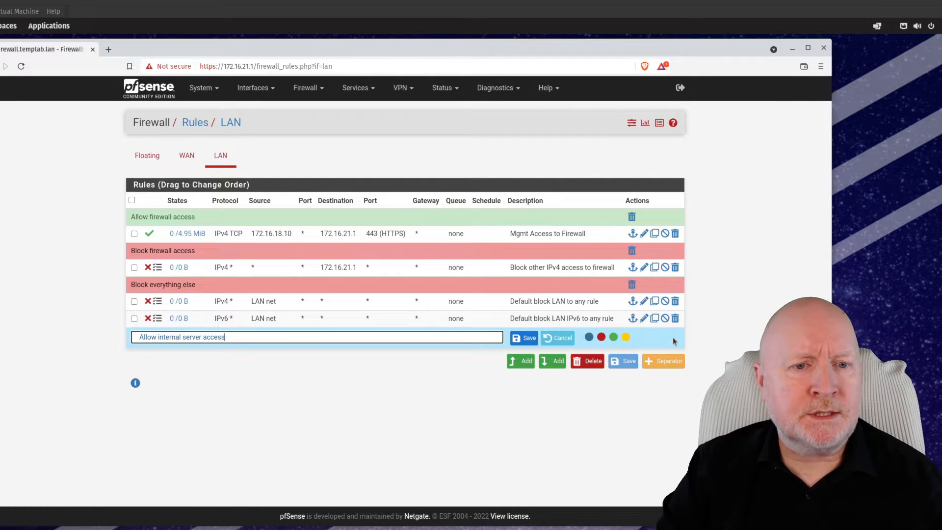
pyautogui.click(613, 337)
pyautogui.click(524, 337)
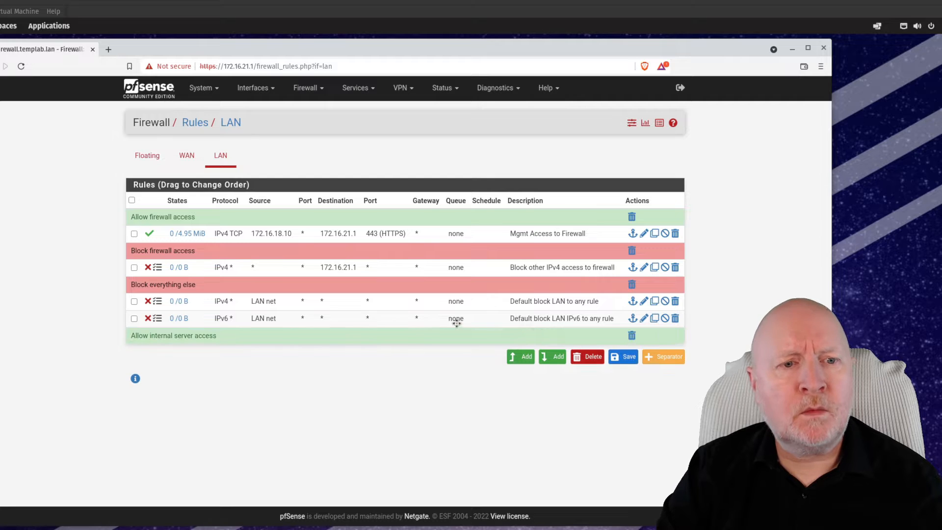
pyautogui.moveTo(260, 336); pyautogui.dragTo(259, 280)
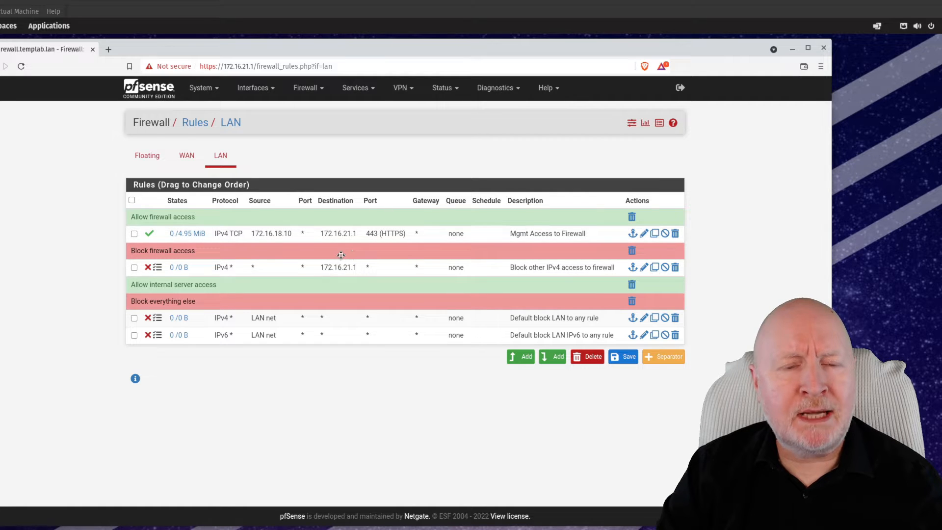
pyautogui.click(619, 357)
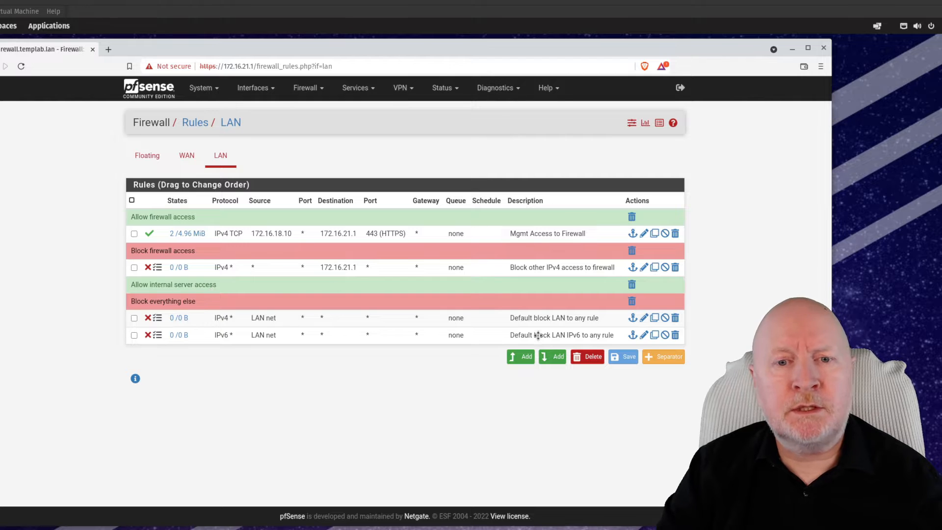
# Step: Create a new LAN rule at the end of the list with its protocol set to TCP/UDP
pyautogui.click(552, 359)
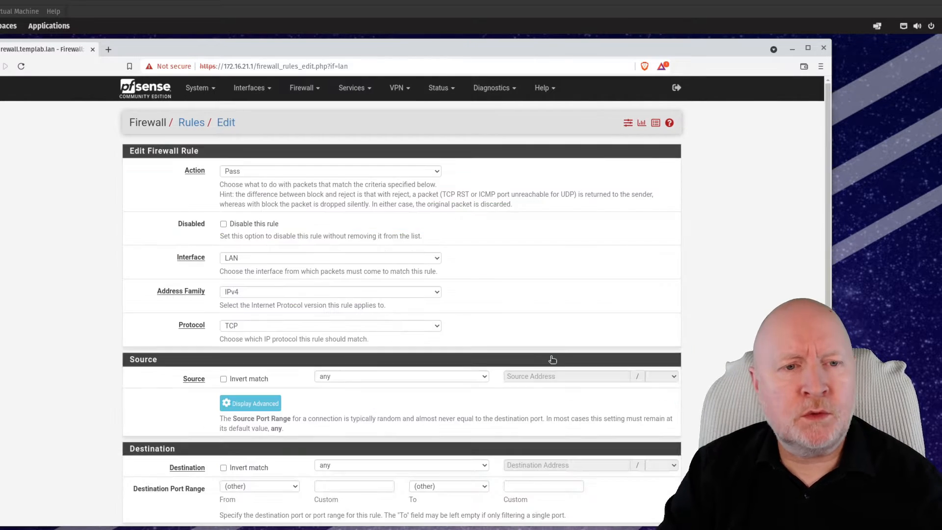
pyautogui.click(251, 326)
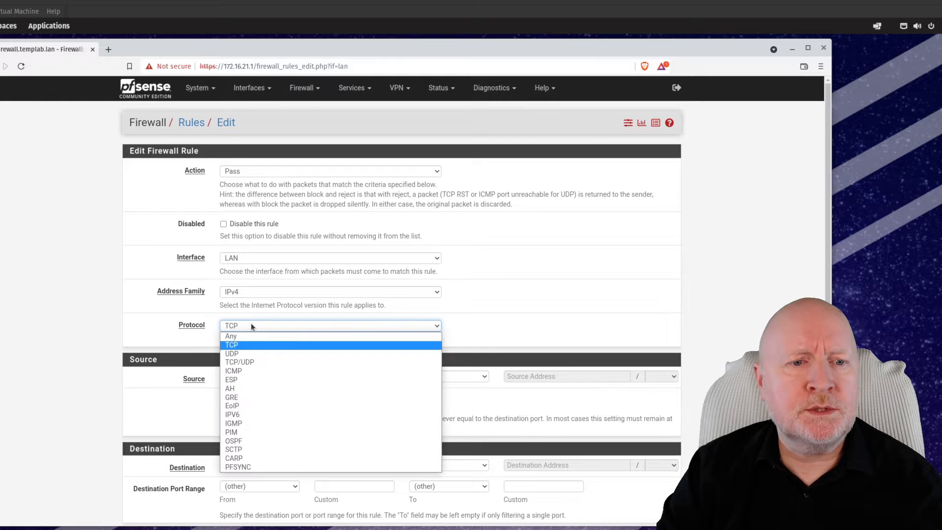
pyautogui.click(252, 361)
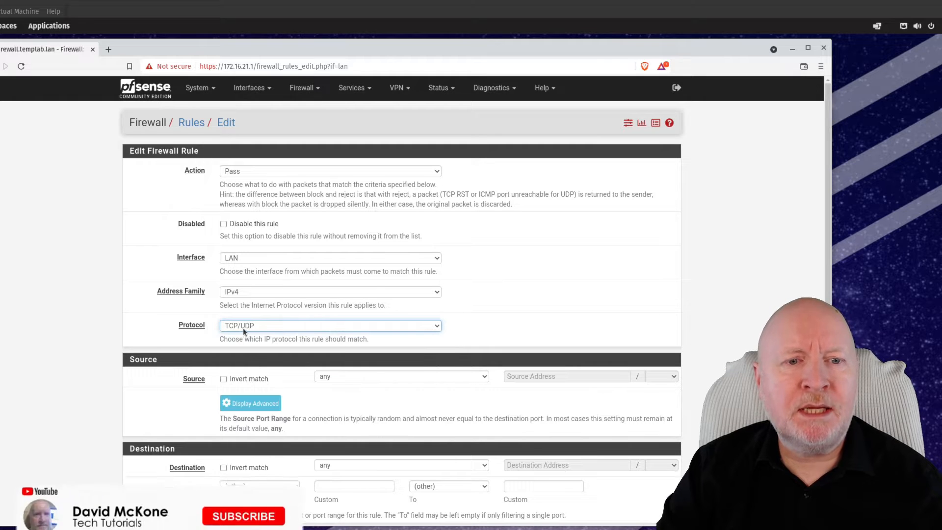
# Step: Set the rule's source to the network 172.16.21.0/24
pyautogui.click(340, 375)
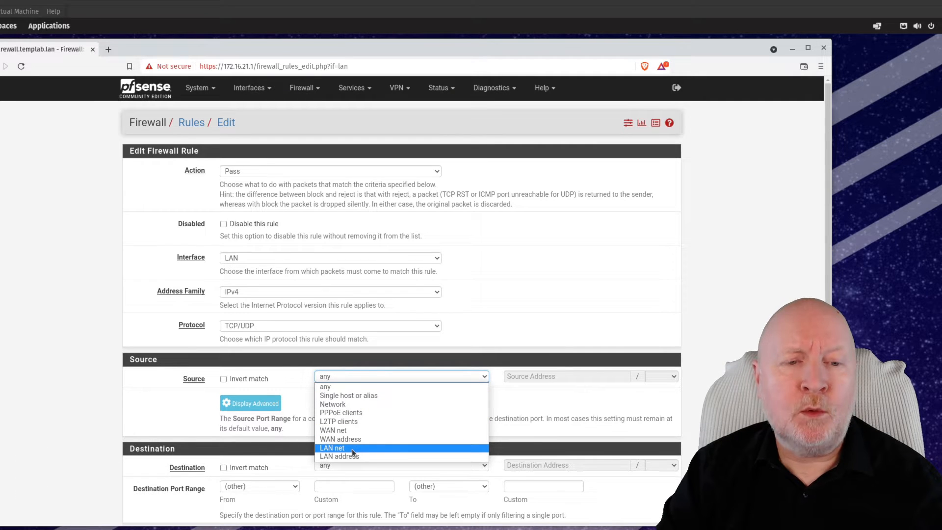
pyautogui.click(352, 404)
pyautogui.click(519, 378)
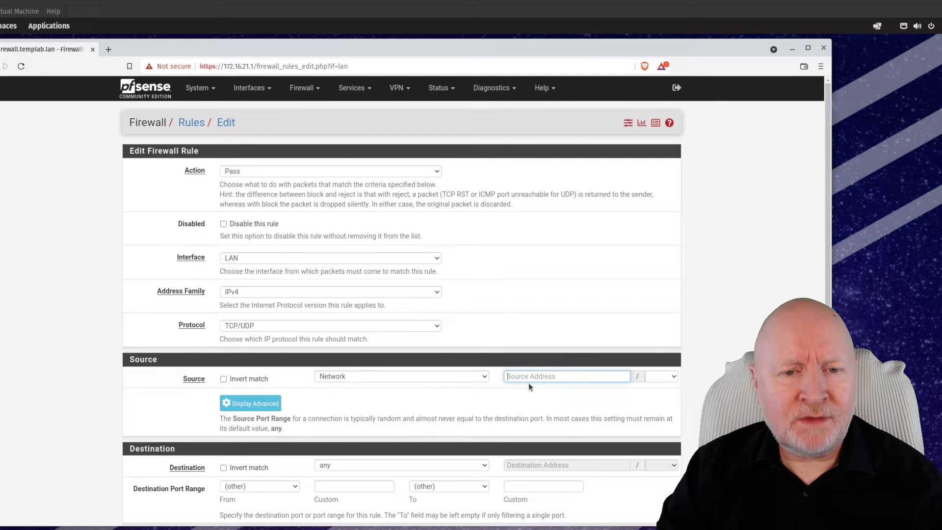
pyautogui.write('172')
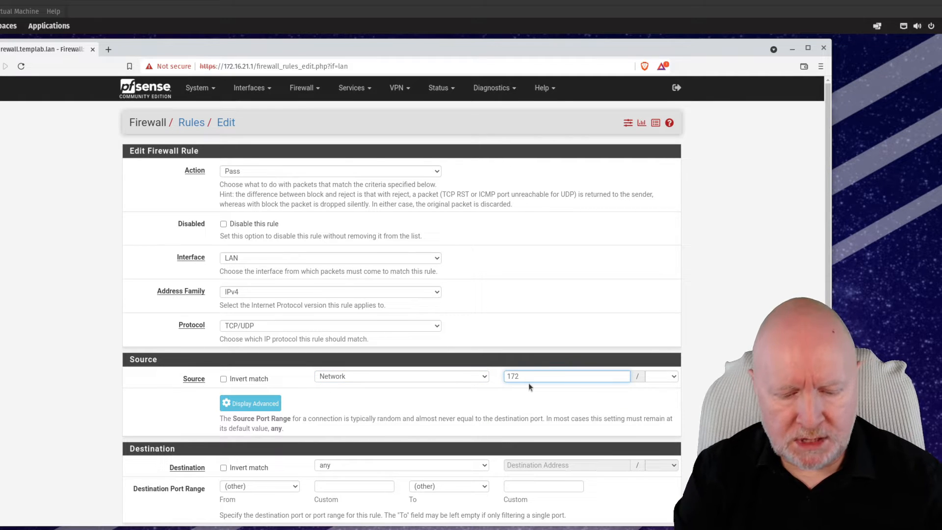
pyautogui.write('.16.21')
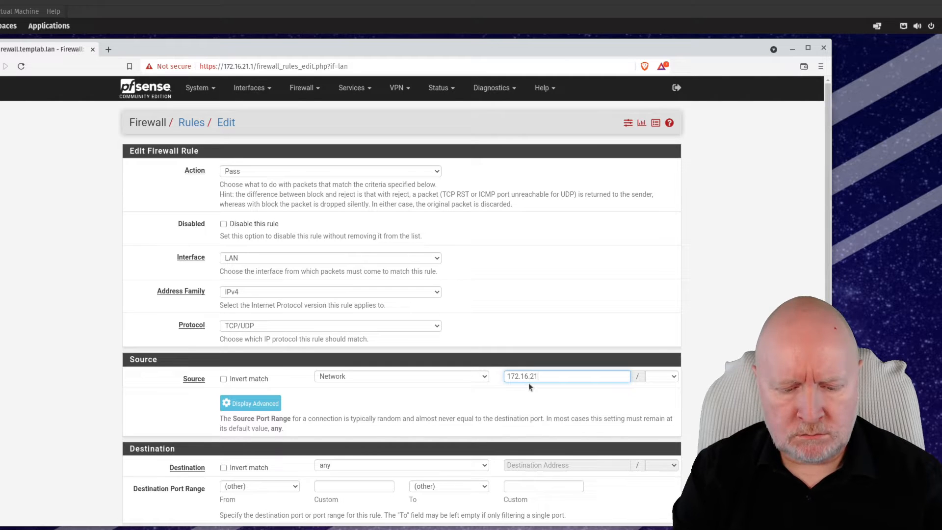
pyautogui.write('.0')
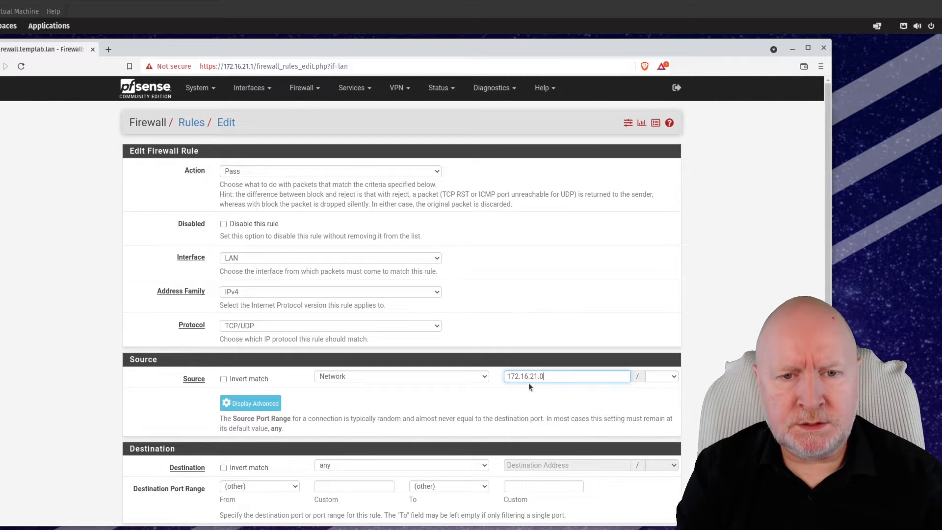
pyautogui.click(664, 377)
pyautogui.click(660, 456)
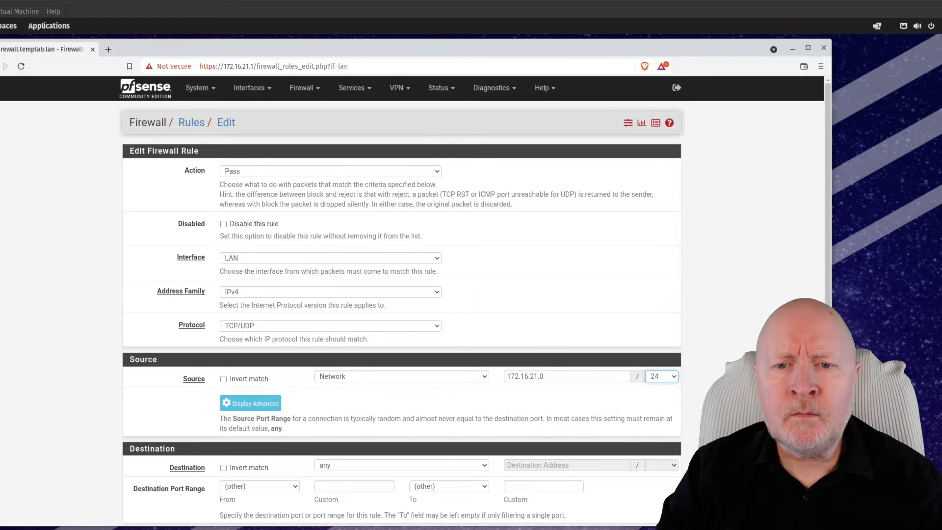
# Step: Set the rule's destination to the single host 192.168.1.10 with a custom destination port of 53
pyautogui.scroll(-3, 416, 302)
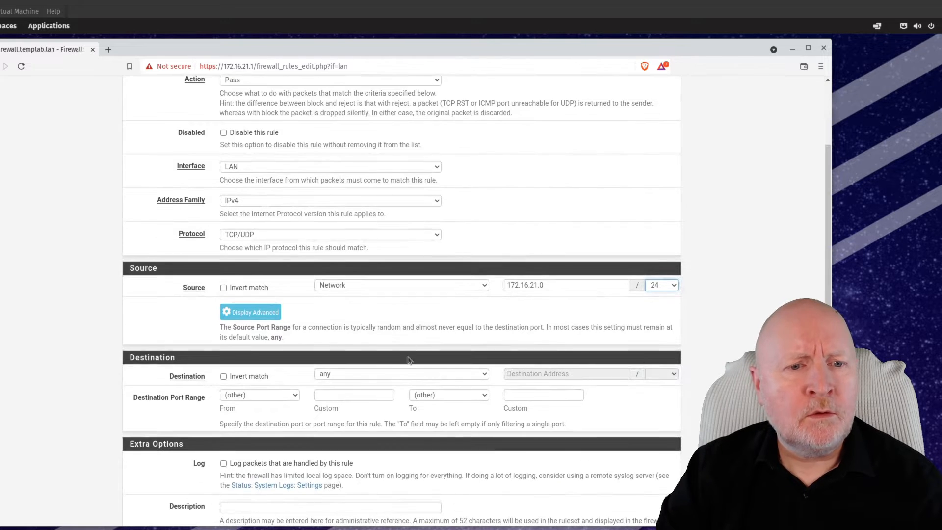
pyautogui.click(406, 375)
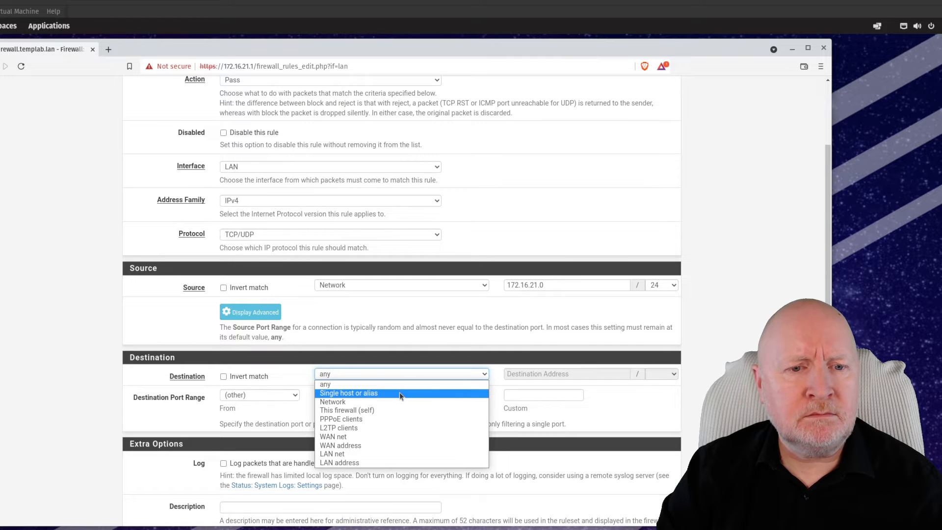
pyautogui.click(400, 393)
pyautogui.click(547, 374)
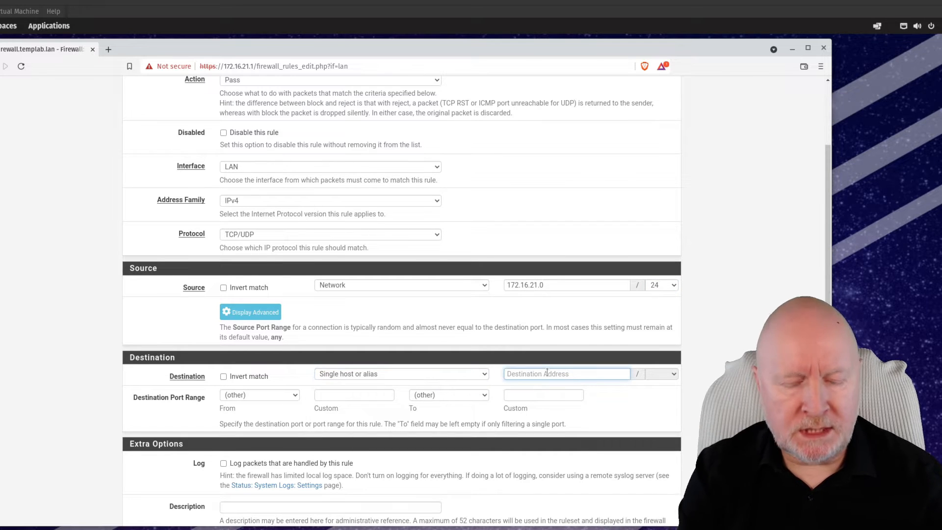
pyautogui.write('192.168')
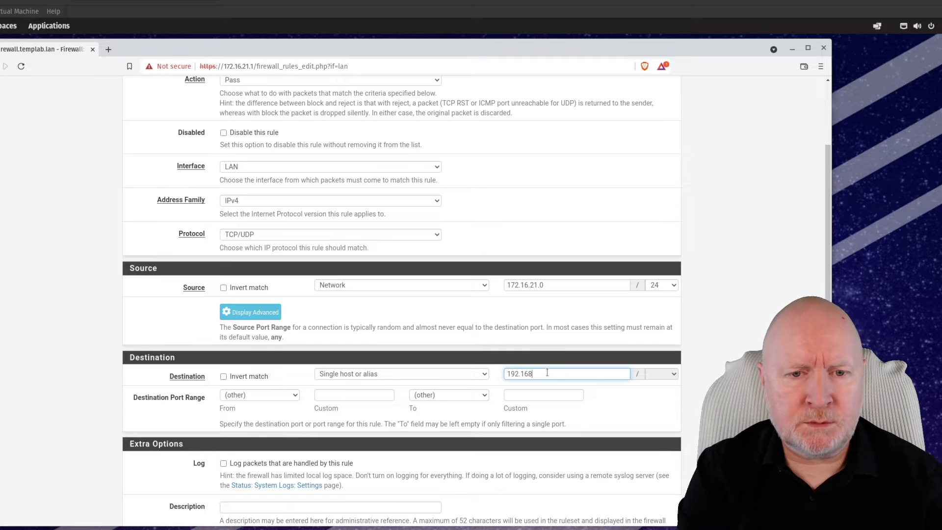
pyautogui.write('.1.10')
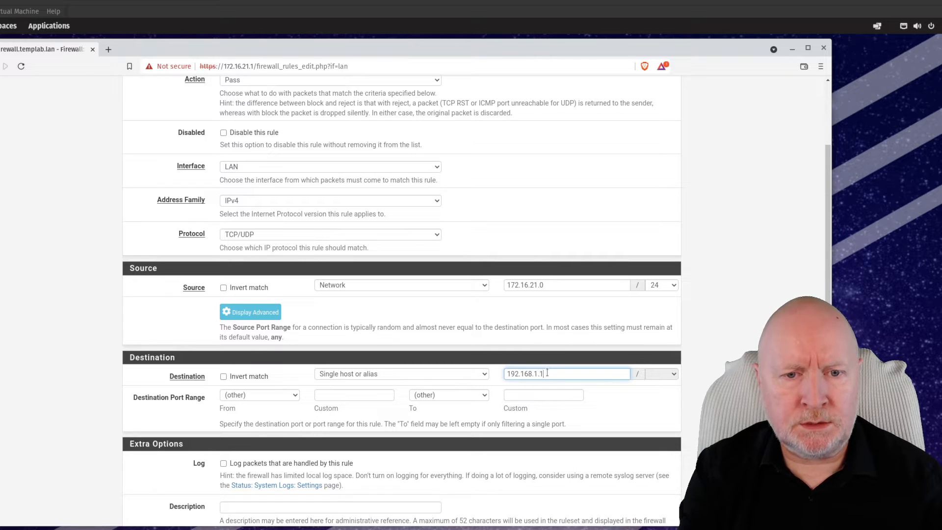
pyautogui.click(275, 394)
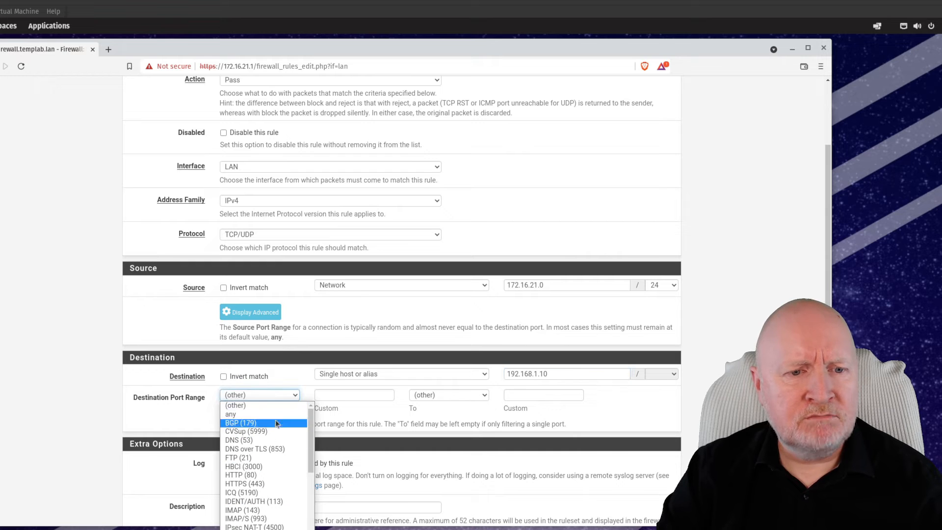
pyautogui.click(347, 395)
pyautogui.click(347, 395)
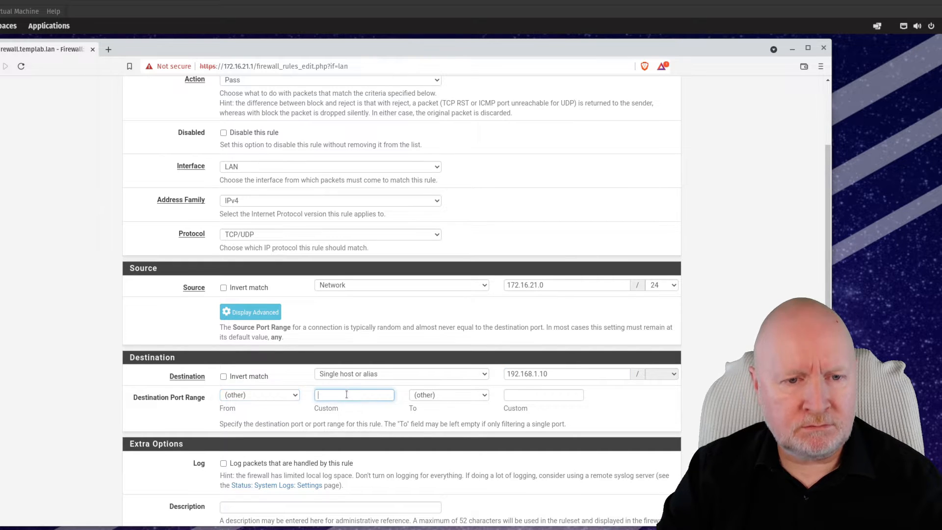
pyautogui.write('53')
# Step: Give the rule the description "Allow DNS Access" and save it
pyautogui.scroll(-2, 314, 407)
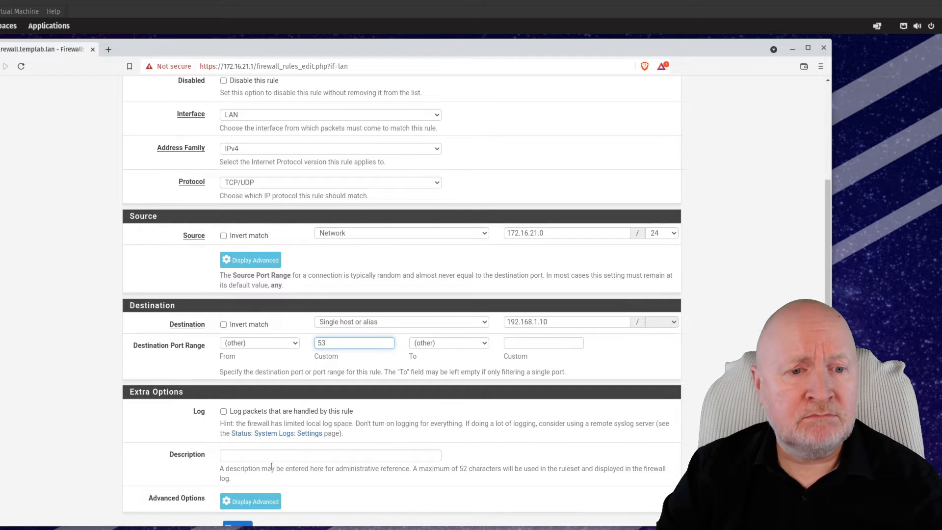
pyautogui.click(260, 455)
pyautogui.write('Allow DNS Access')
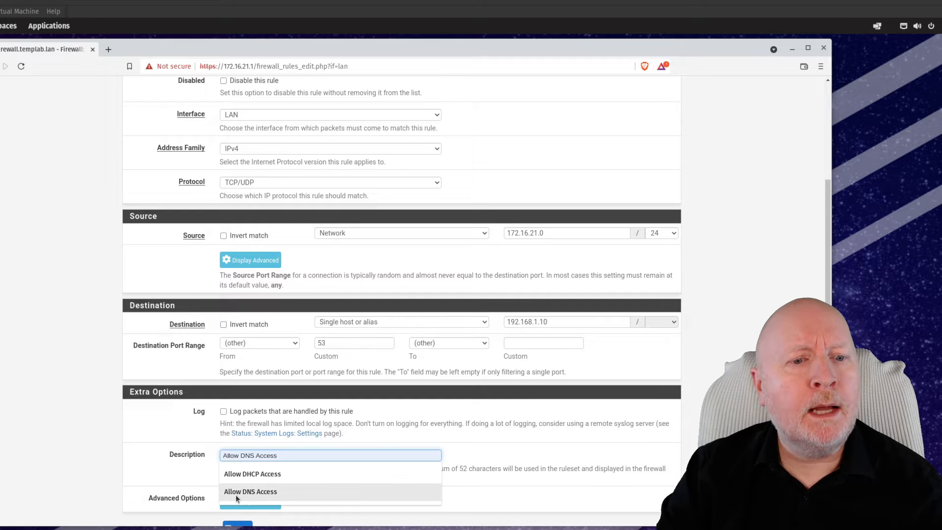
pyautogui.click(235, 493)
pyautogui.scroll(-1, 657, 429)
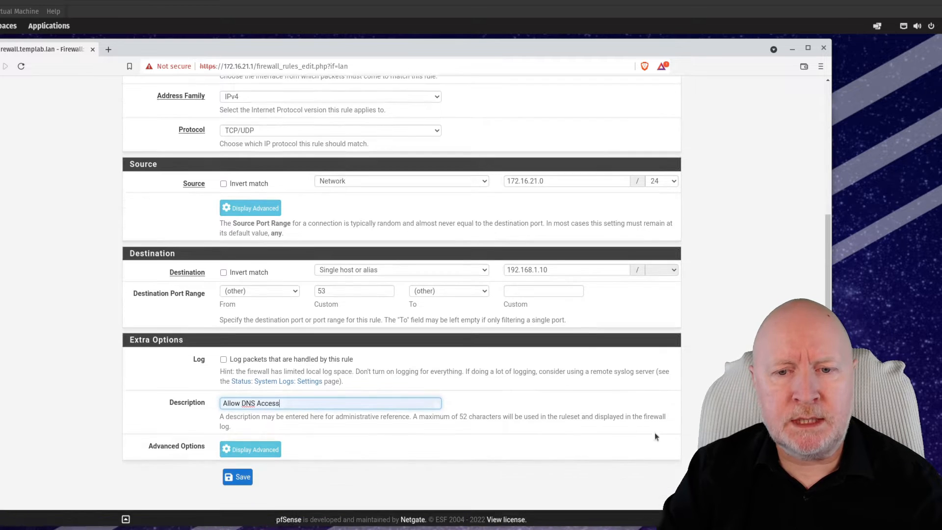
pyautogui.click(240, 478)
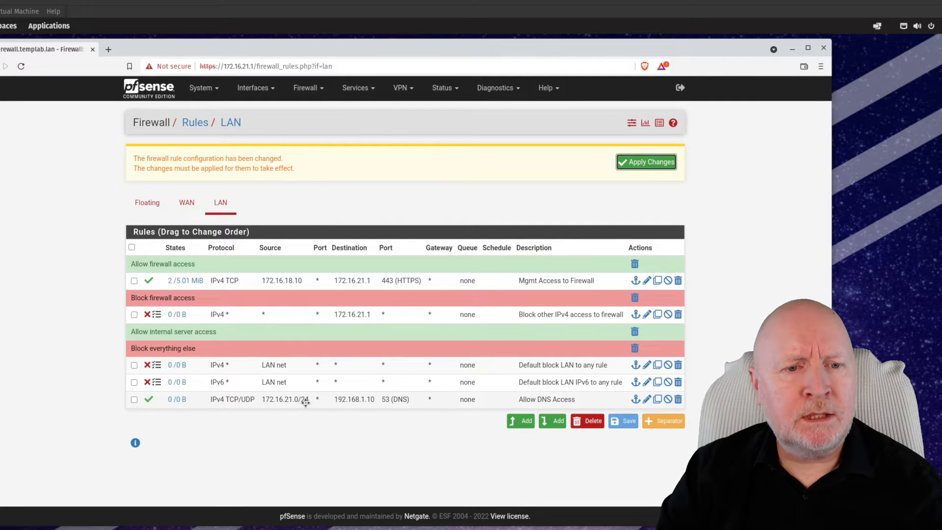
# Step: Move the Allow DNS Access rule directly under the "Allow internal server access" separator, save the order and apply the changes
pyautogui.moveTo(305, 392); pyautogui.dragTo(298, 345)
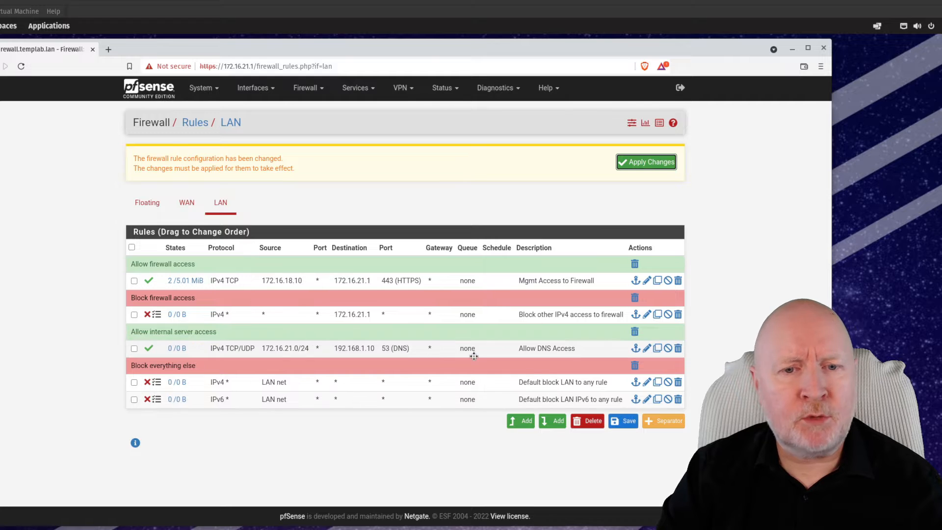
pyautogui.click(623, 420)
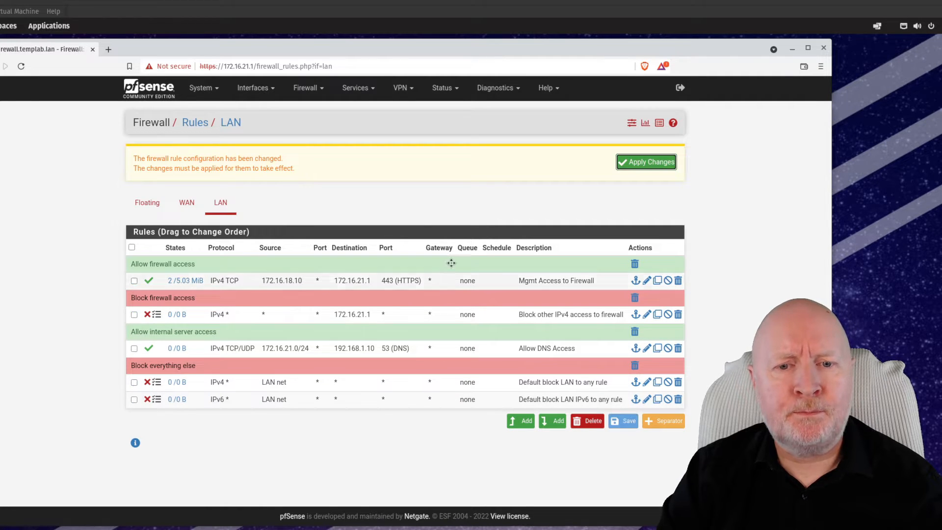
pyautogui.click(642, 166)
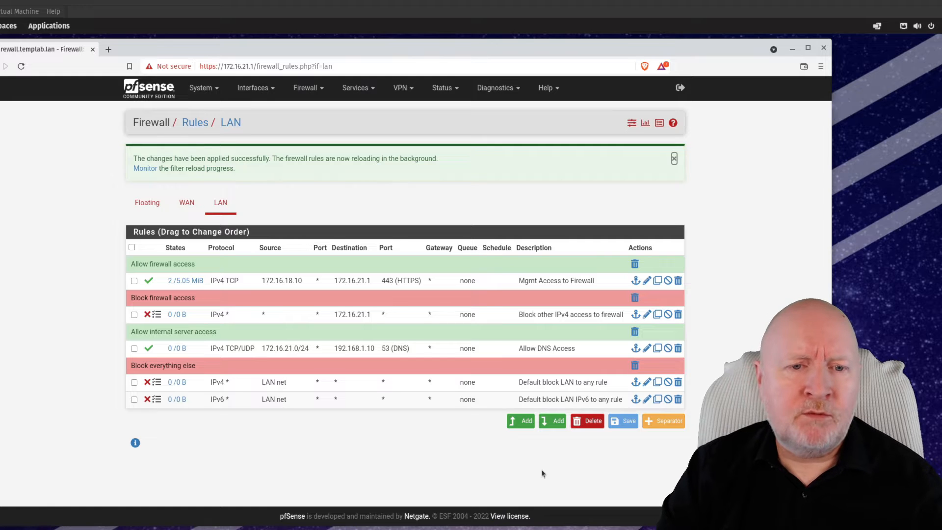
# Step: Create a new LAN rule at the end of the list with its protocol set to UDP
pyautogui.click(554, 422)
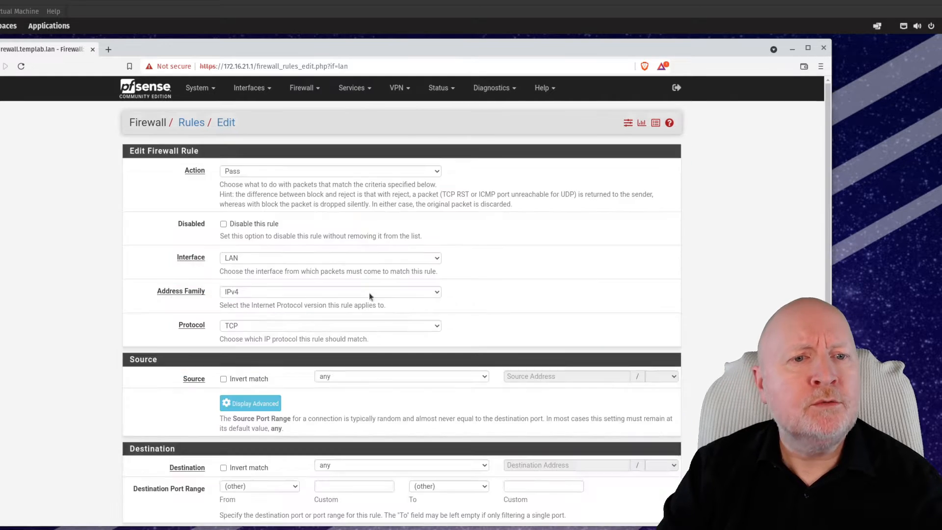
pyautogui.click(237, 326)
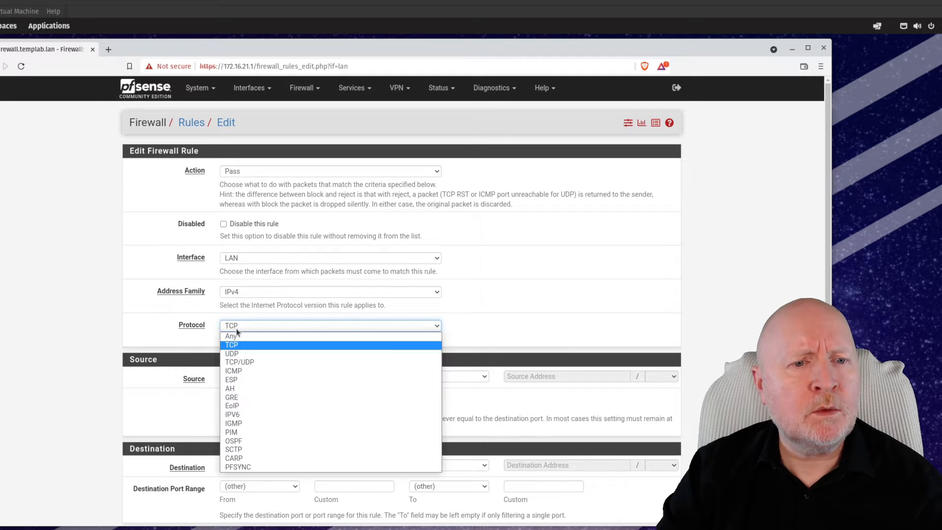
pyautogui.click(240, 353)
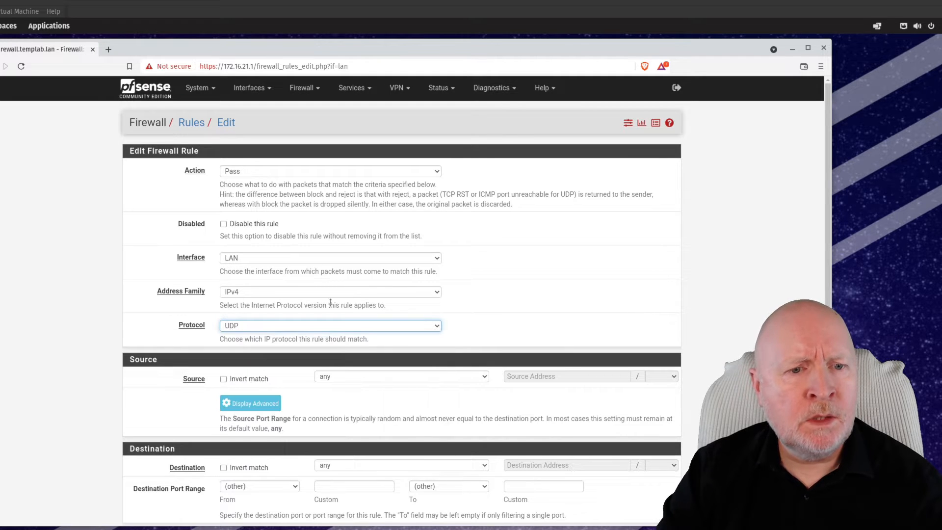
# Step: Set the UDP rule's source to the network 172.26.21.0/24
pyautogui.click(352, 376)
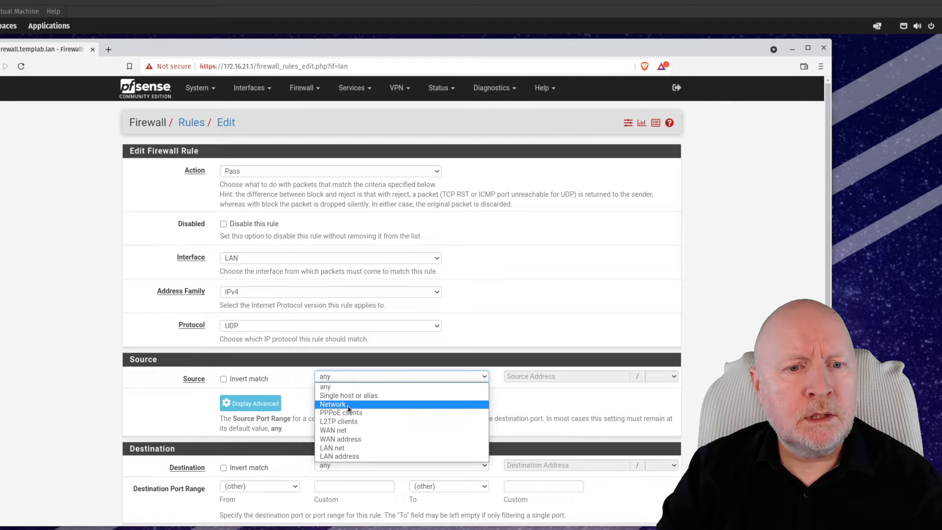
pyautogui.click(348, 404)
pyautogui.click(546, 378)
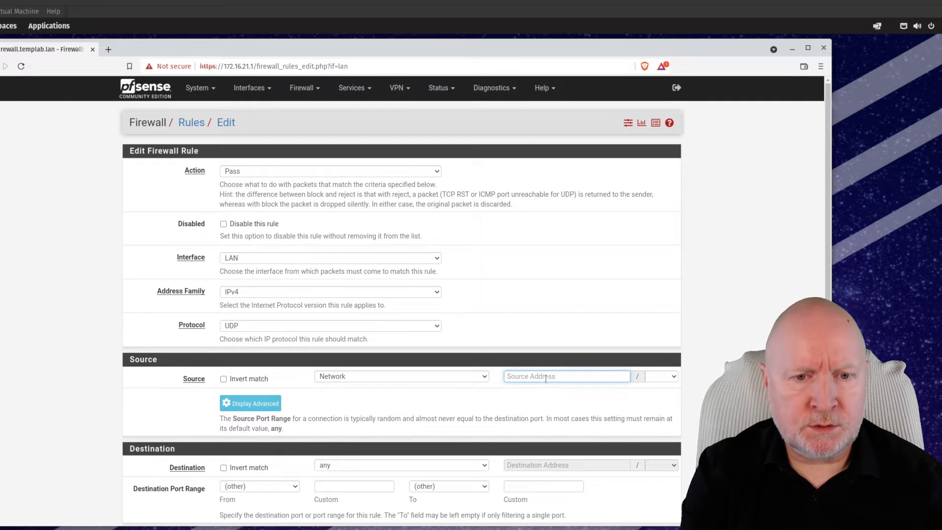
pyautogui.write('172.26.21.0')
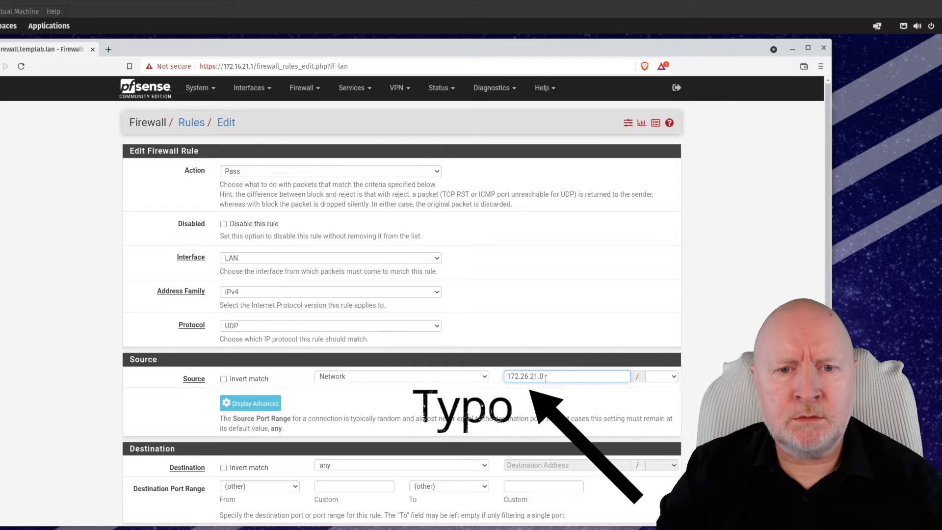
pyautogui.click(658, 376)
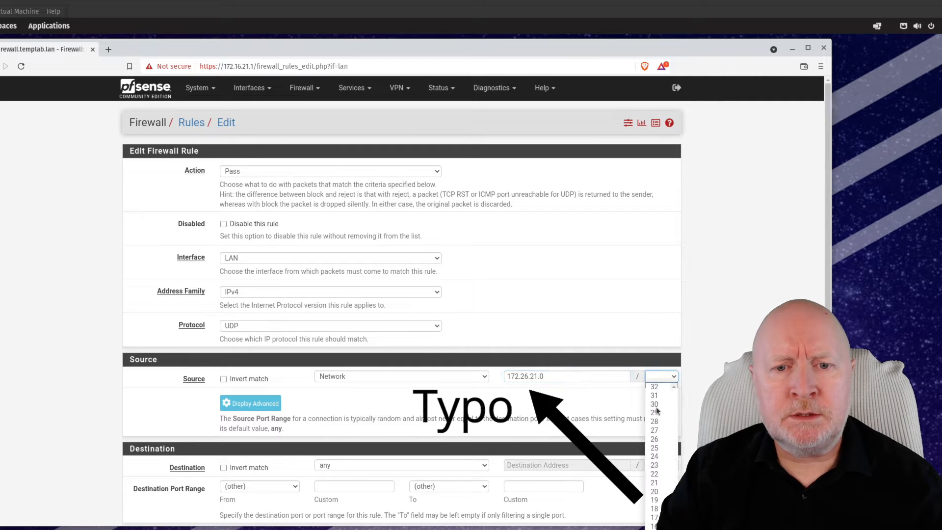
pyautogui.click(657, 456)
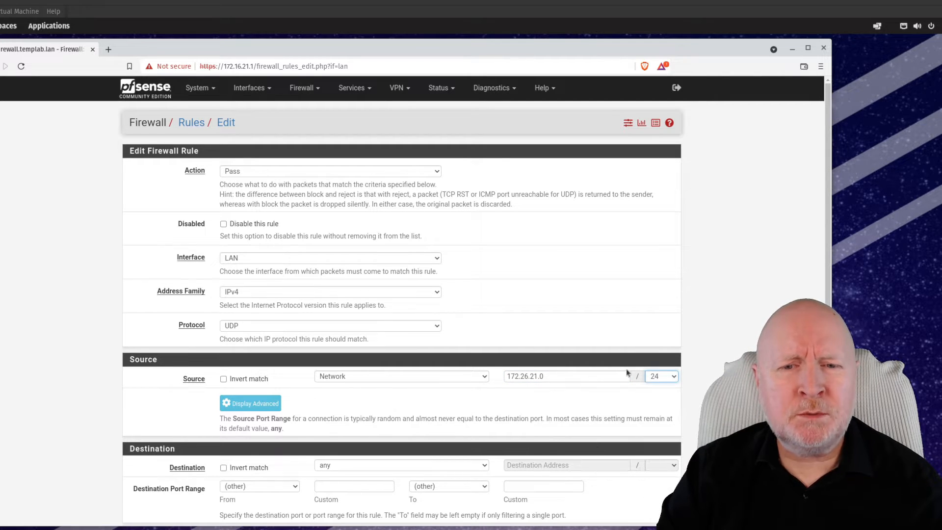
# Step: Show the advanced source options and set a custom source port of 68
pyautogui.scroll(-1, 758, 309)
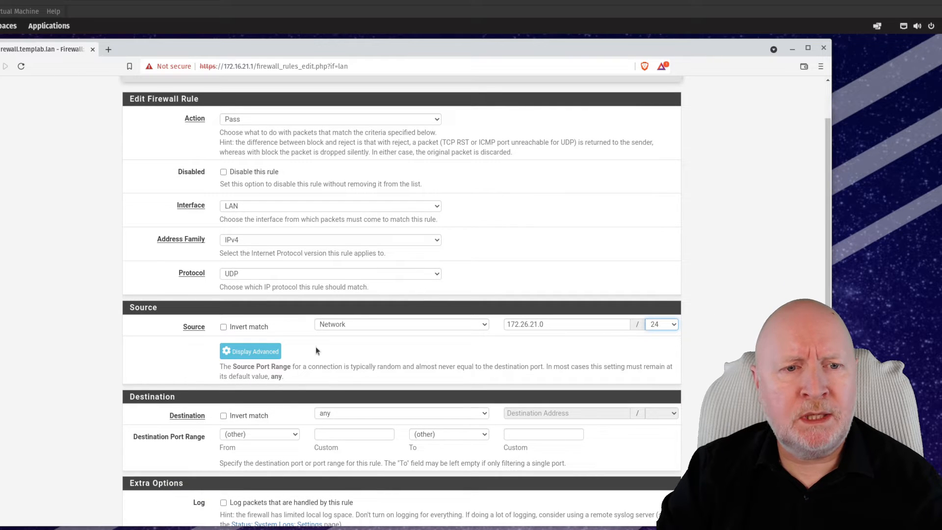
pyautogui.click(249, 351)
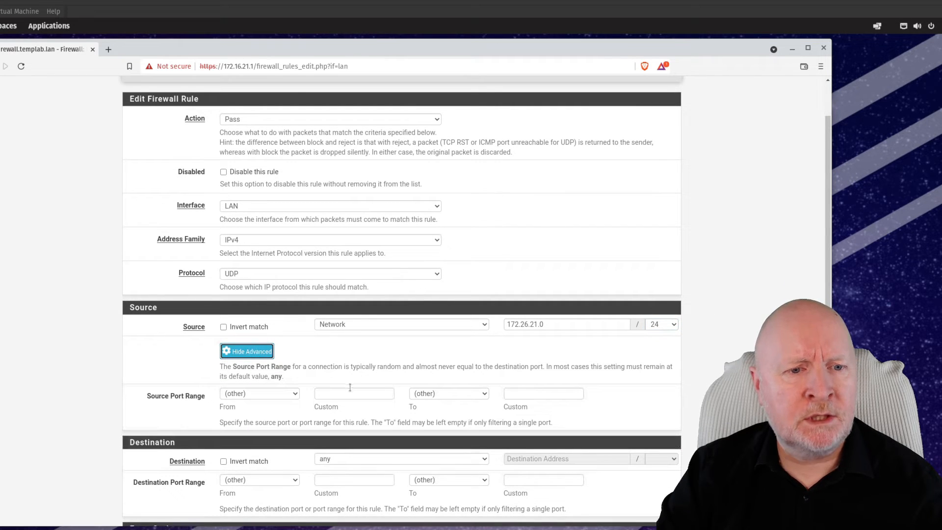
pyautogui.click(348, 391)
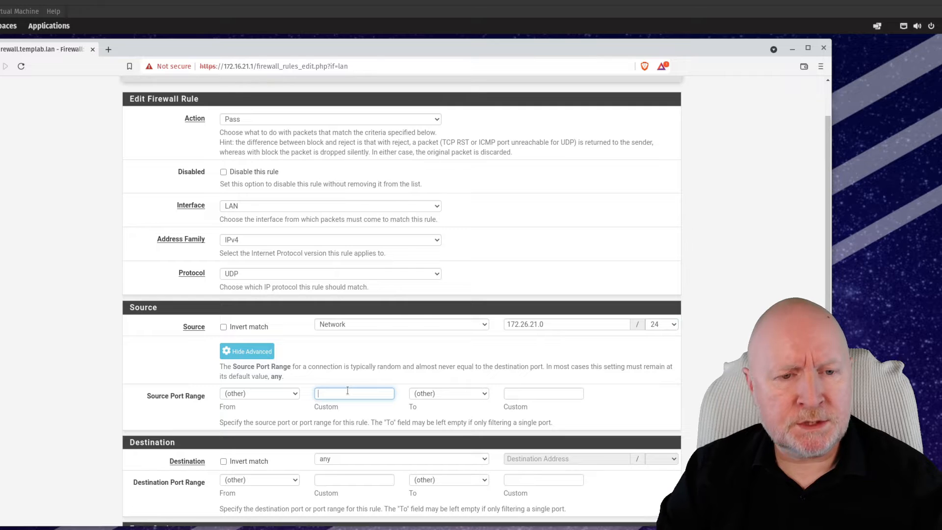
pyautogui.write('68')
# Step: Set the rule's destination to the single host 192.168.1.11 with a custom destination port of 67
pyautogui.scroll(-1, 402, 432)
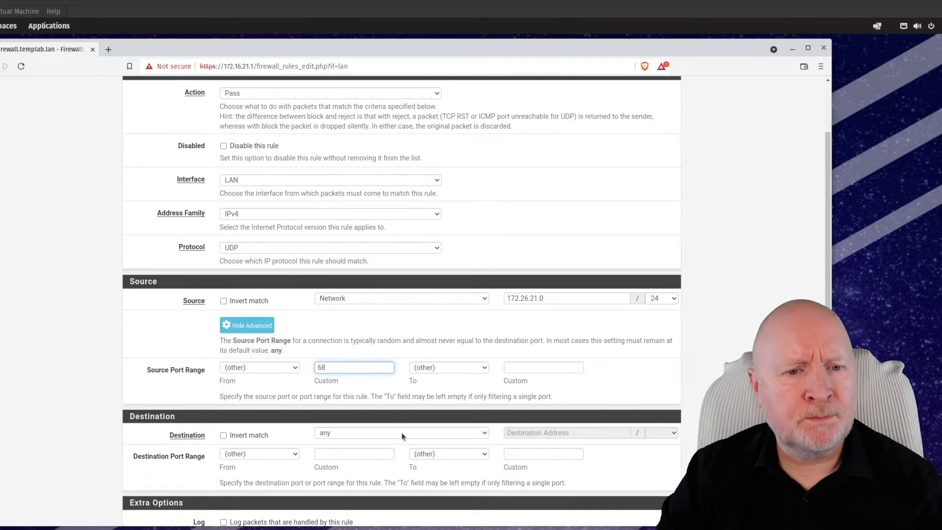
pyautogui.click(401, 432)
pyautogui.click(372, 449)
pyautogui.click(532, 433)
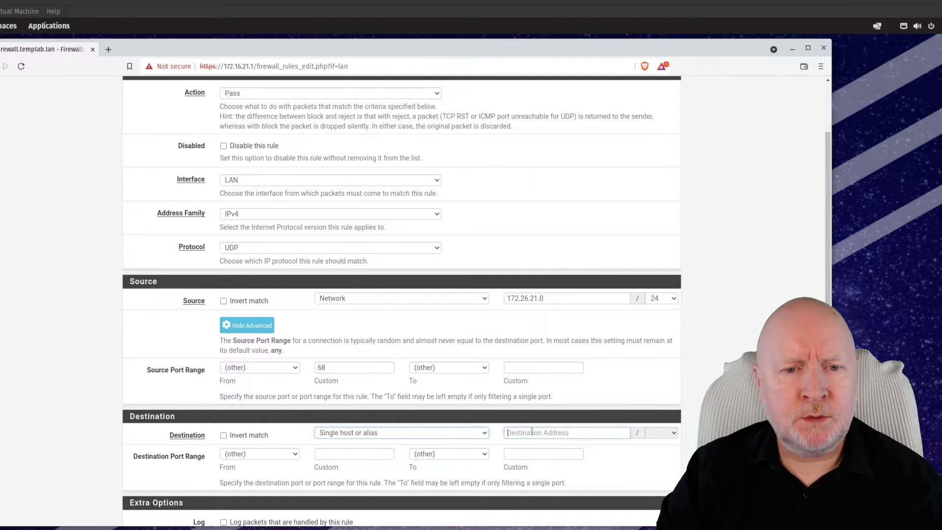
pyautogui.write('192.16')
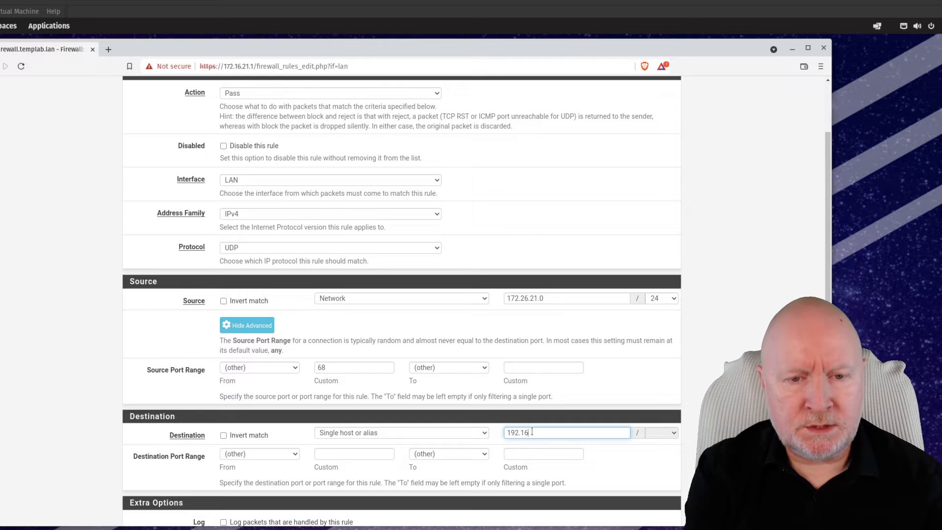
pyautogui.write('8.1.11')
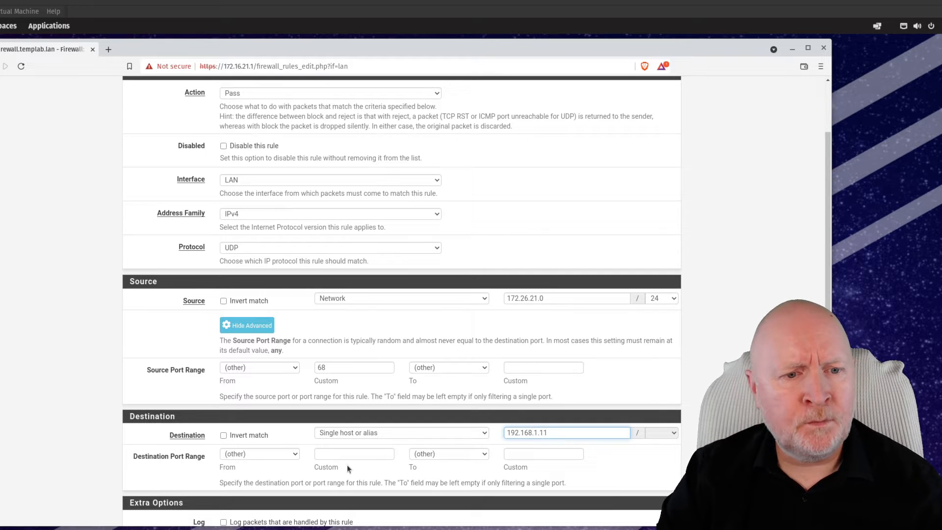
pyautogui.click(339, 454)
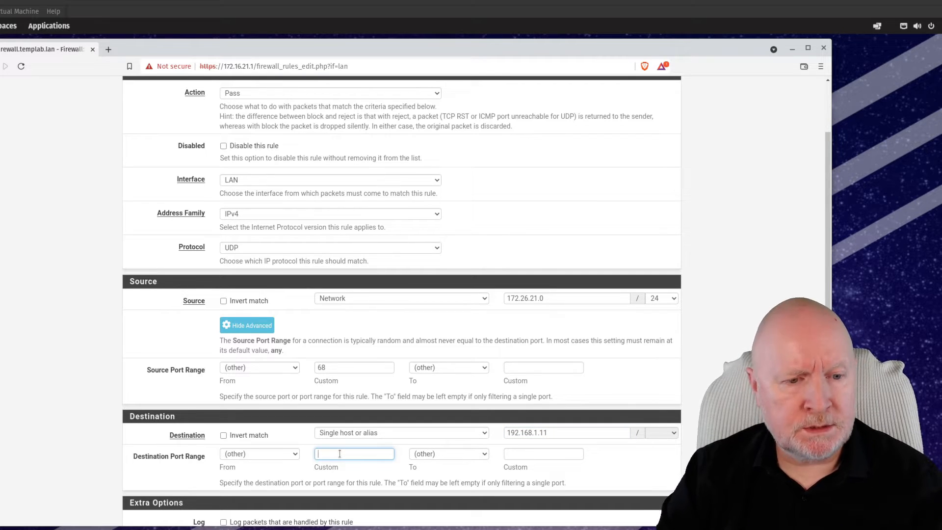
# Step: Give the rule the description "Allow DHCP Access" and save it
pyautogui.scroll(-5, 351, 414)
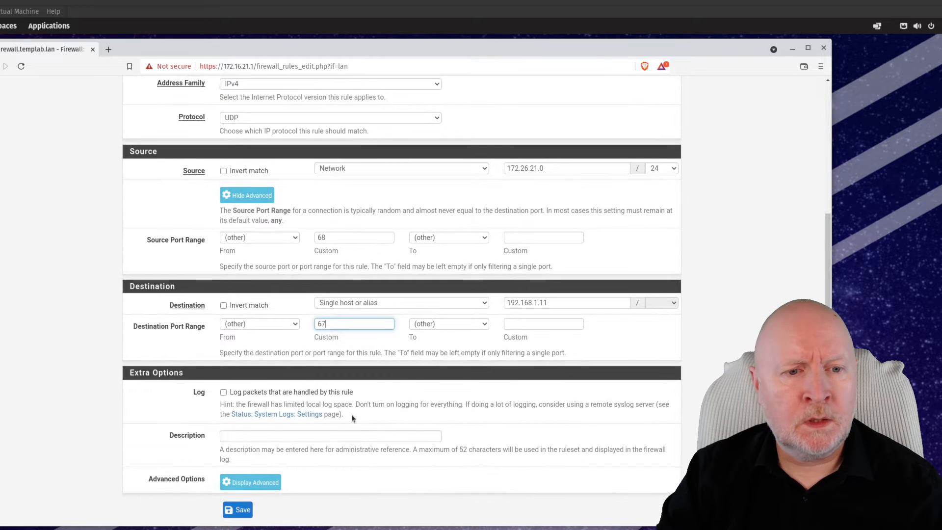
pyautogui.click(321, 435)
pyautogui.write('Allow DHCP Access')
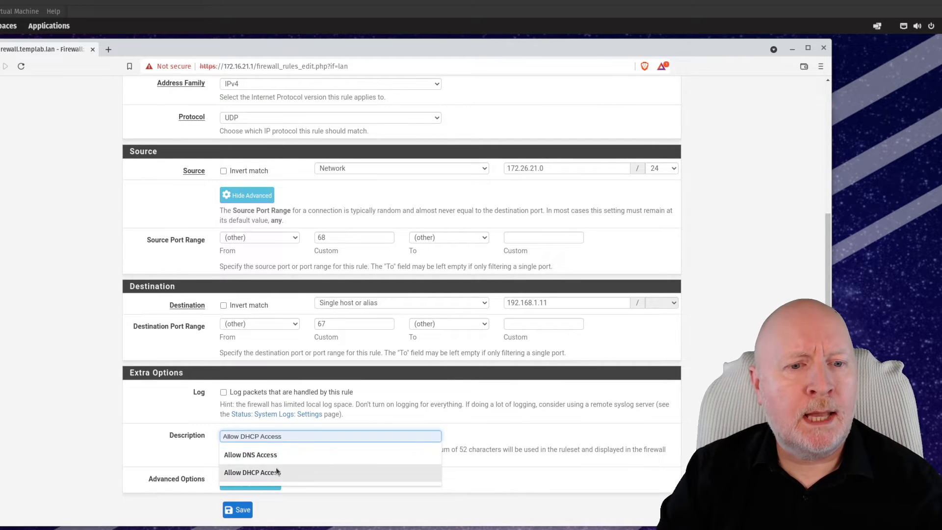
pyautogui.click(276, 467)
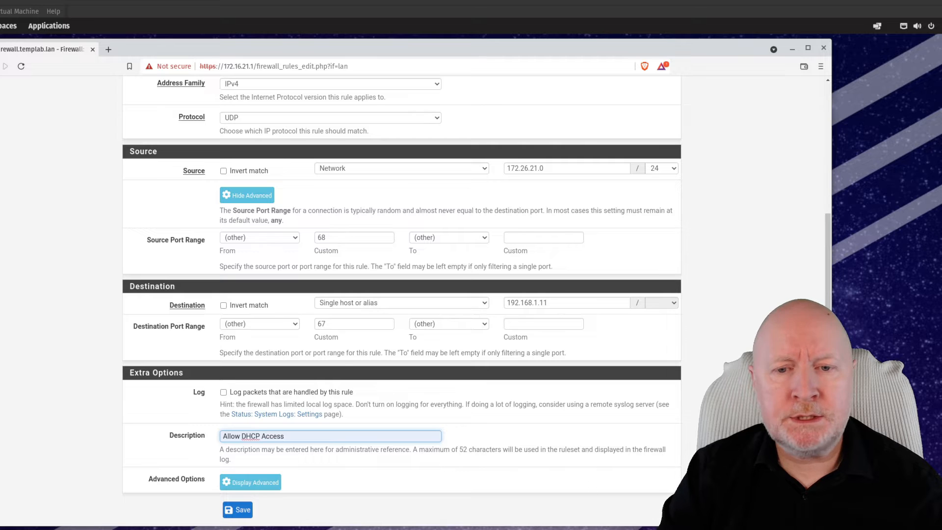
pyautogui.scroll(-1, 301, 484)
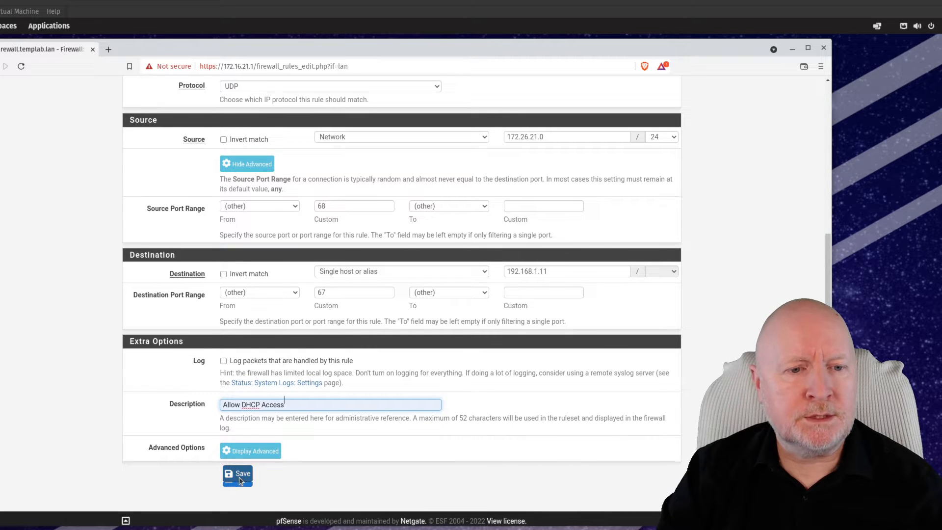
pyautogui.click(240, 474)
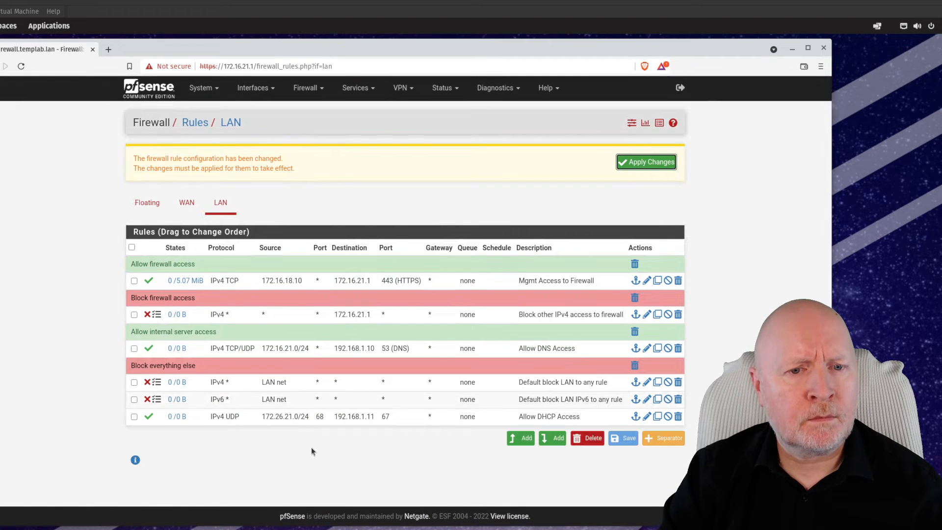
# Step: Move the "Allow DHCP Access" rule directly below the DNS rule, save the order and apply the firewall changes
pyautogui.moveTo(299, 416); pyautogui.dragTo(300, 361)
pyautogui.click(623, 438)
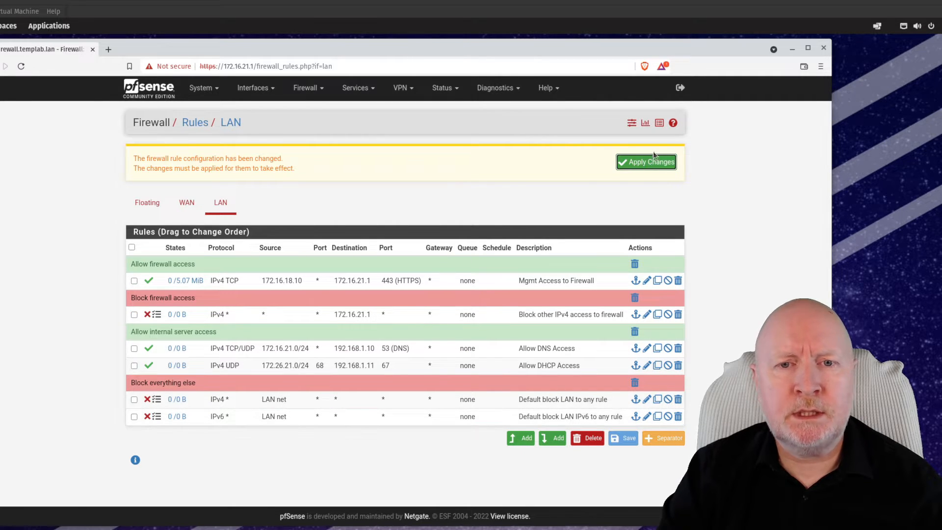
pyautogui.click(653, 164)
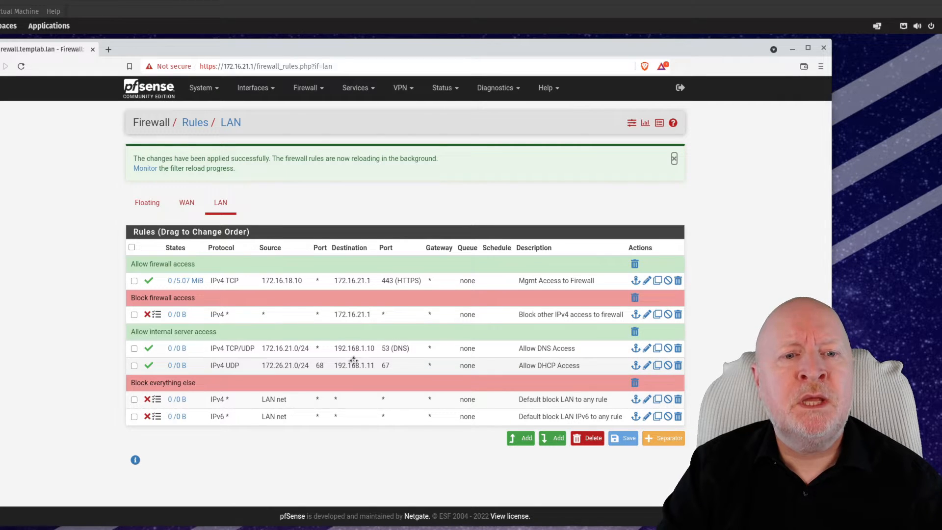
pyautogui.click(290, 366)
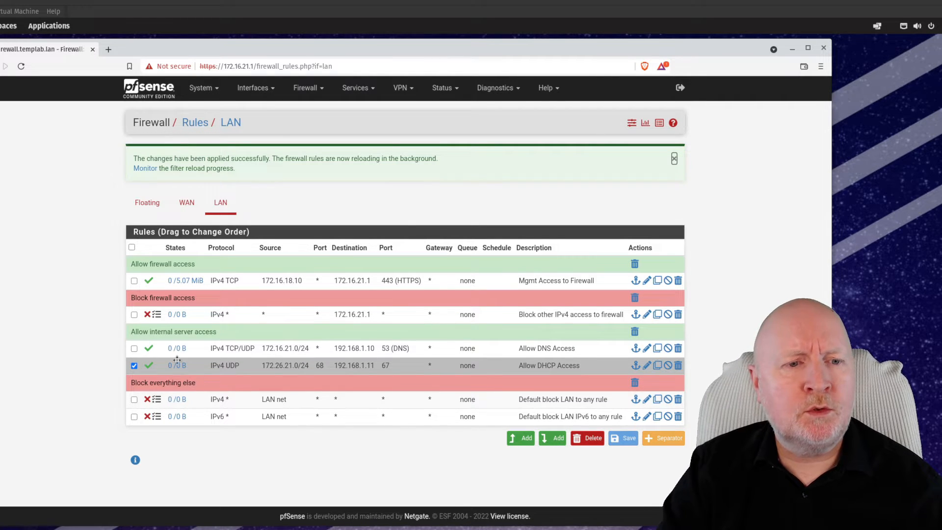
pyautogui.click(134, 366)
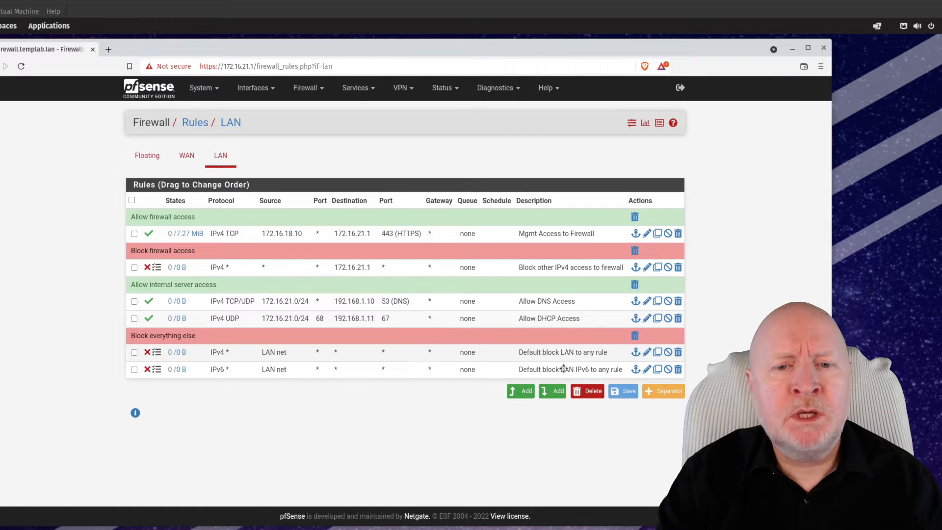
# Step: Add a red separator reading "Block access to reserved IPs", place it directly above the "Block everything else" separator and save
pyautogui.click(669, 397)
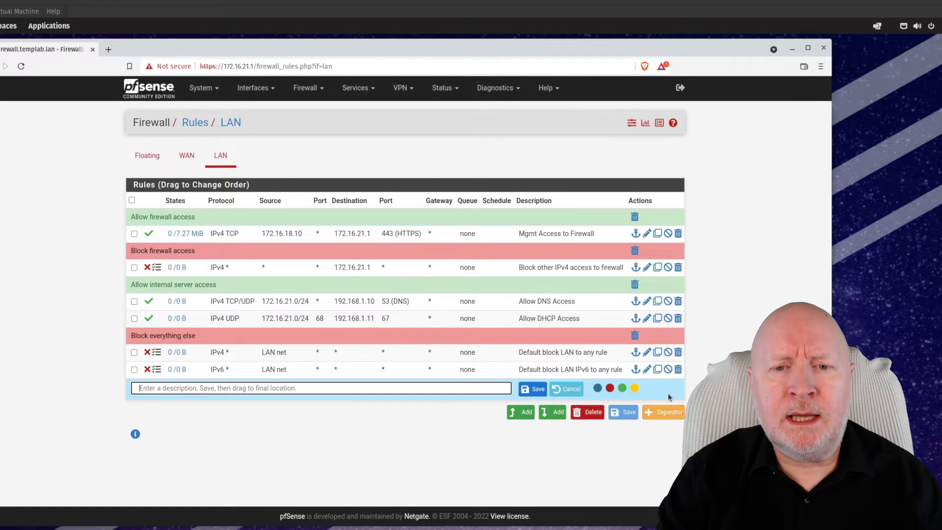
pyautogui.write('Block')
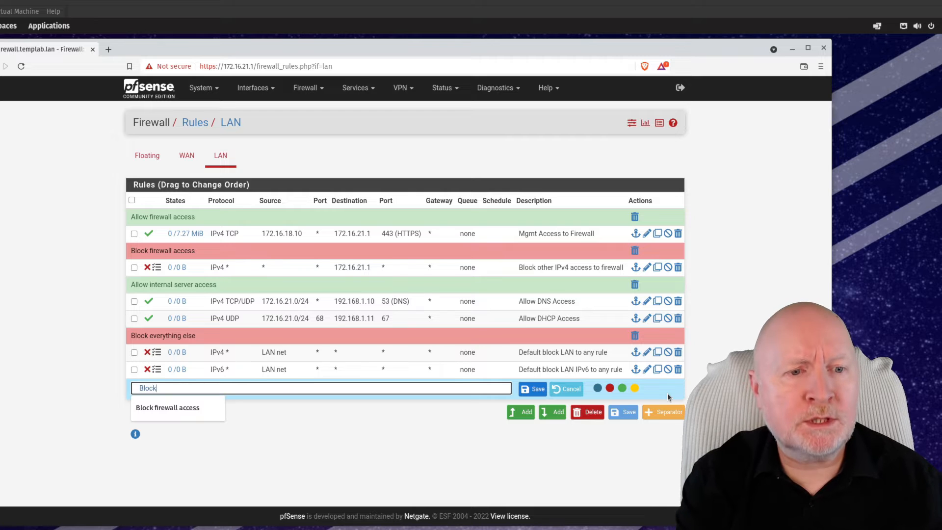
pyautogui.write(' access to')
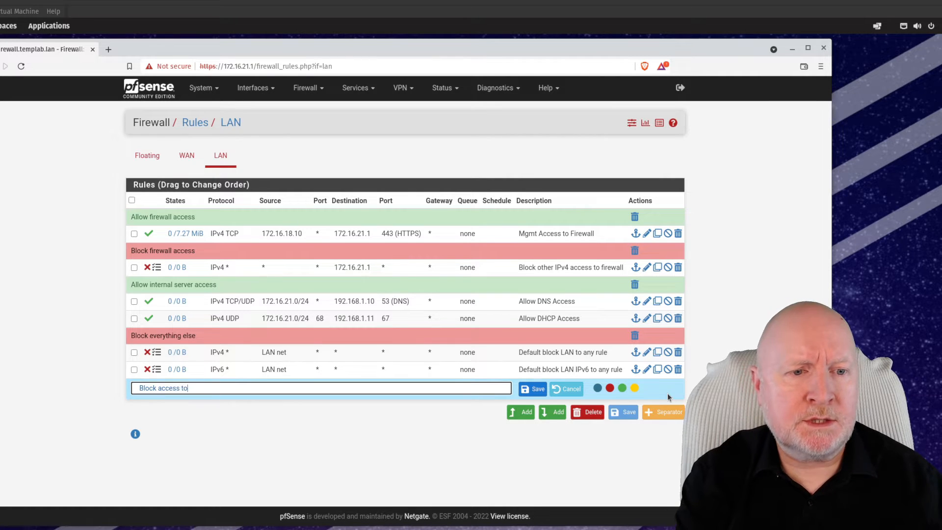
pyautogui.write(' reserved IPs')
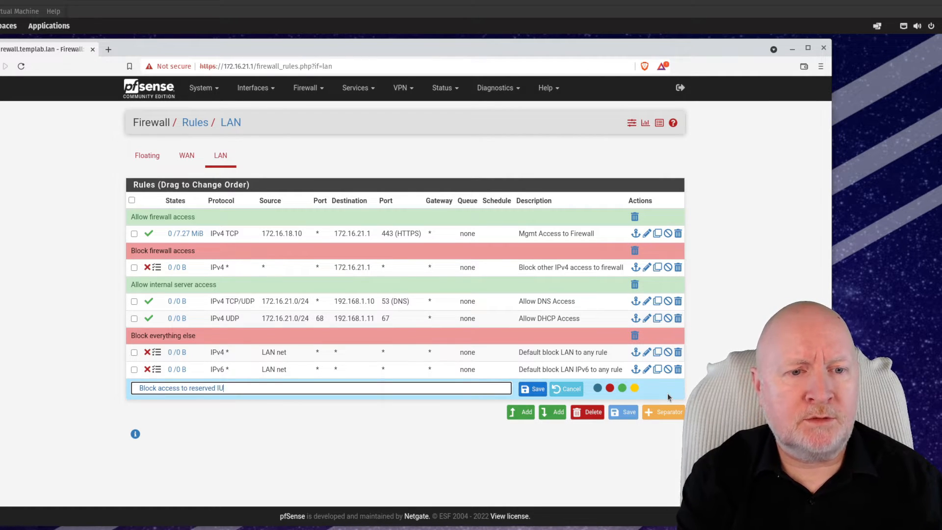
pyautogui.click(610, 388)
pyautogui.click(533, 395)
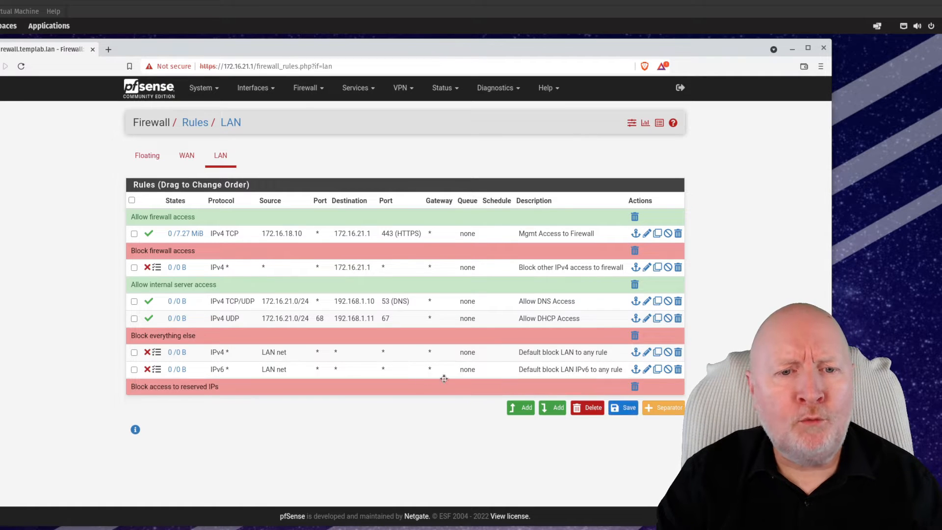
pyautogui.moveTo(406, 387); pyautogui.dragTo(408, 336)
pyautogui.click(619, 406)
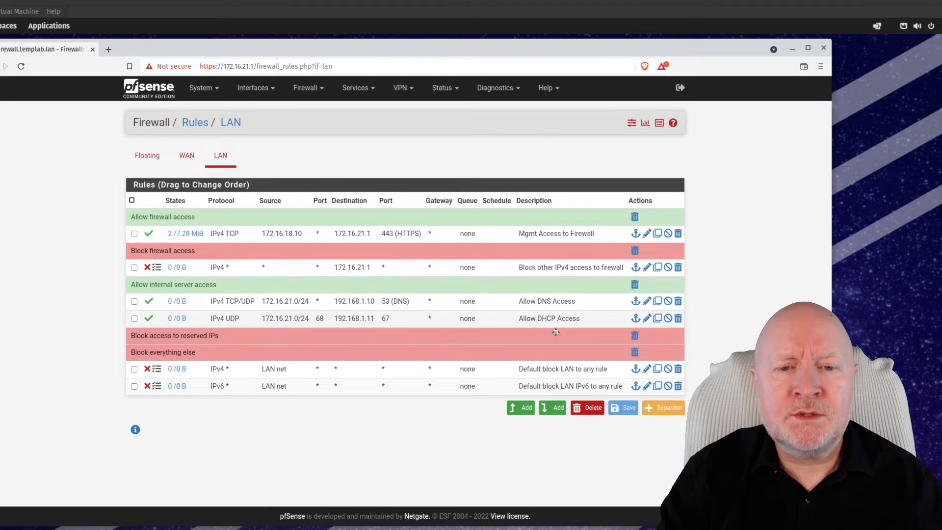
# Step: Add a new LAN rule at the end of the list with the action Block and the protocol Any
pyautogui.click(545, 407)
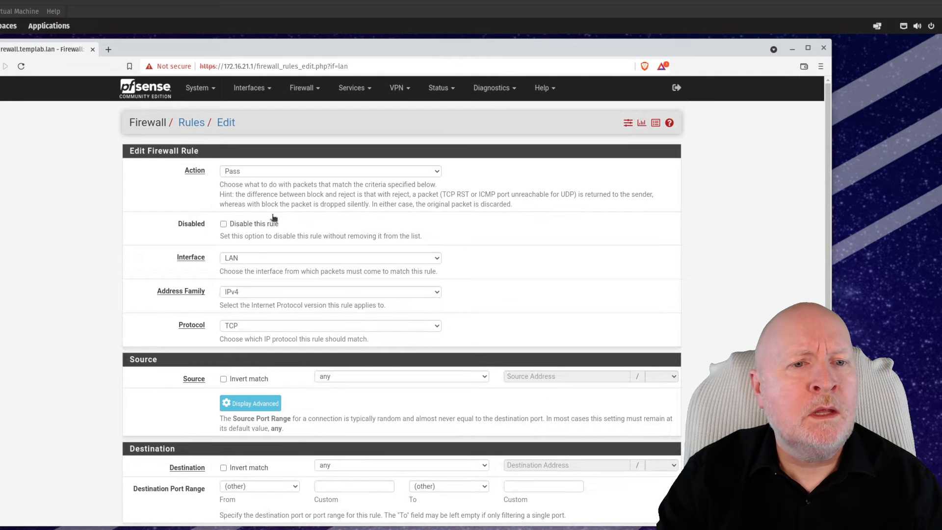
pyautogui.click(241, 168)
pyautogui.click(231, 193)
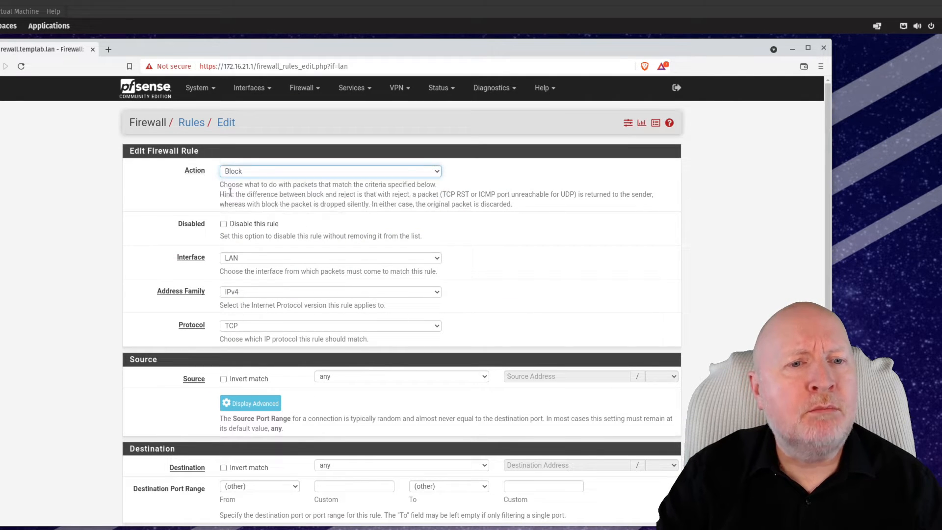
pyautogui.click(242, 325)
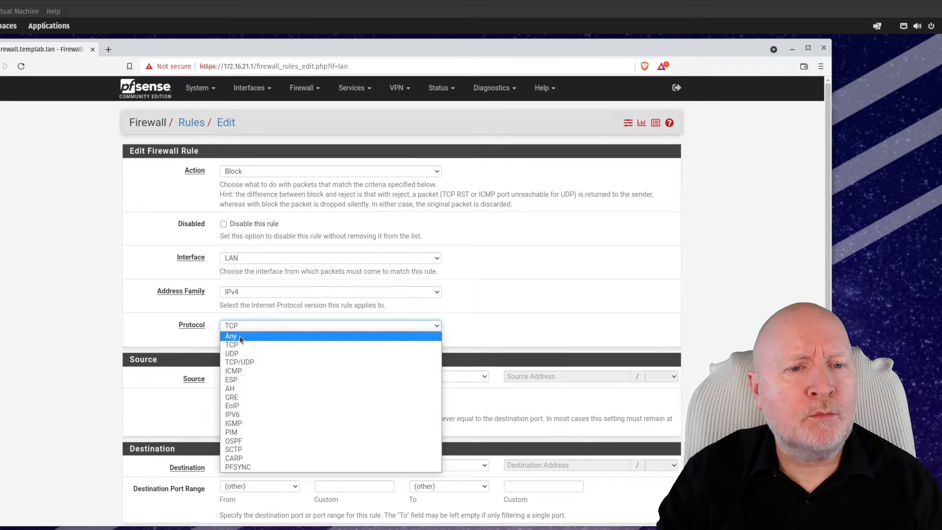
pyautogui.click(239, 336)
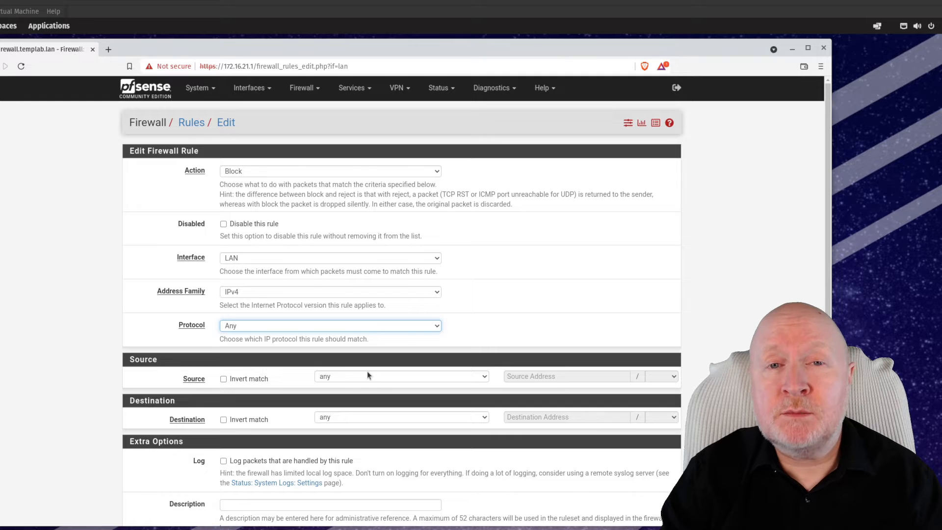
# Step: Set the block rule's destination to the alias ReservedIPs as a single host or alias
pyautogui.click(351, 417)
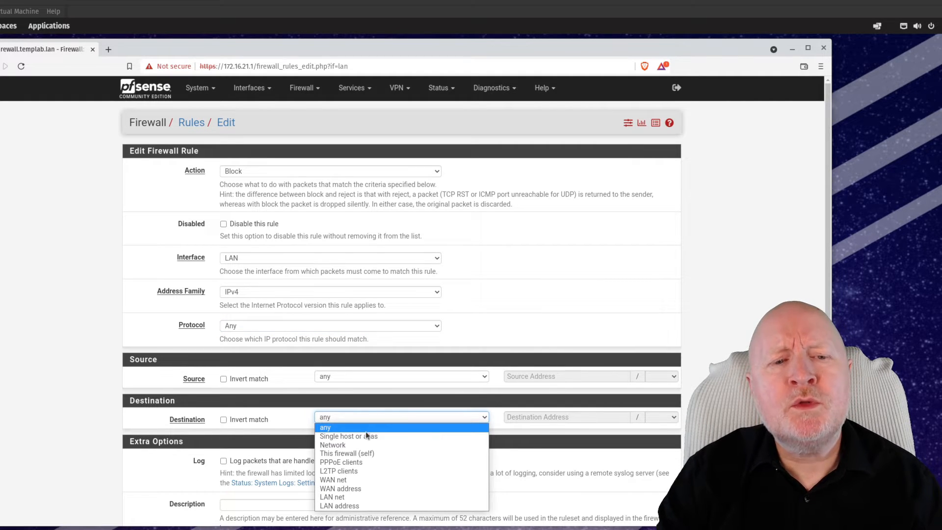
pyautogui.click(331, 437)
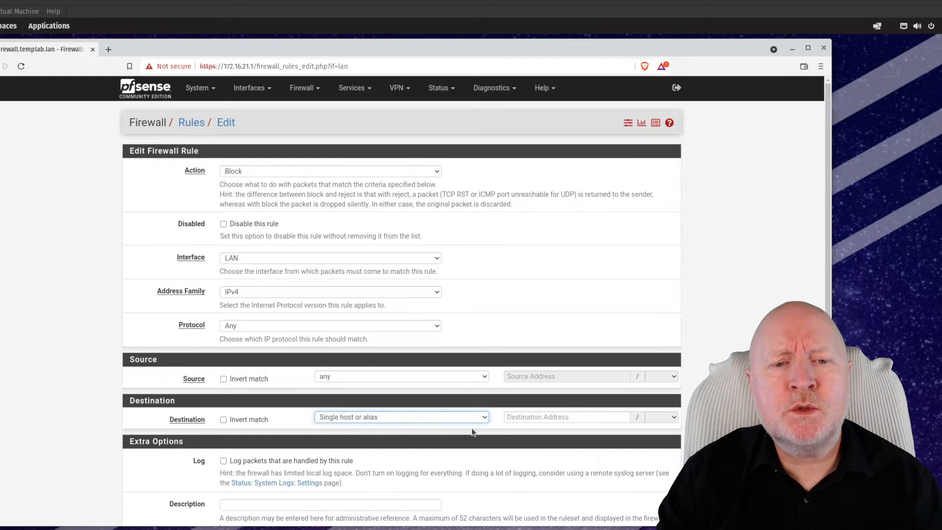
pyautogui.click(524, 417)
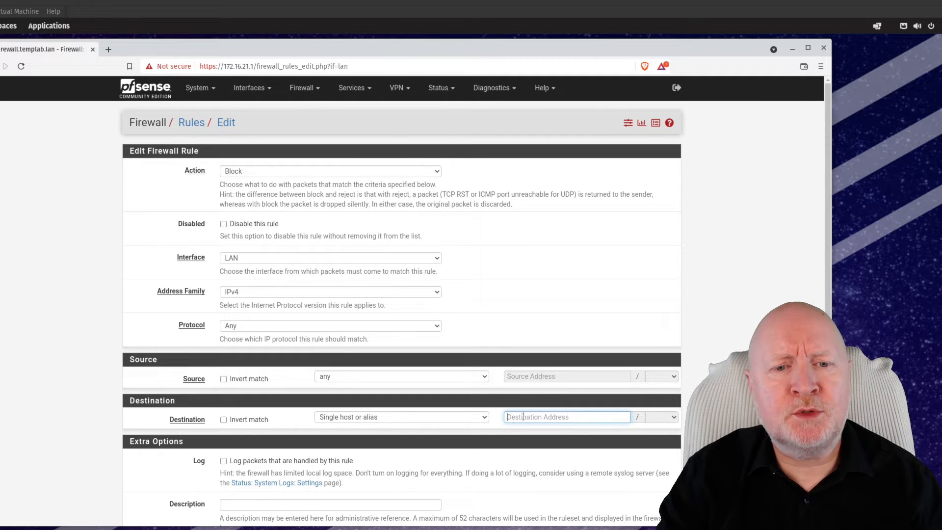
pyautogui.write('reser')
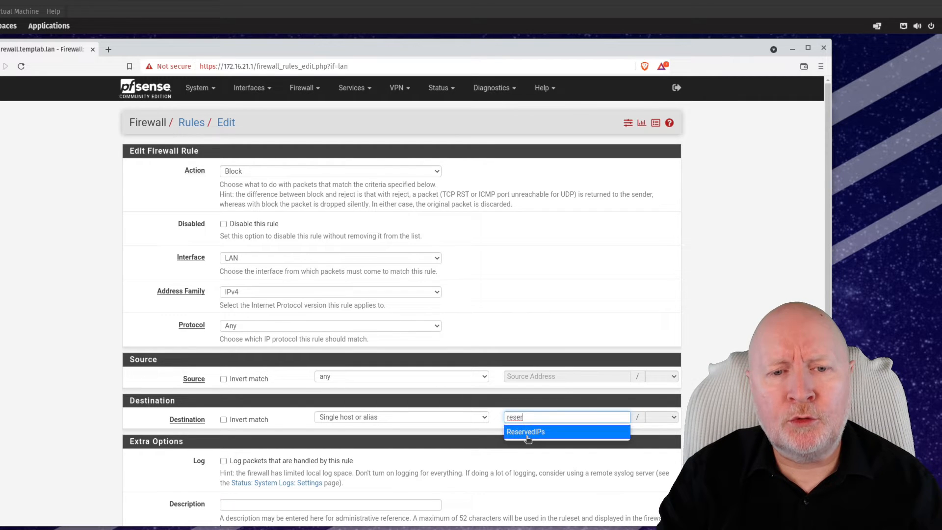
pyautogui.click(522, 432)
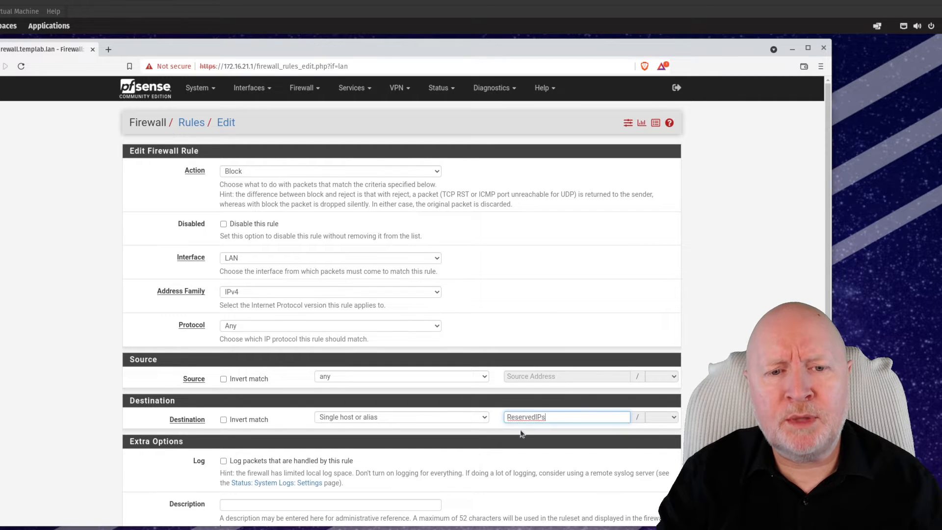
# Step: Enable packet logging for the rule, describe it as "Block access to reserved IPs" and save it
pyautogui.scroll(-3, 402, 294)
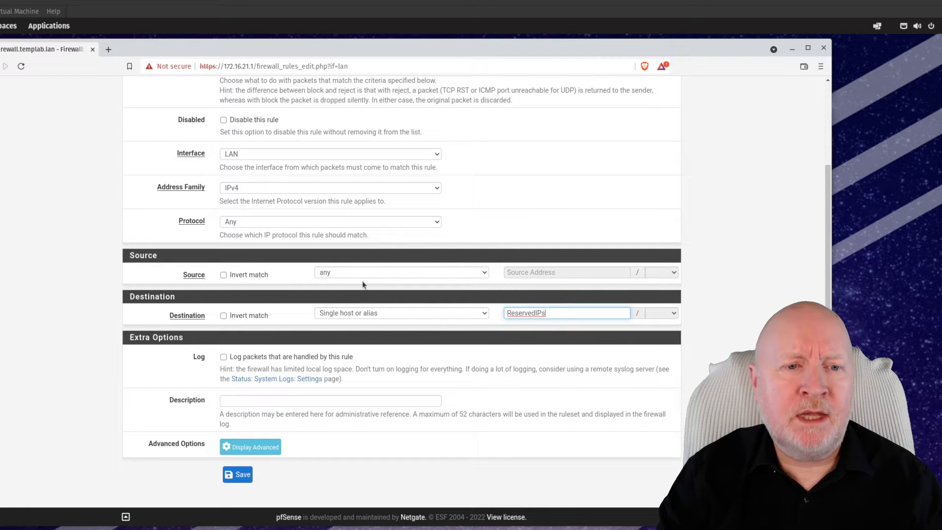
pyautogui.click(223, 357)
pyautogui.click(234, 400)
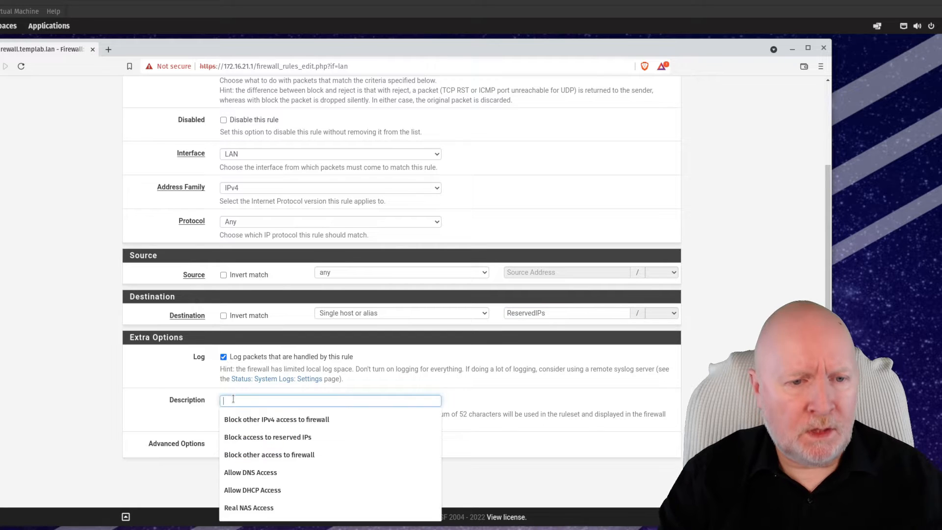
pyautogui.click(241, 436)
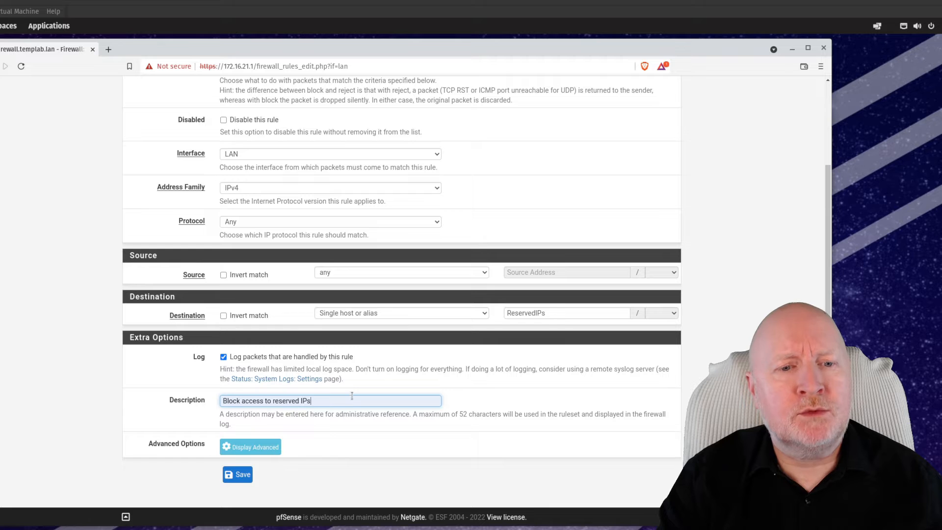
pyautogui.click(241, 474)
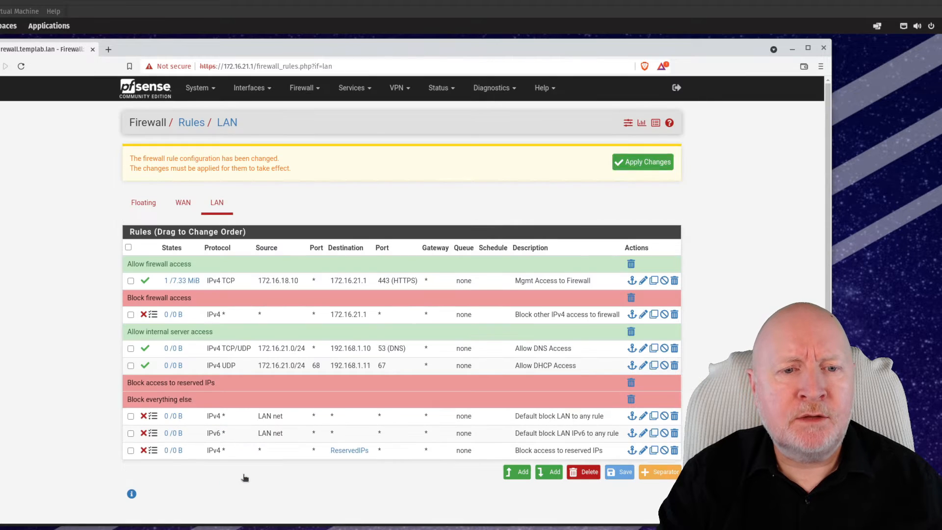
# Step: Move the ReservedIPs block rule under the "Block access to reserved IPs" separator, save the order and apply the changes
pyautogui.moveTo(277, 441); pyautogui.dragTo(277, 405)
pyautogui.click(620, 473)
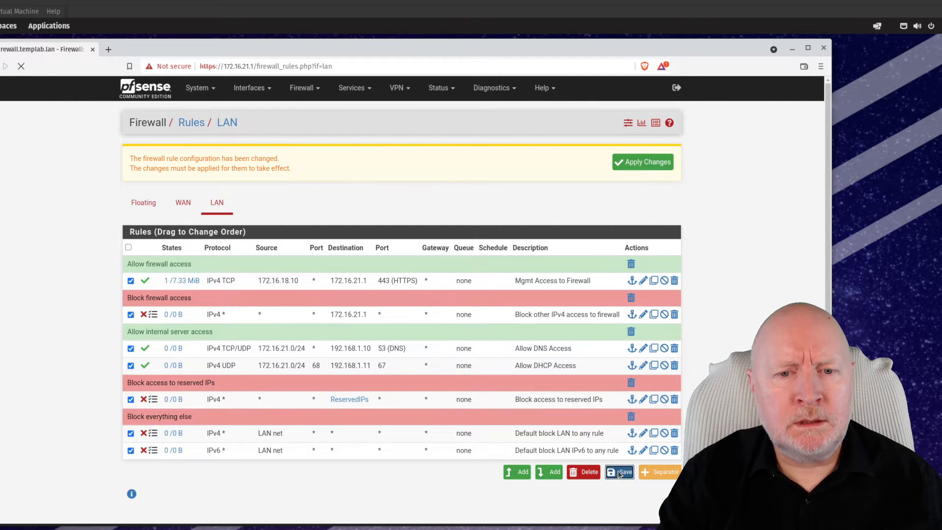
pyautogui.click(652, 161)
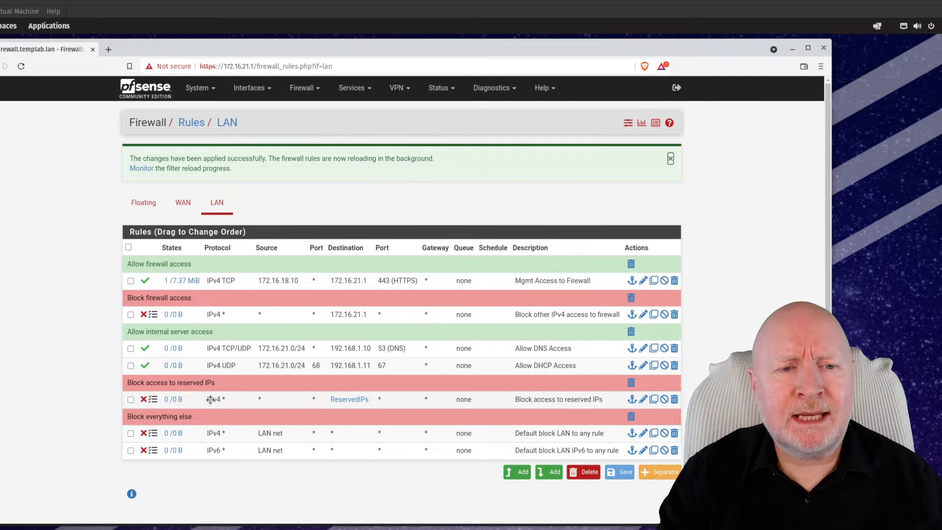
pyautogui.moveTo(350, 401)
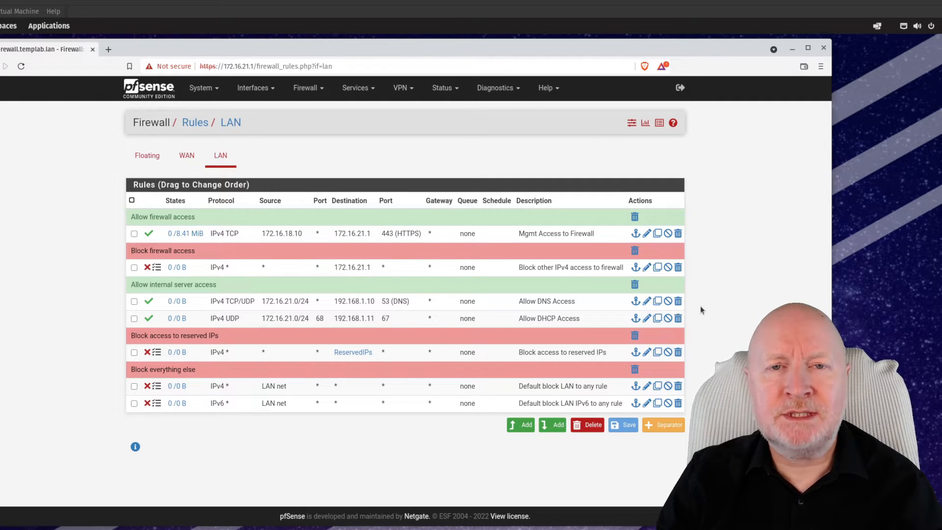
# Step: Add a yellow separator reading "Ignore broadcast and multicast", place it directly above the "Block everything else" separator and save
pyautogui.click(652, 426)
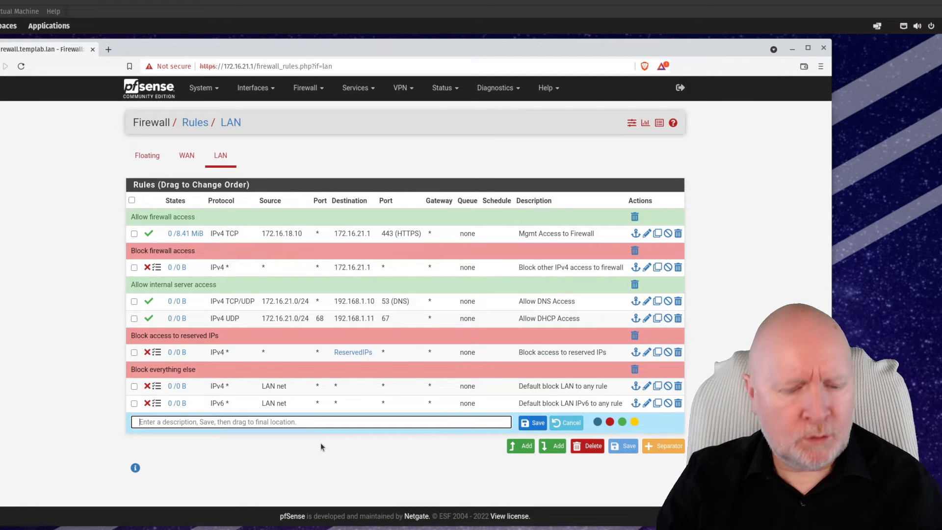
pyautogui.write('Ignore')
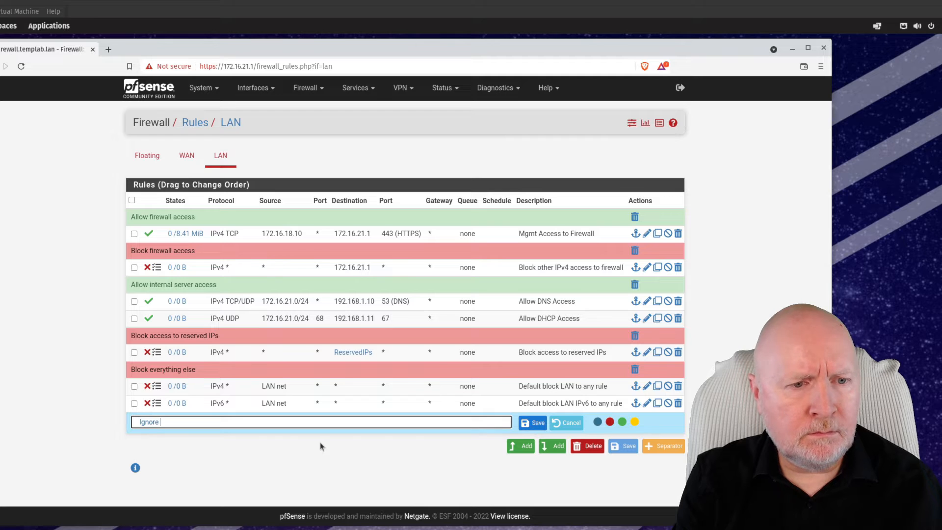
pyautogui.write(' broad')
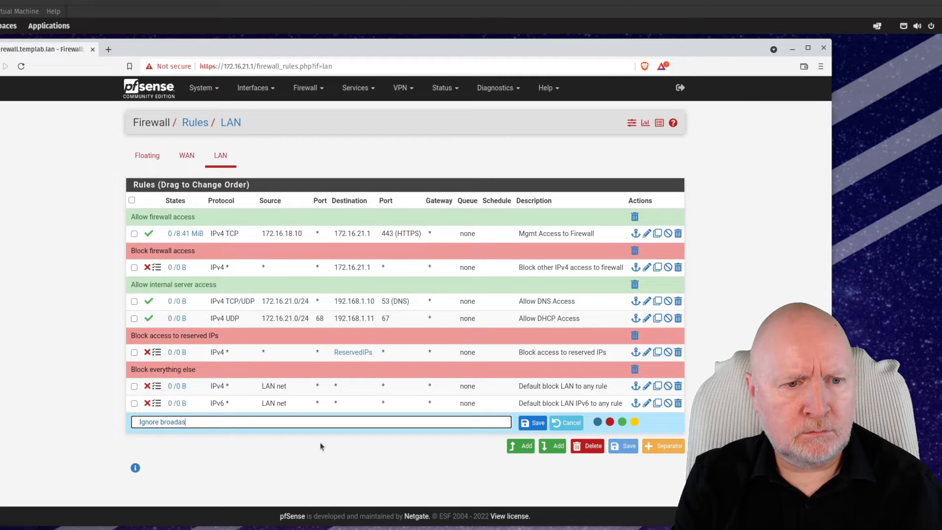
pyautogui.write('cast and')
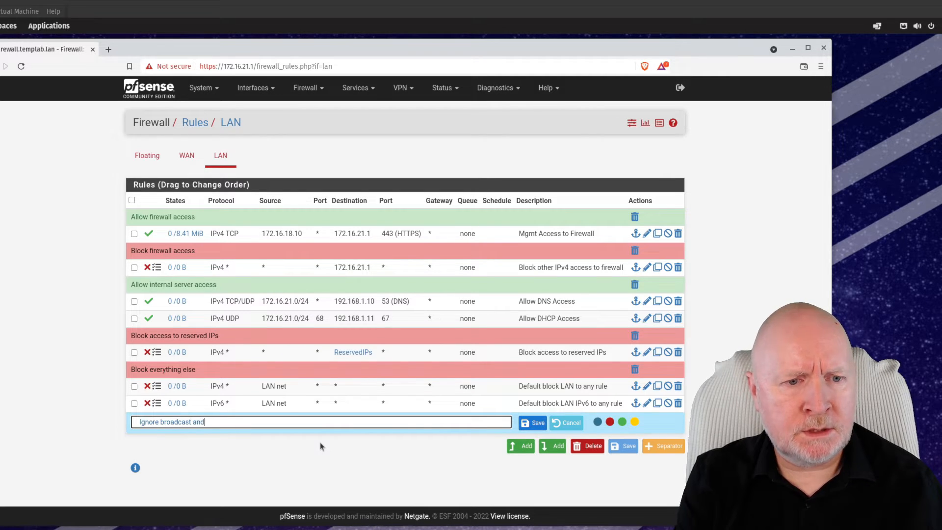
pyautogui.write(' multicast')
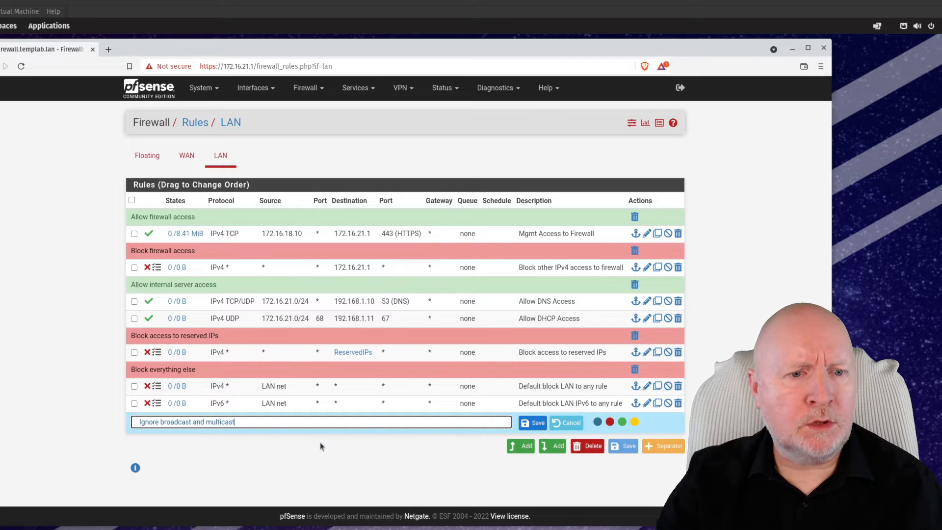
pyautogui.click(634, 422)
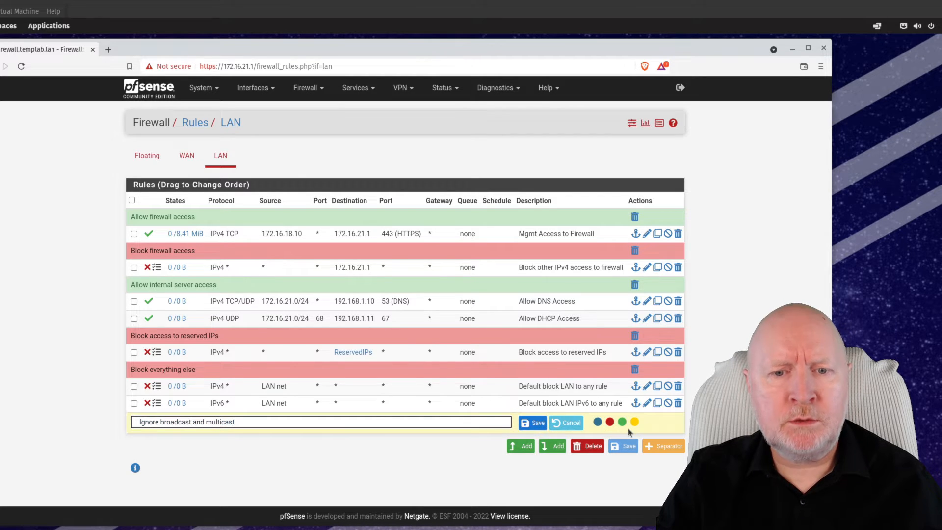
pyautogui.click(525, 423)
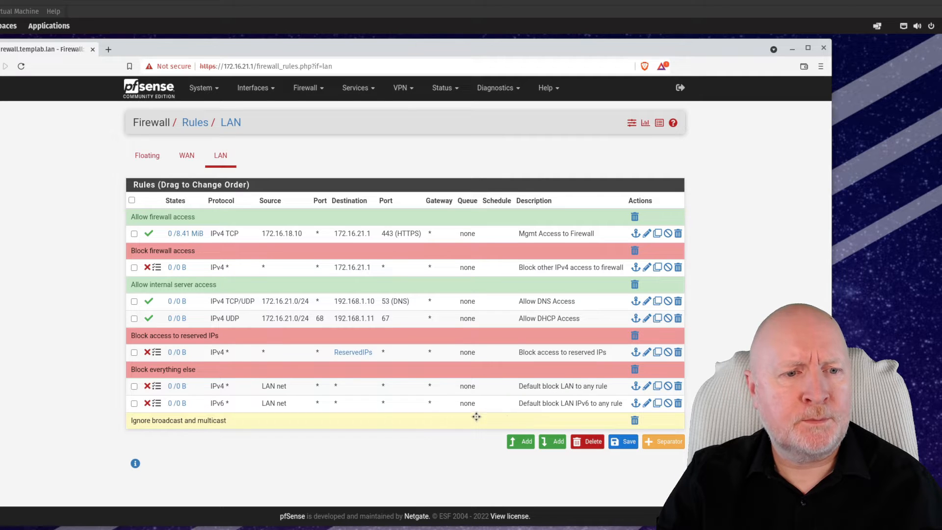
pyautogui.moveTo(222, 422); pyautogui.dragTo(231, 372)
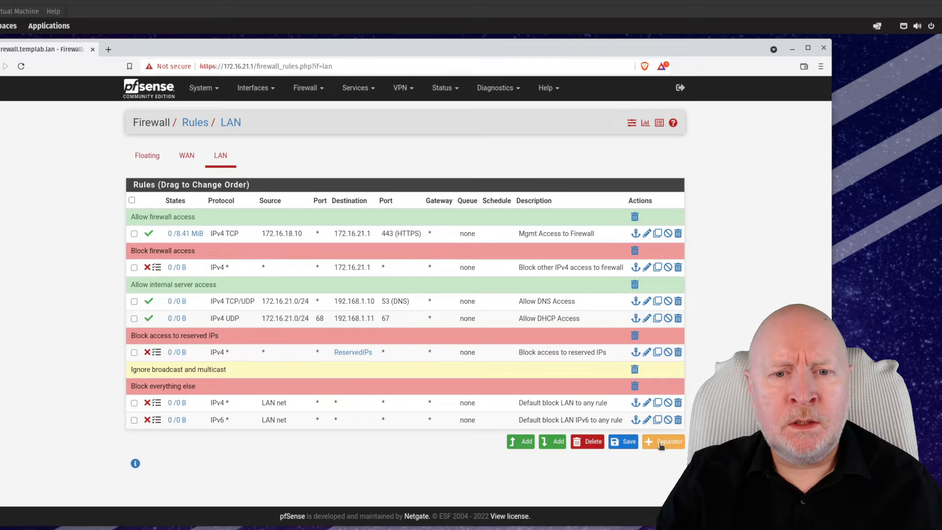
pyautogui.click(628, 443)
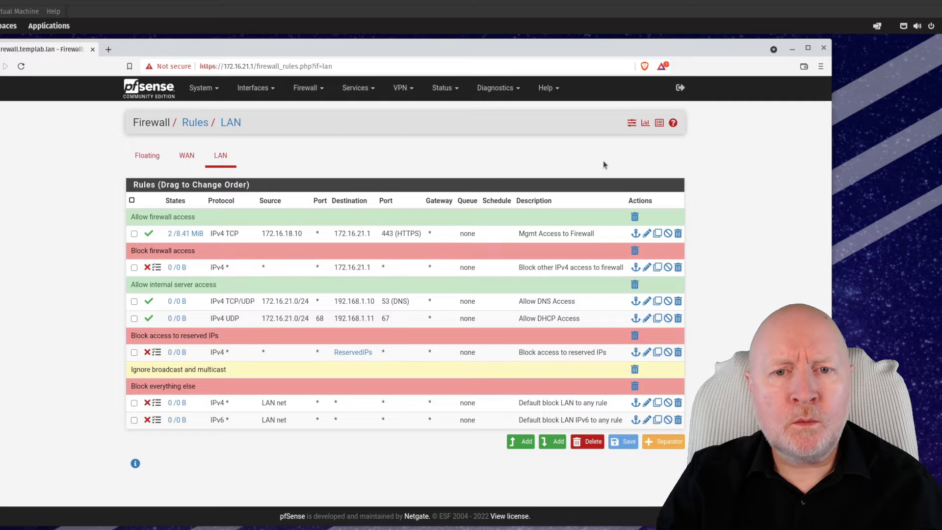
# Step: Add a new LAN rule at the end of the list with action Block and protocol Any
pyautogui.click(562, 442)
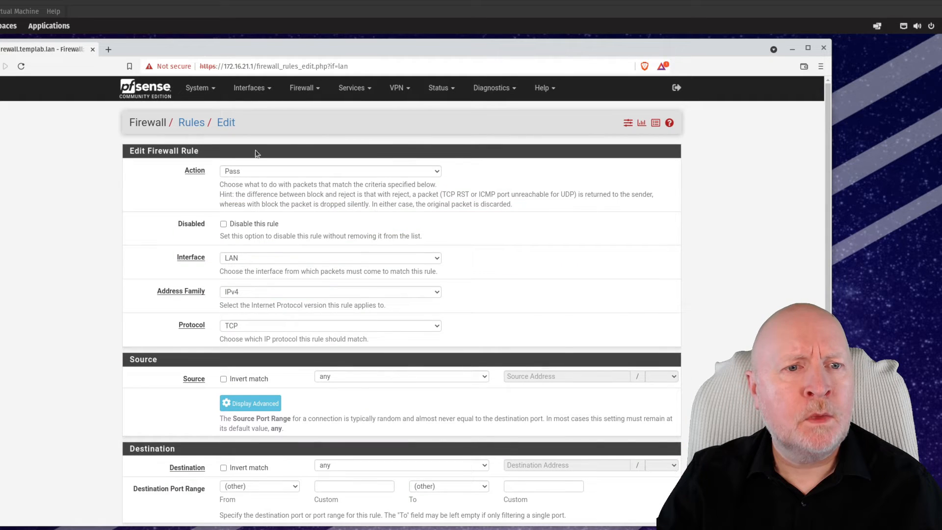
pyautogui.click(236, 170)
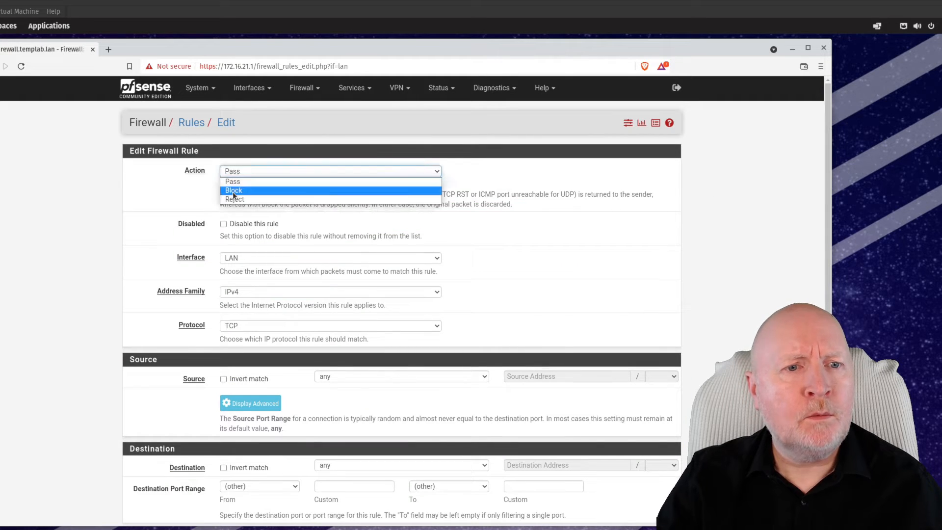
pyautogui.click(236, 187)
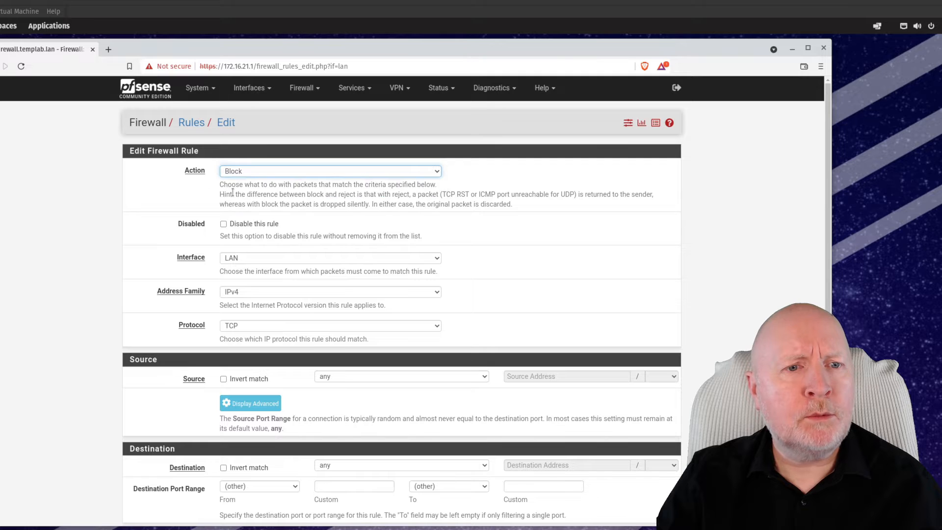
pyautogui.click(238, 326)
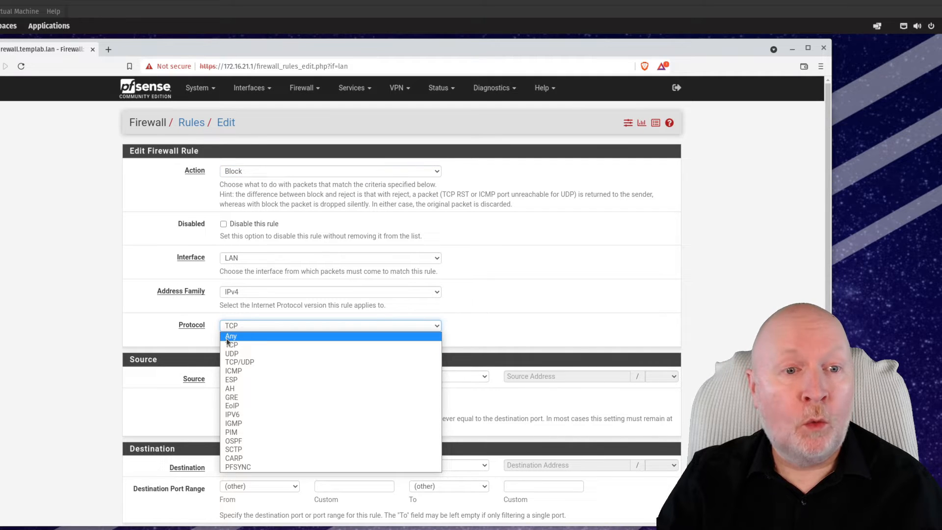
pyautogui.click(227, 337)
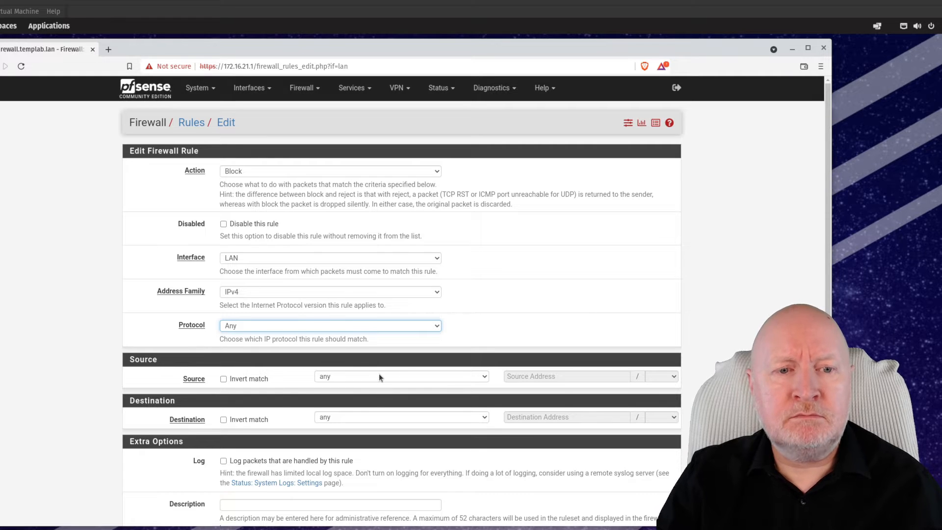
# Step: Set the block rule's destination to the alias IgnoredIPs as a single host or alias
pyautogui.click(355, 417)
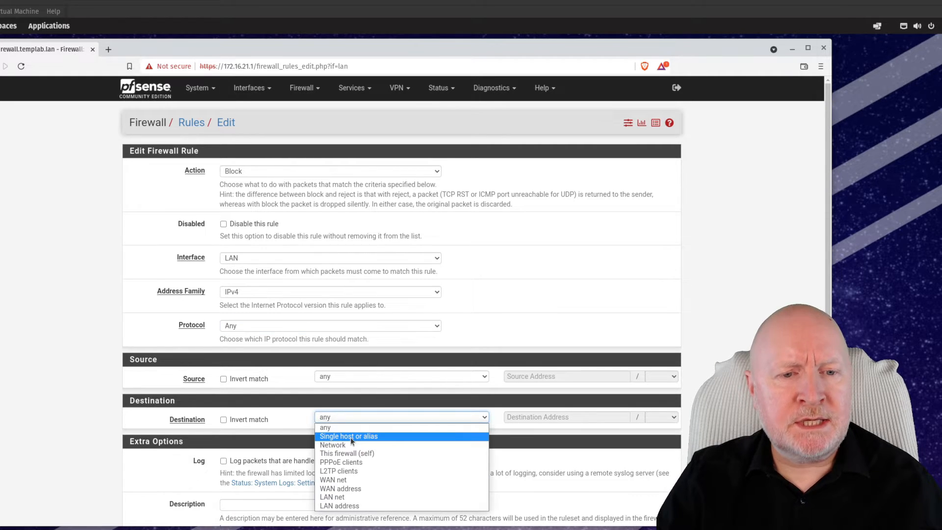
pyautogui.click(350, 437)
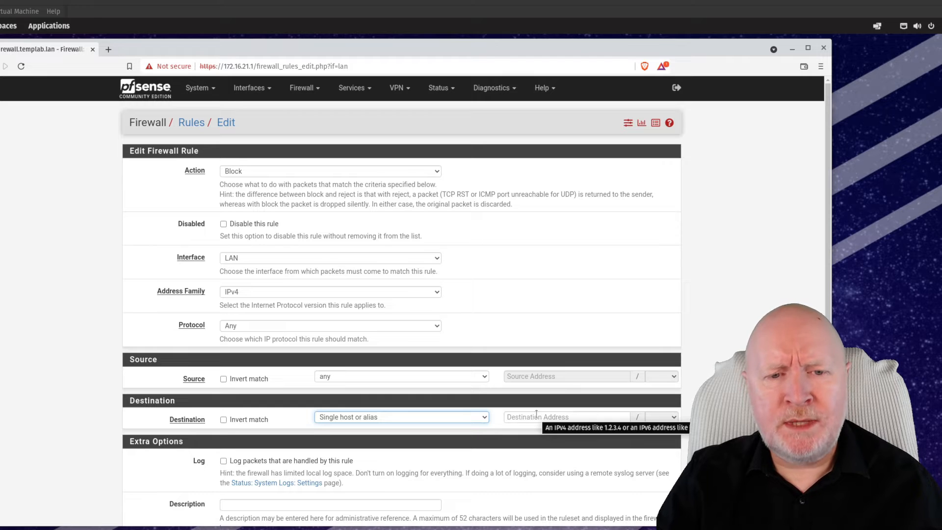
pyautogui.click(536, 415)
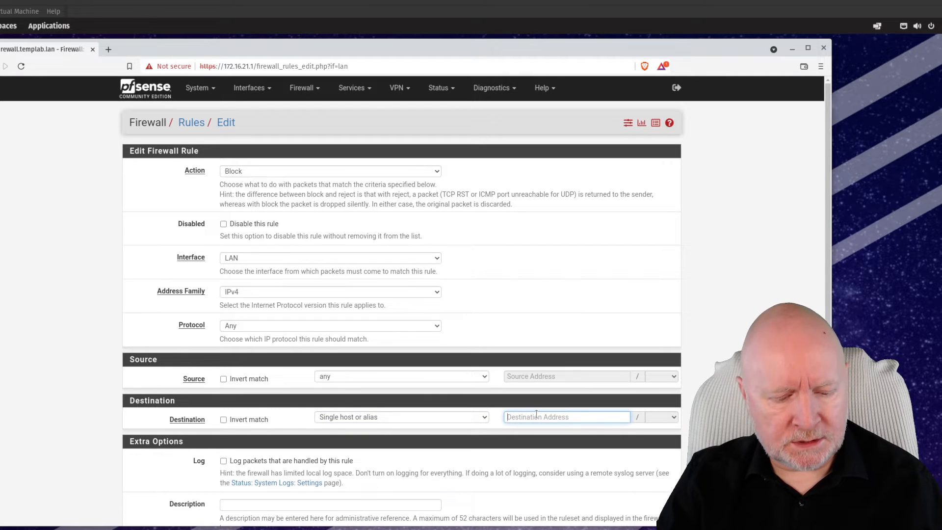
pyautogui.write('ign')
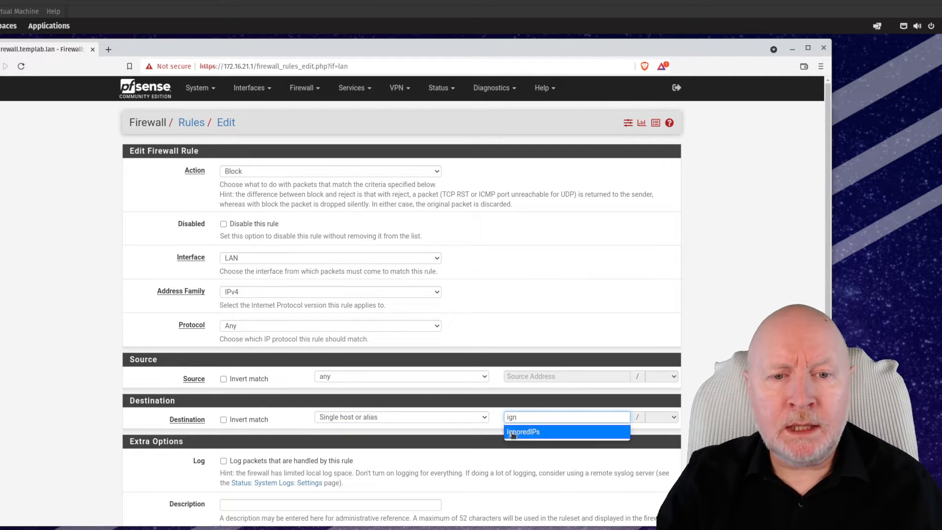
pyautogui.click(513, 433)
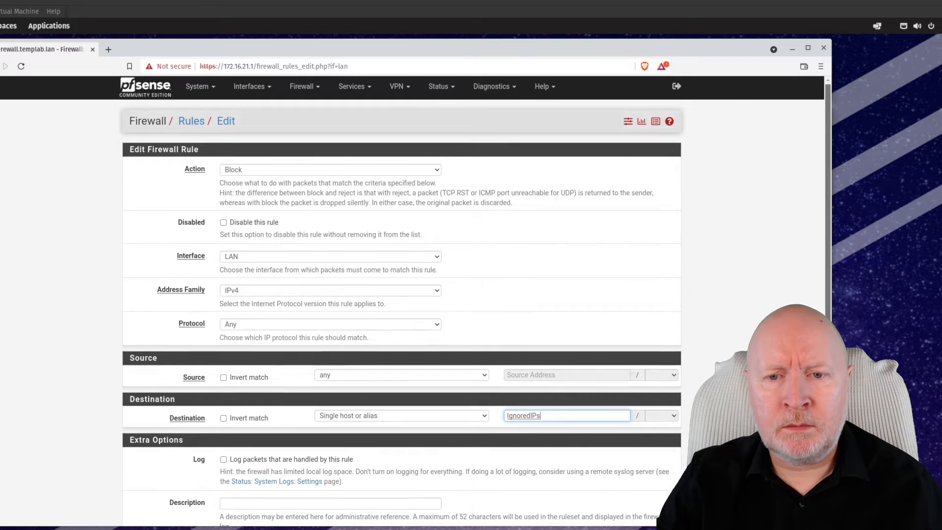
# Step: Describe the rule as "Ignore broadcast and multicast" and save it
pyautogui.scroll(-3, 460, 348)
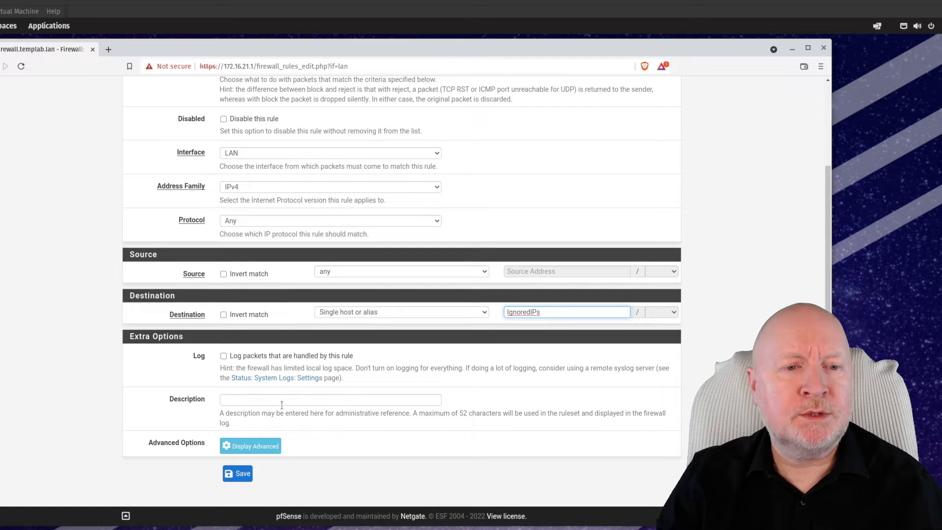
pyautogui.click(235, 397)
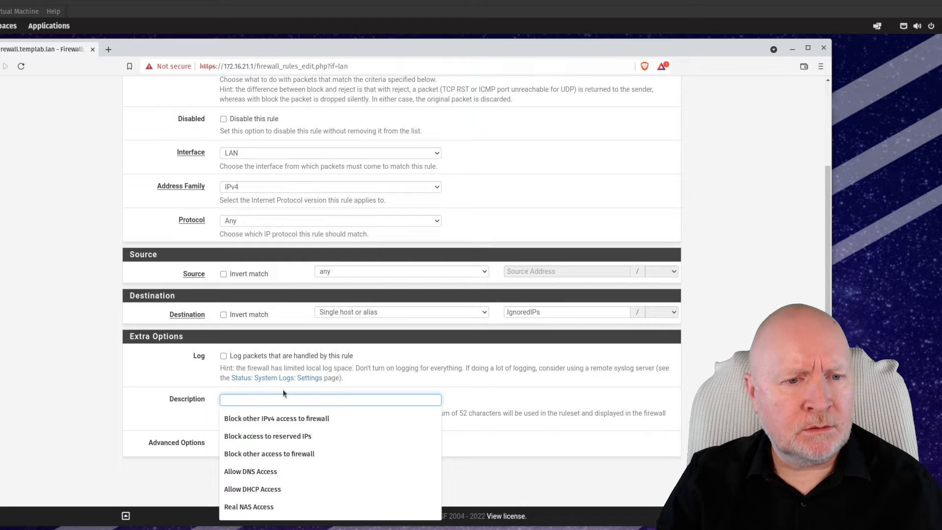
pyautogui.write('Ignore broadcast and multicast')
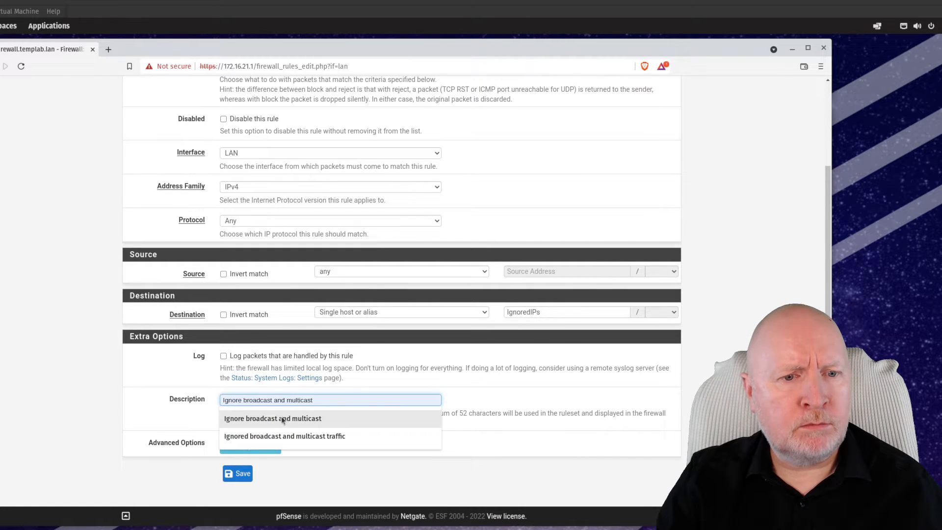
pyautogui.click(282, 418)
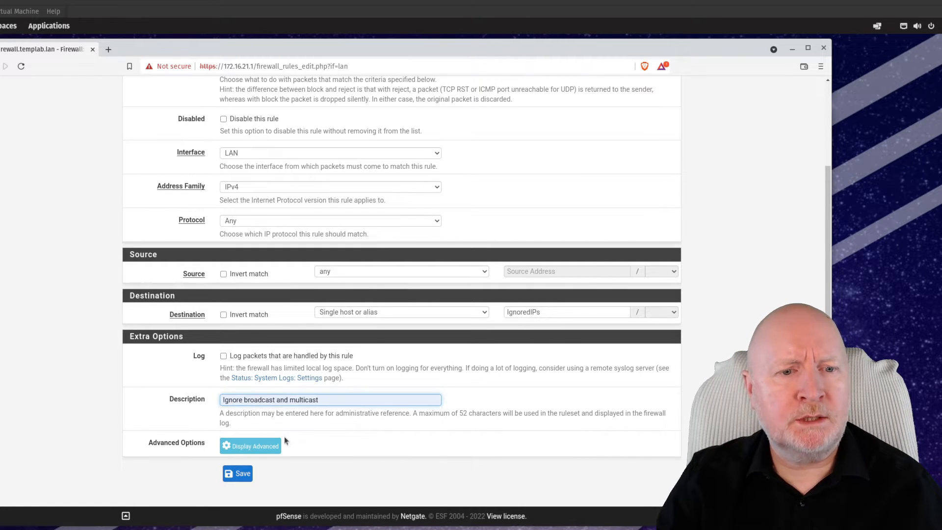
pyautogui.click(243, 474)
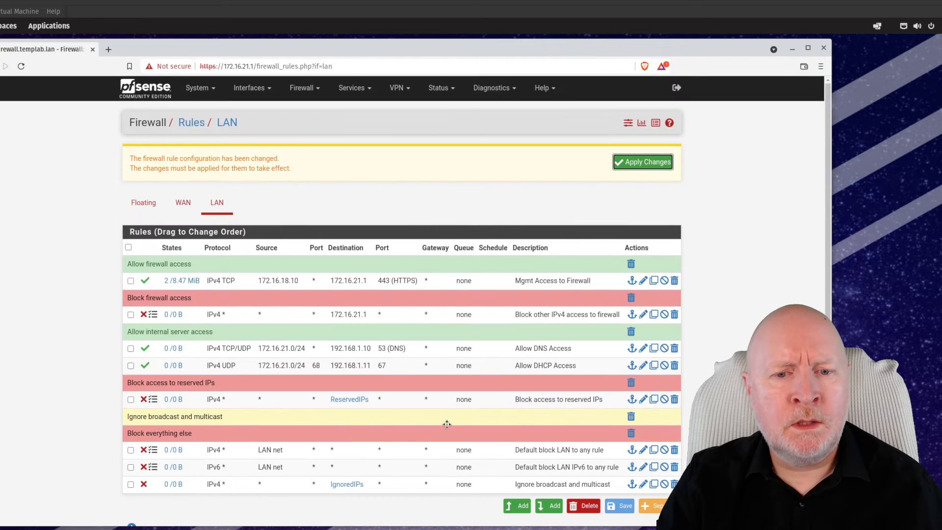
# Step: Move the IgnoredIPs block rule under the "Ignore broadcast and multicast" separator, save the order and apply the changes
pyautogui.scroll(-1, 400, 459)
pyautogui.moveTo(381, 455); pyautogui.dragTo(379, 399)
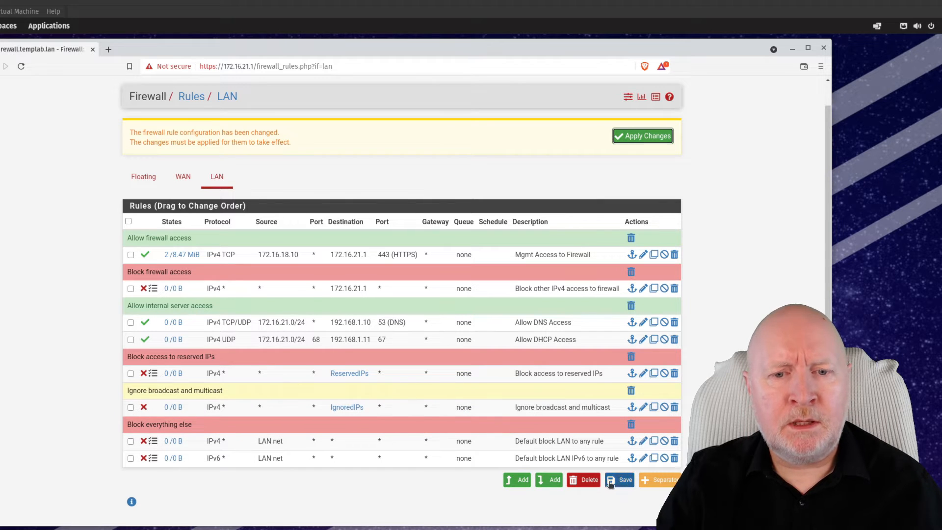
pyautogui.click(619, 481)
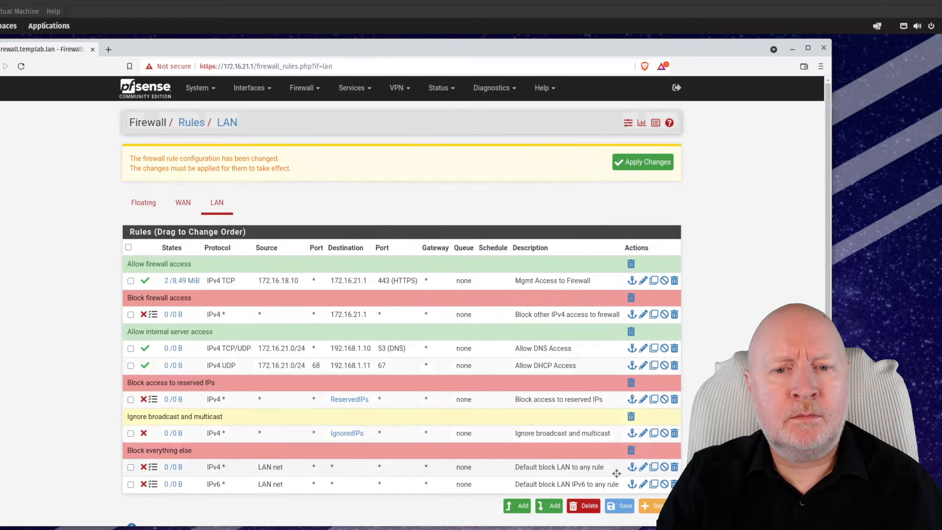
pyautogui.click(652, 164)
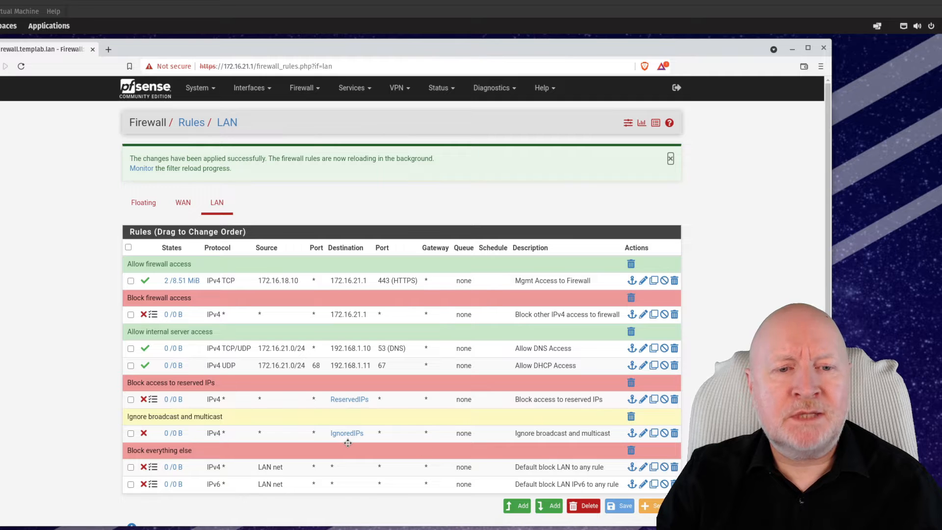
pyautogui.moveTo(348, 438)
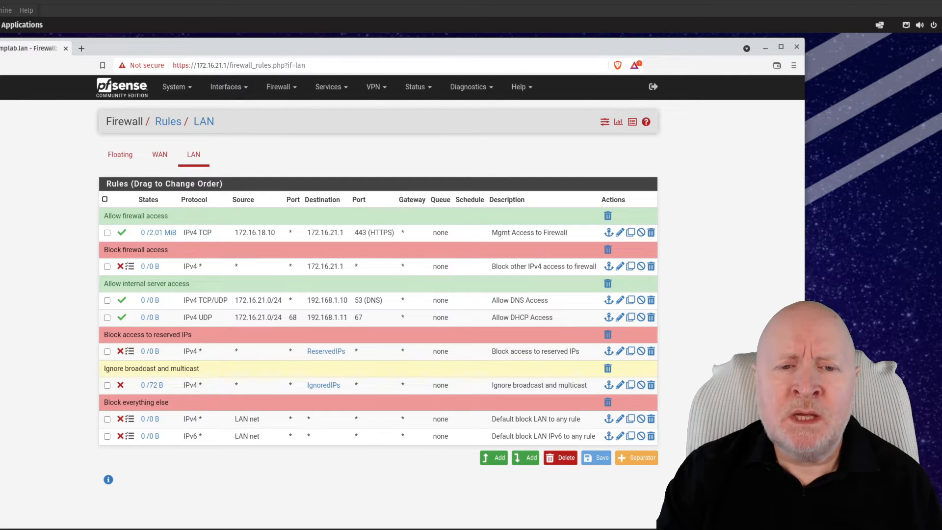
# Step: Add a green separator reading "Allow Internet access", place it directly above the "Block everything else" separator and save
pyautogui.click(648, 458)
pyautogui.click(422, 456)
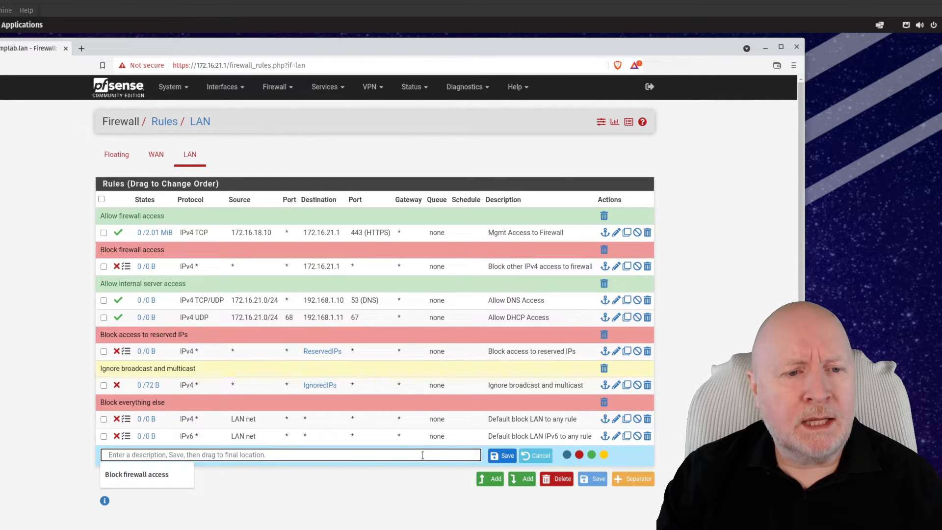
pyautogui.write('Allow')
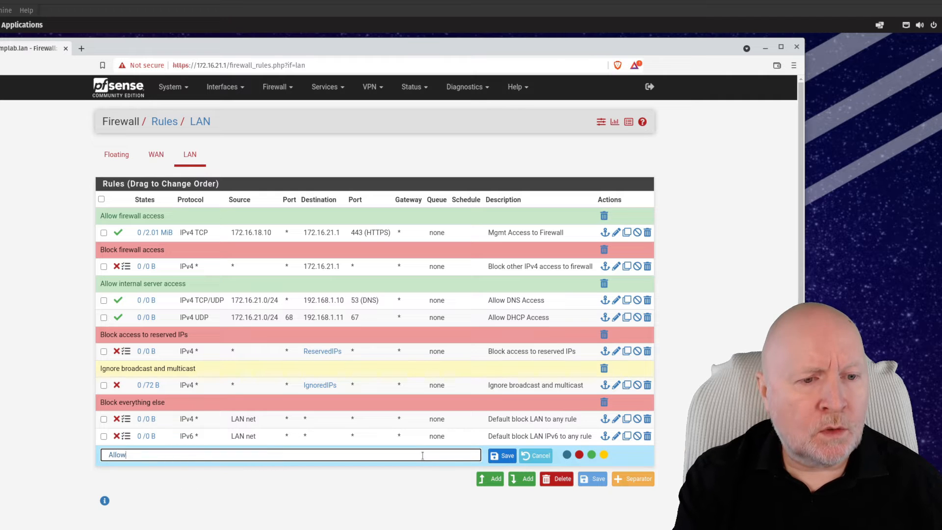
pyautogui.write(' Internet ')
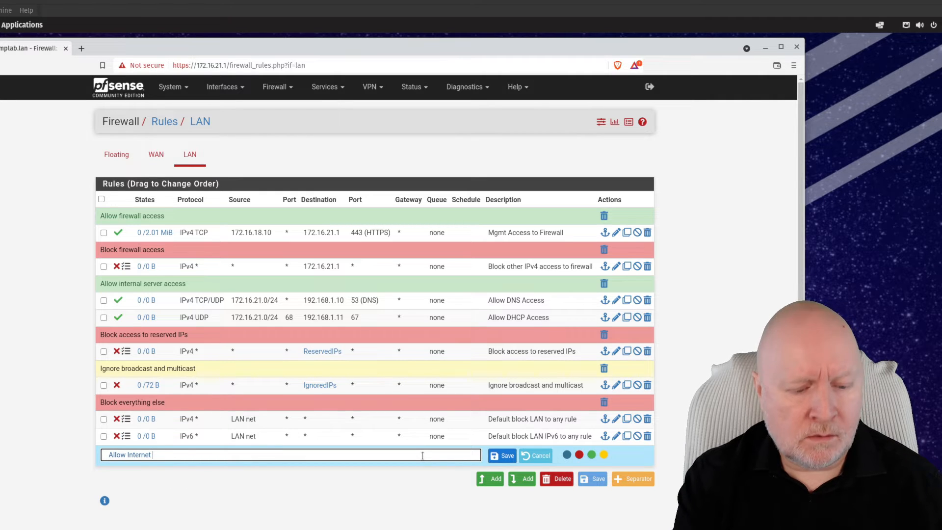
pyautogui.write('access')
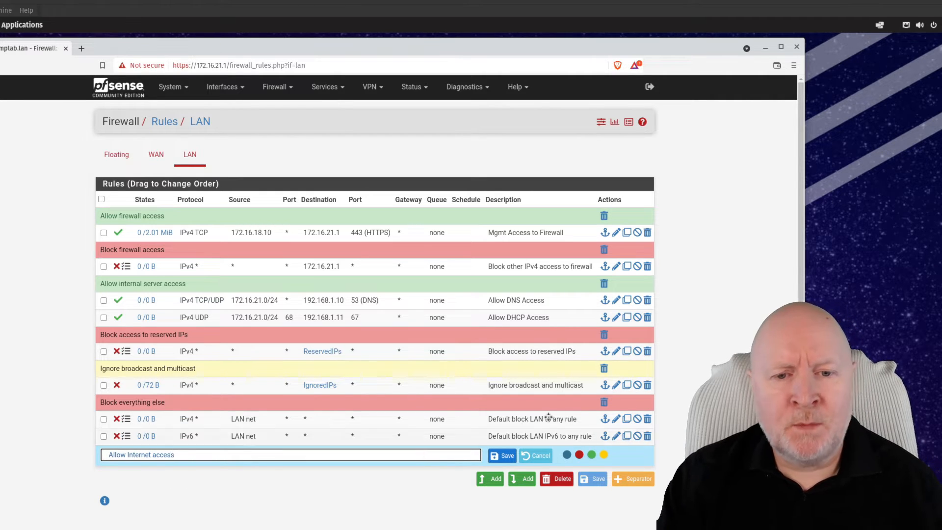
pyautogui.click(592, 455)
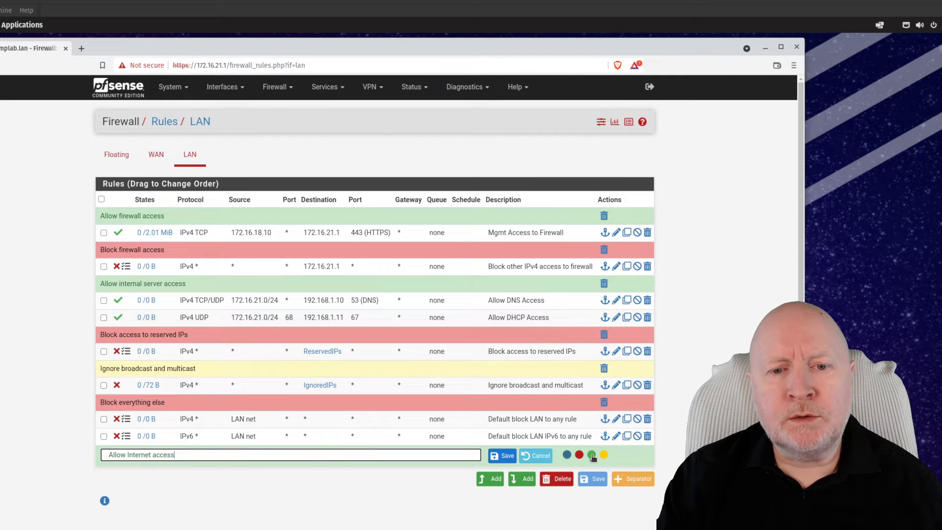
pyautogui.click(503, 456)
pyautogui.moveTo(395, 457); pyautogui.dragTo(389, 422)
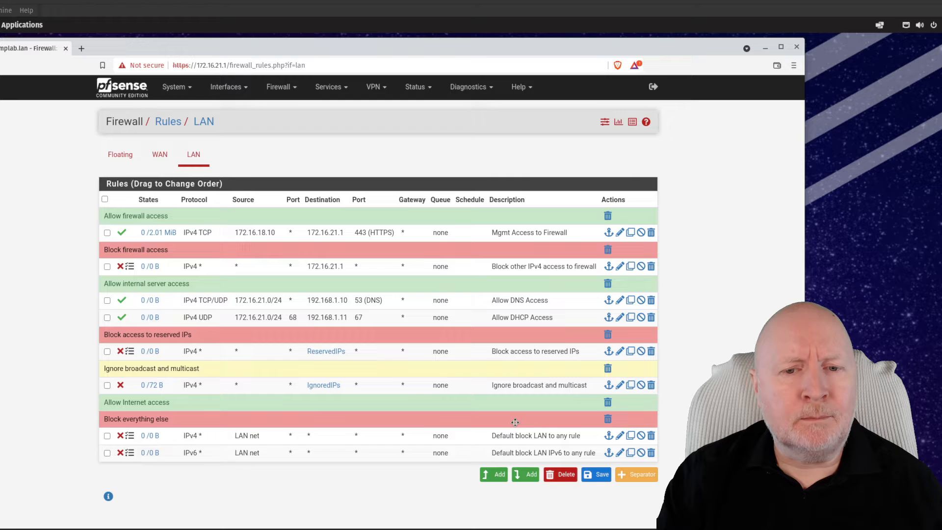
pyautogui.click(598, 476)
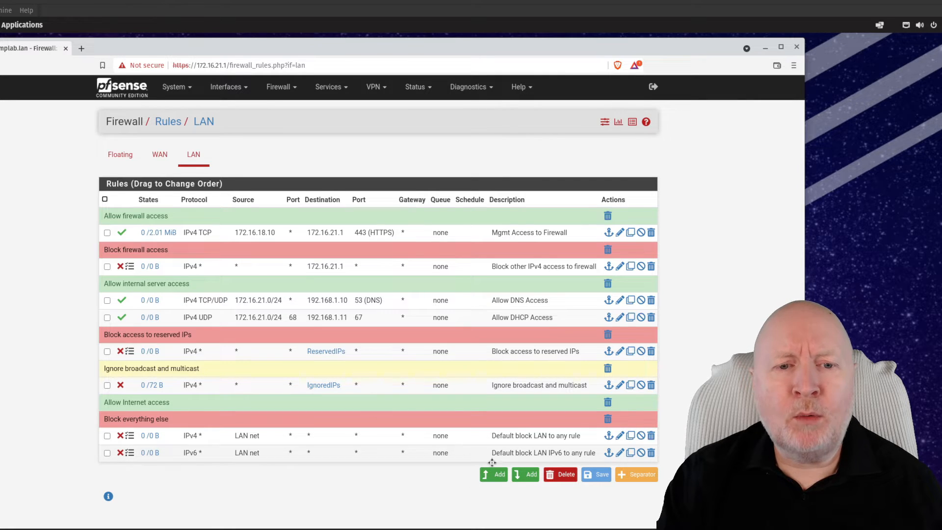
# Step: Add a new LAN pass rule at the end of the list with protocol TCP/UDP
pyautogui.click(528, 475)
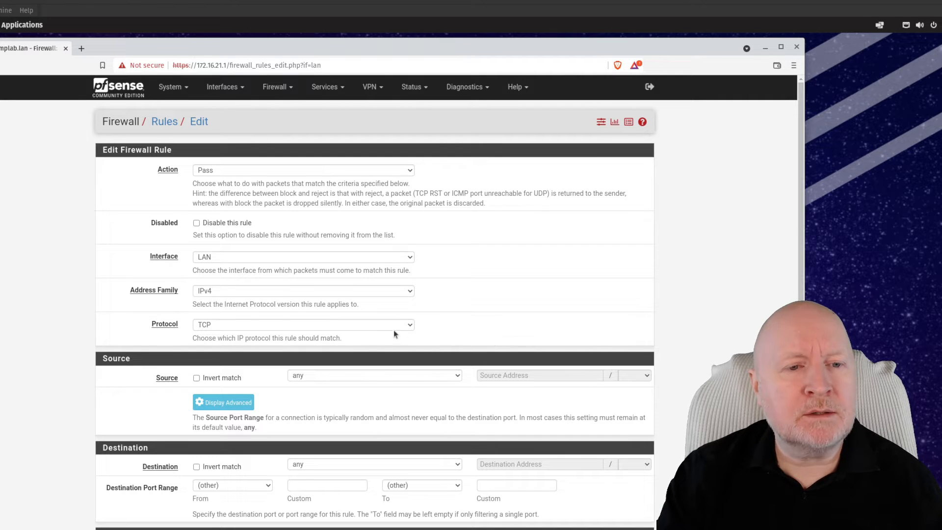
pyautogui.click(246, 324)
pyautogui.click(231, 363)
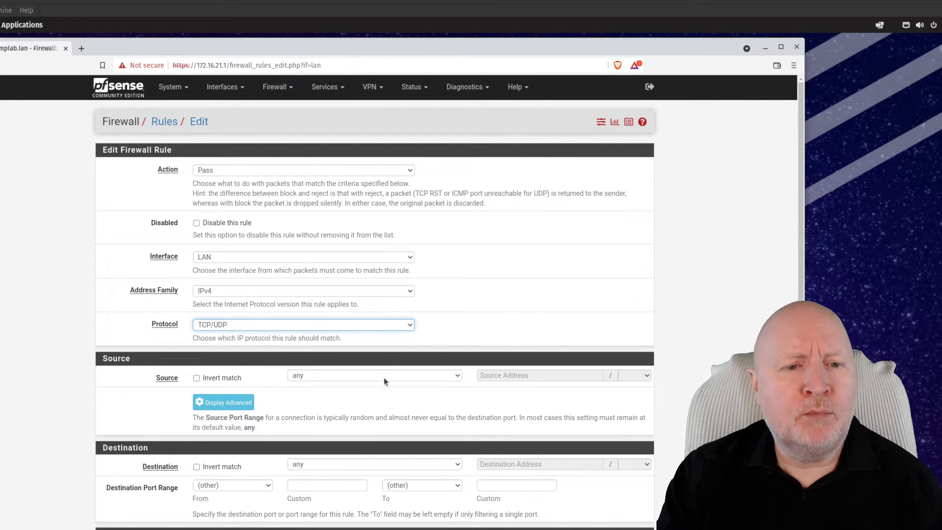
# Step: Set the pass rule's source to the network 172.16.21.0/24
pyautogui.click(358, 376)
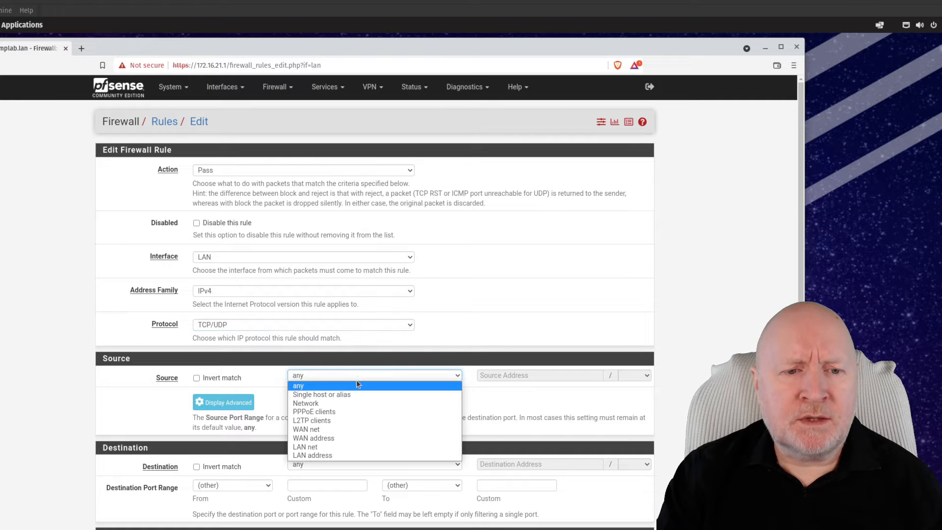
pyautogui.click(351, 403)
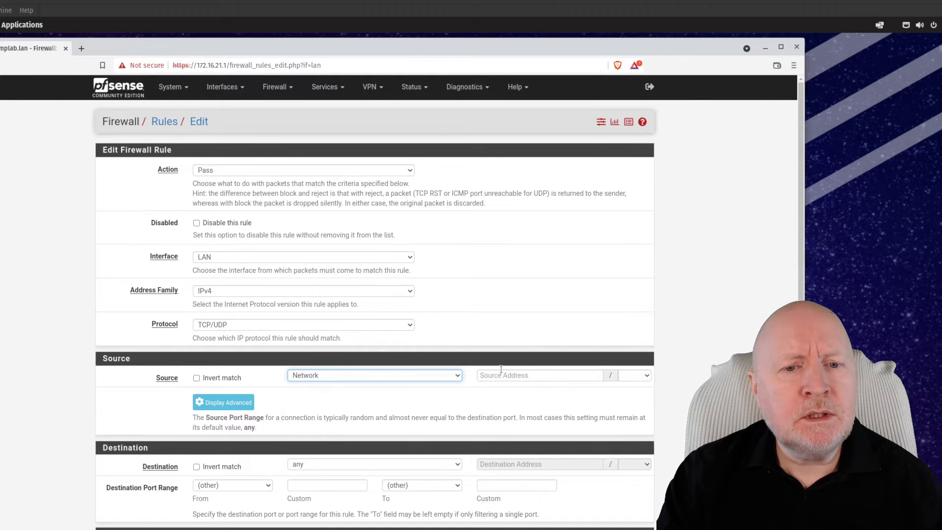
pyautogui.click(523, 379)
pyautogui.write('172')
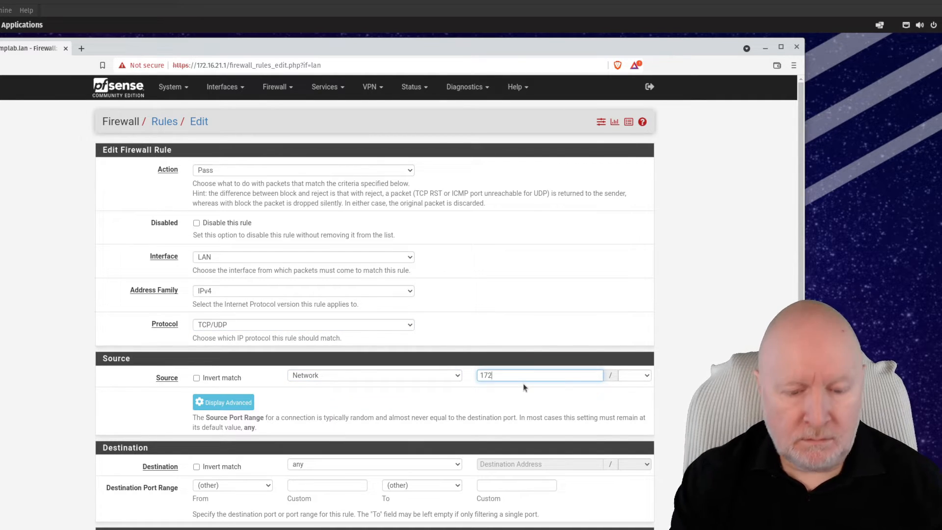
pyautogui.write('.16.21.0')
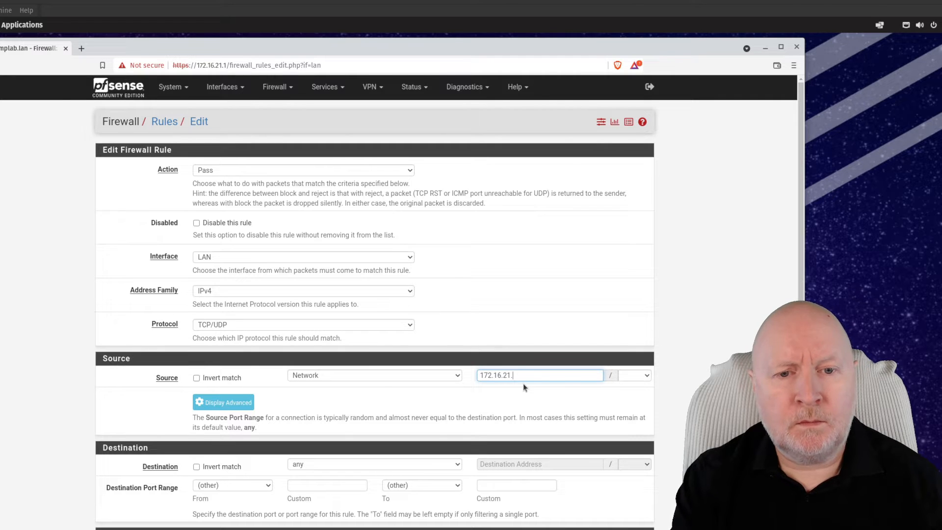
pyautogui.click(645, 377)
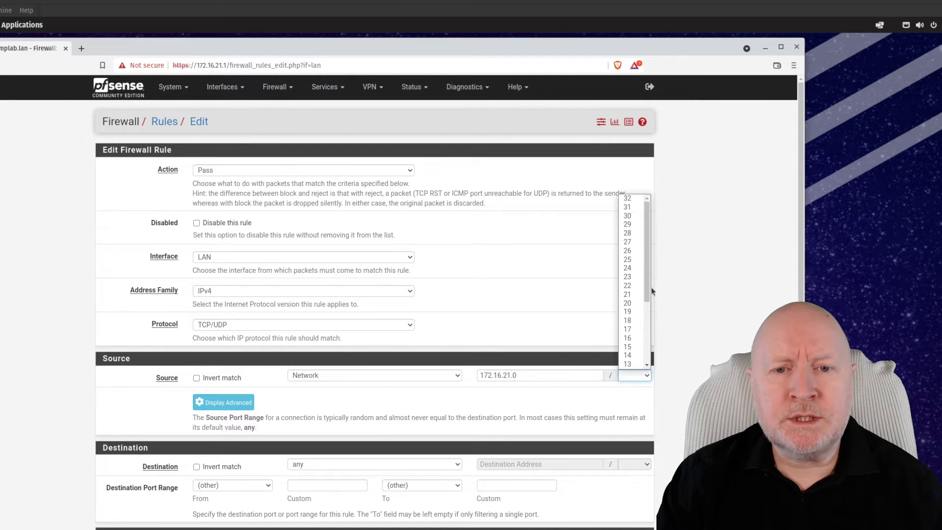
pyautogui.click(626, 271)
pyautogui.click(683, 312)
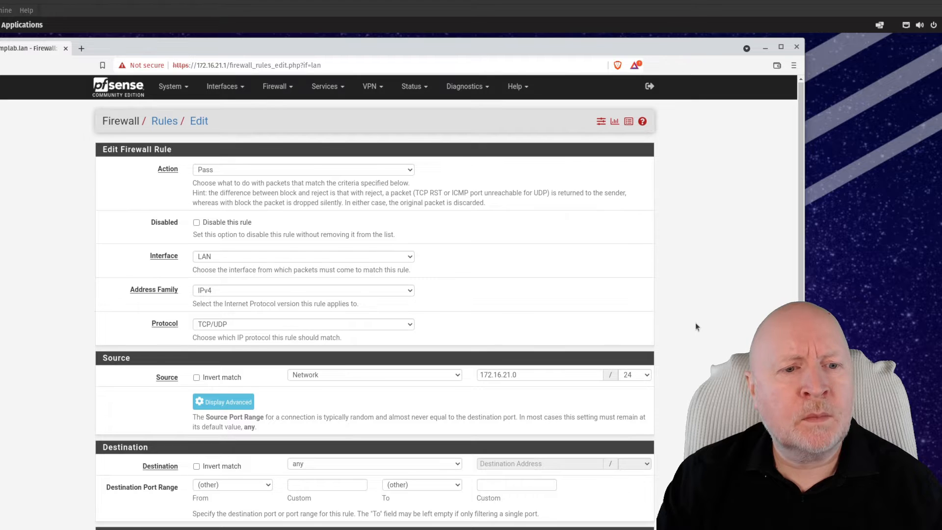
pyautogui.scroll(-1, 695, 324)
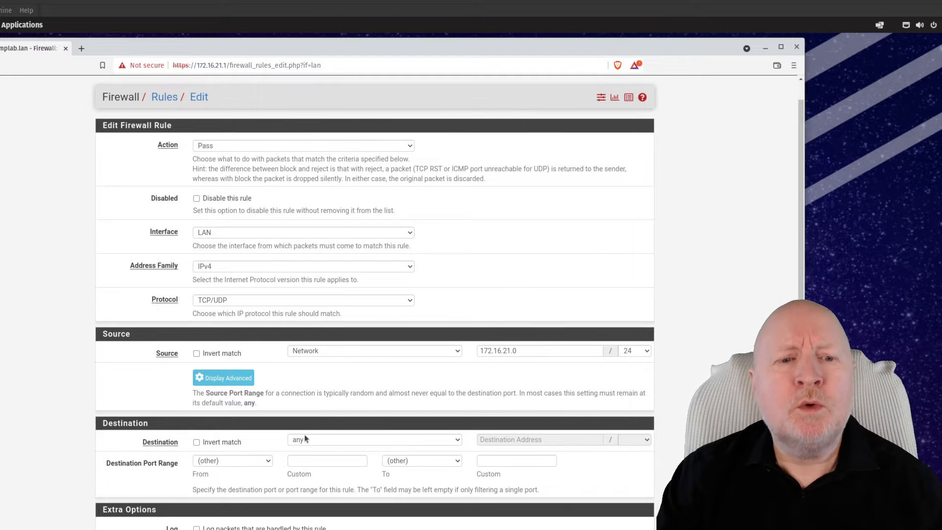
# Step: Set the pass rule's destination port to 443 with the destination left at any
pyautogui.scroll(-1, 297, 438)
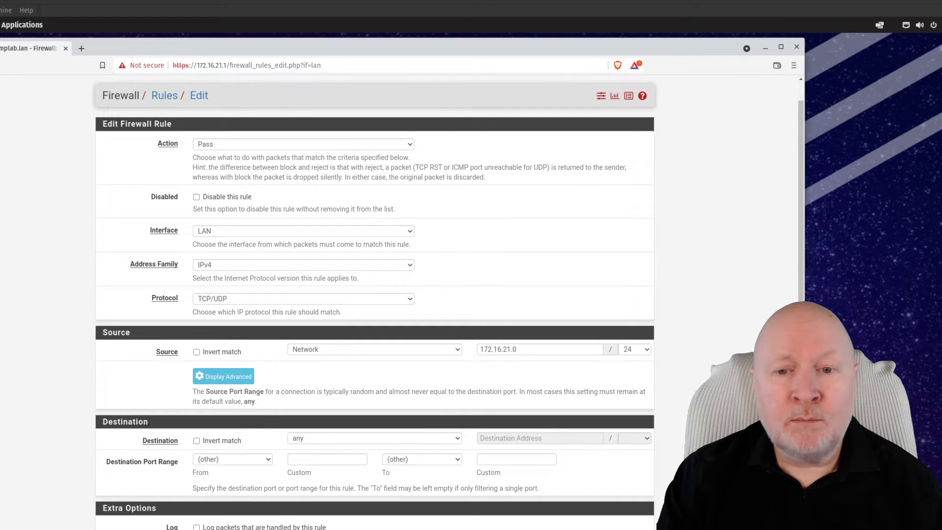
pyautogui.scroll(-2, 448, 303)
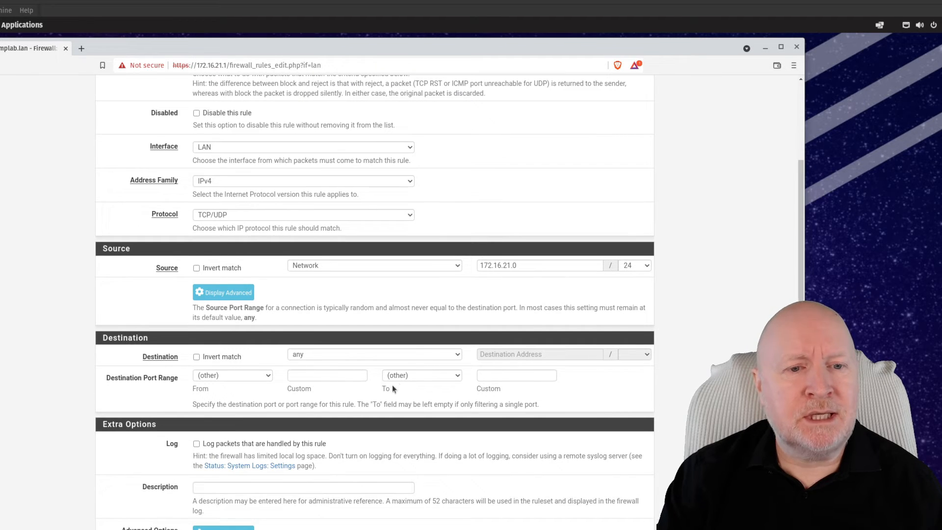
pyautogui.click(348, 376)
pyautogui.write('443')
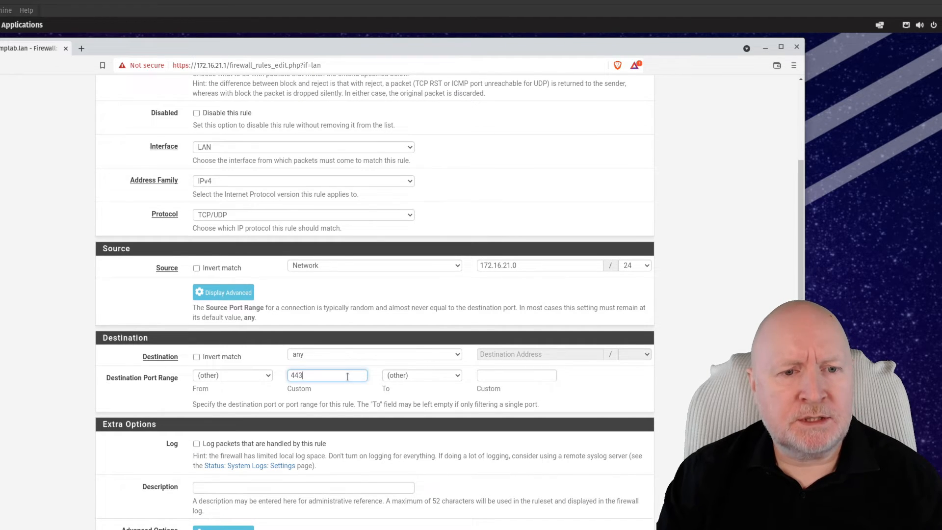
pyautogui.click(254, 376)
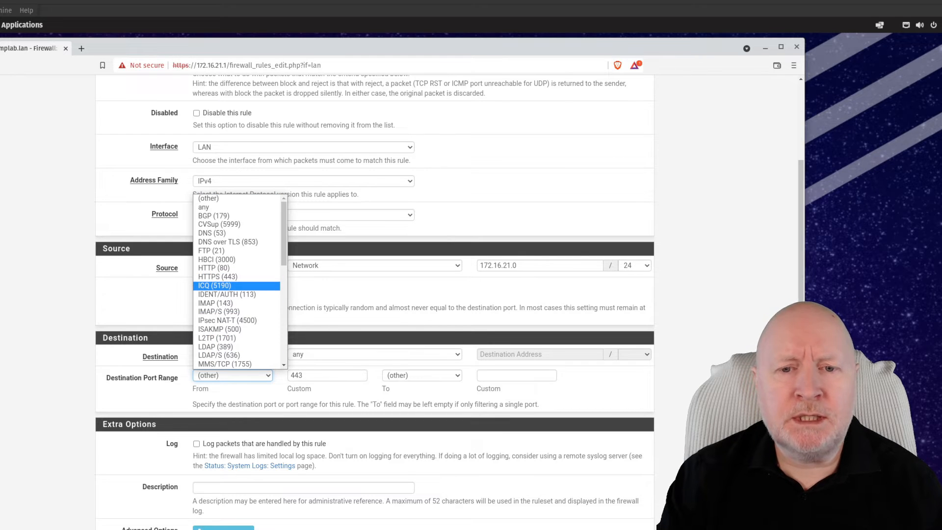
pyautogui.click(685, 399)
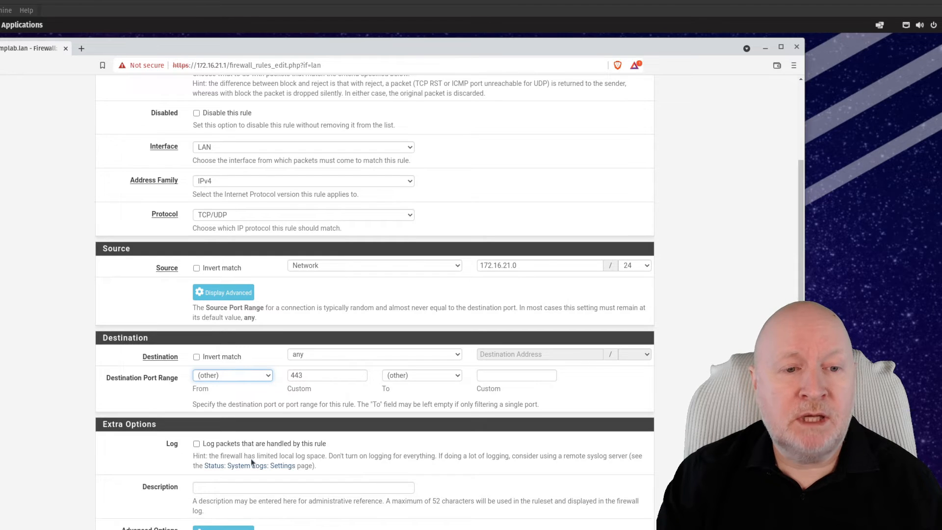
# Step: Enter "Allow Encrypted Web access" as the pass rule's description
pyautogui.click(230, 488)
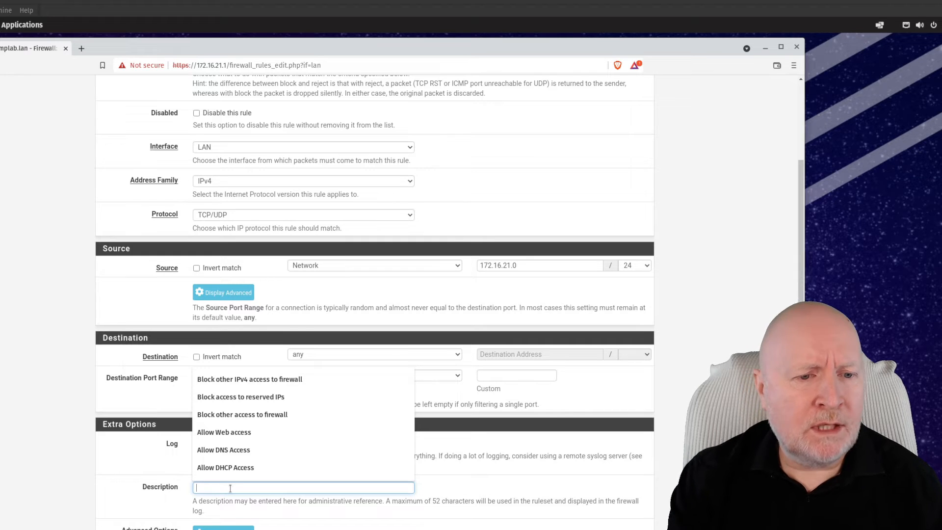
pyautogui.click(237, 433)
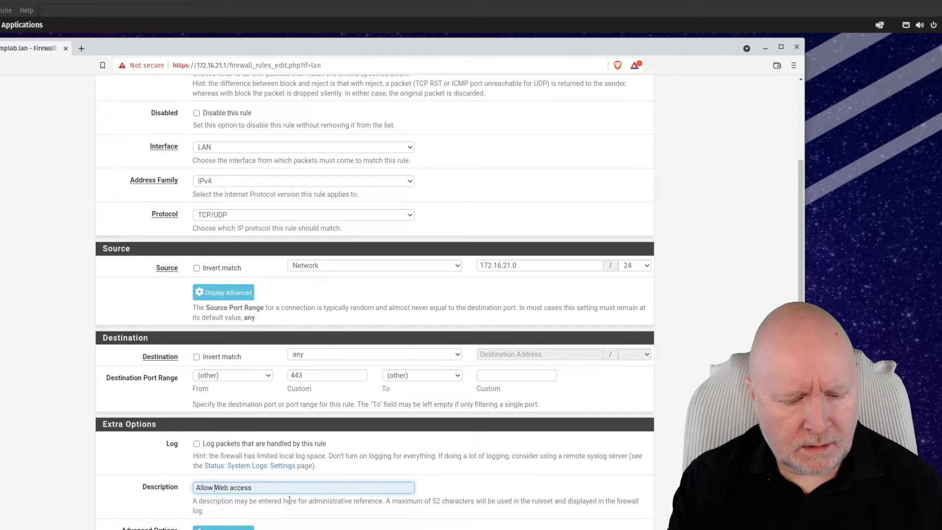
pyautogui.press('BackSpace')
pyautogui.write('Encrypted')
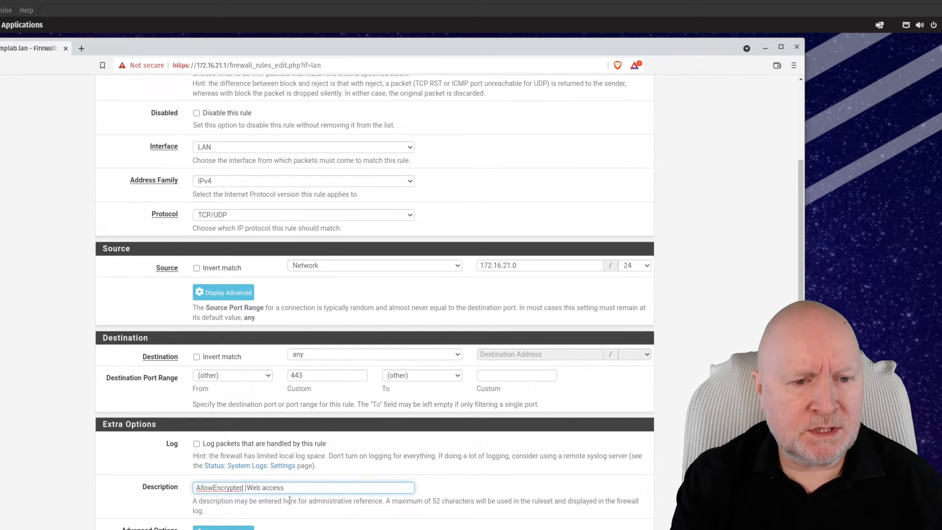
pyautogui.press('Left')
pyautogui.press('Left')
pyautogui.press('Left')
pyautogui.press('Left')
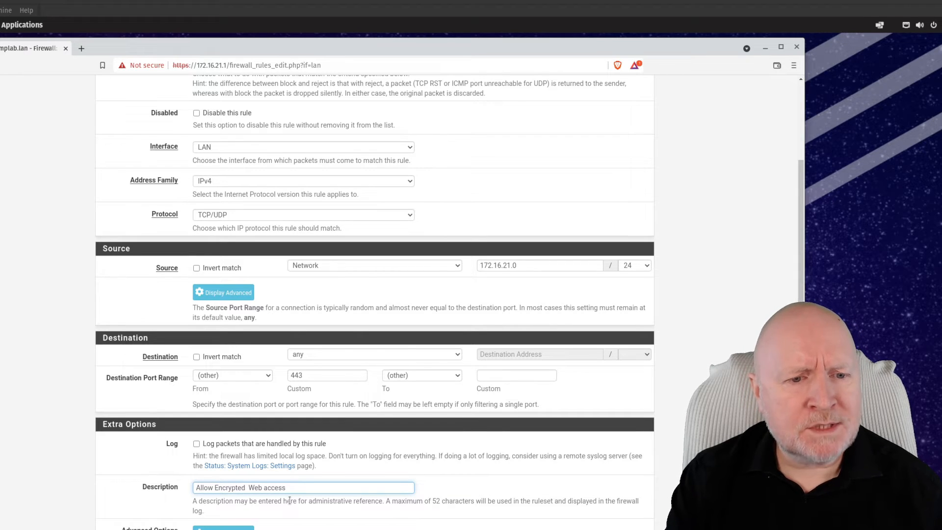
pyautogui.press('BackSpace')
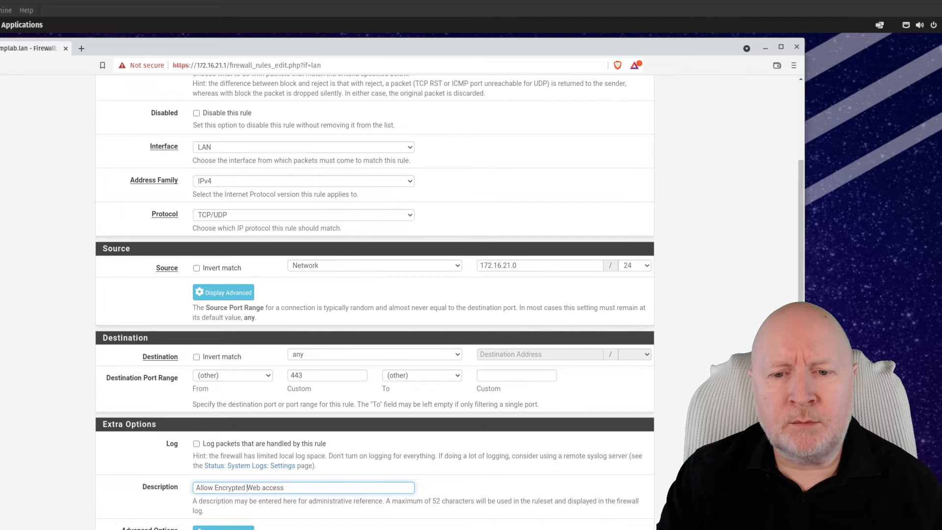
pyautogui.scroll(-2, 294, 490)
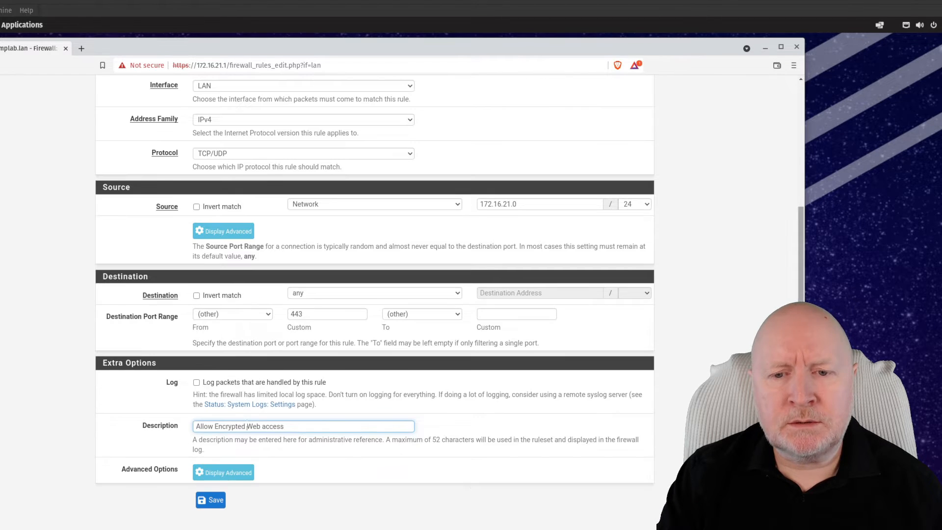
# Step: Save the rule, move it directly under the "Allow Internet access" separator and save the rule order
pyautogui.click(219, 500)
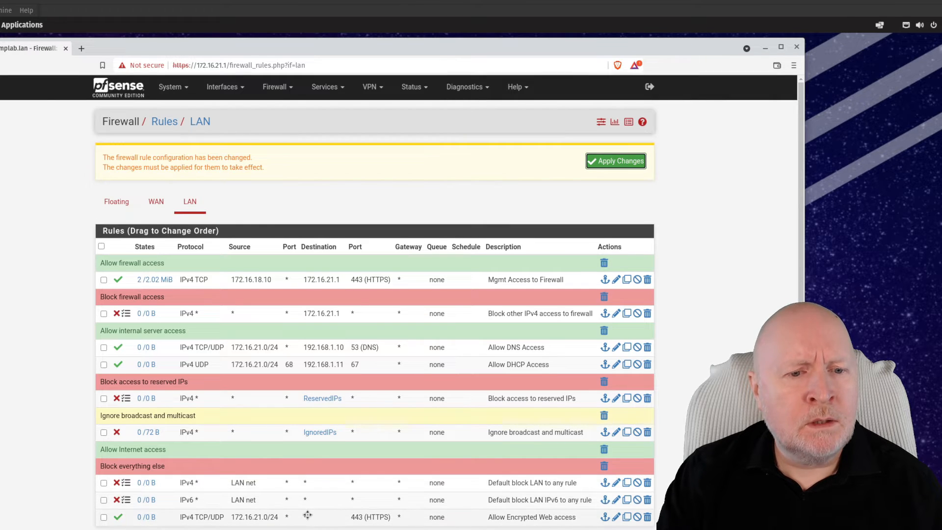
pyautogui.moveTo(306, 514); pyautogui.dragTo(339, 447)
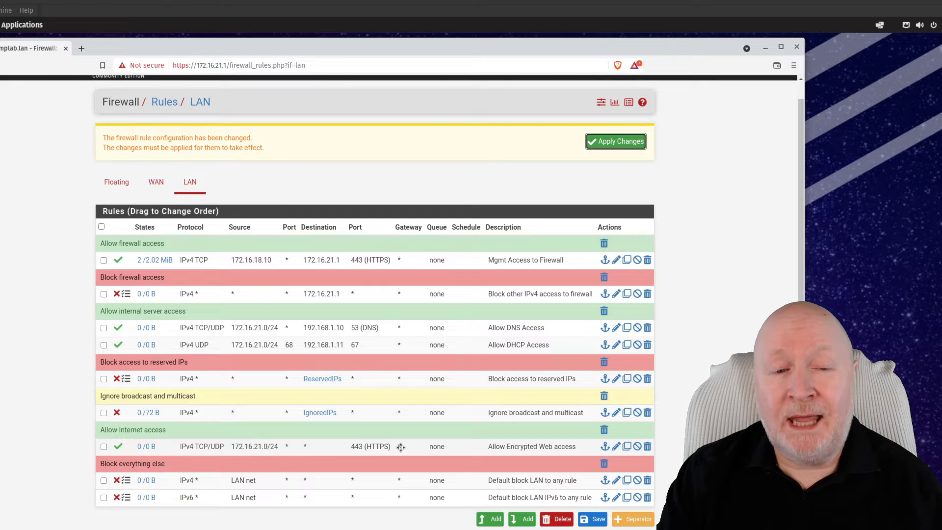
pyautogui.click(601, 523)
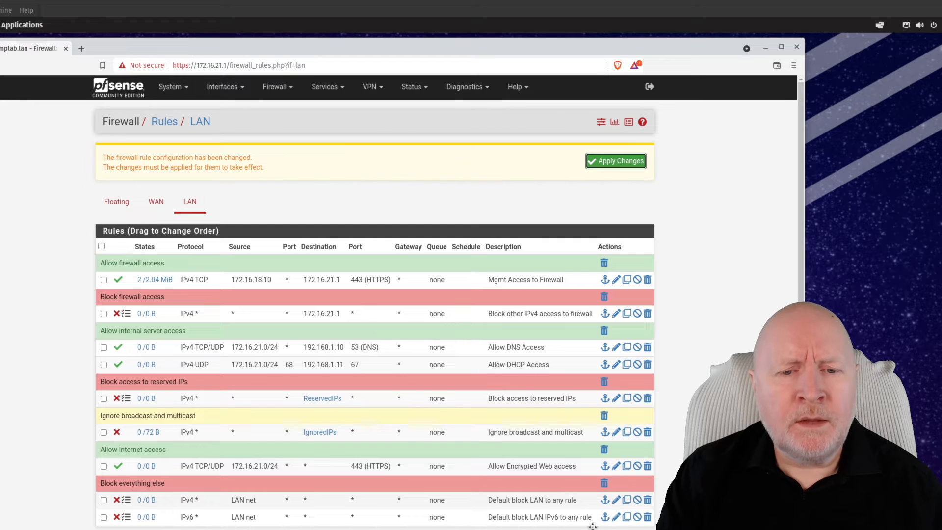
# Step: Add another LAN pass rule at the end of the list with the source network 172.16.21.0/24
pyautogui.click(523, 529)
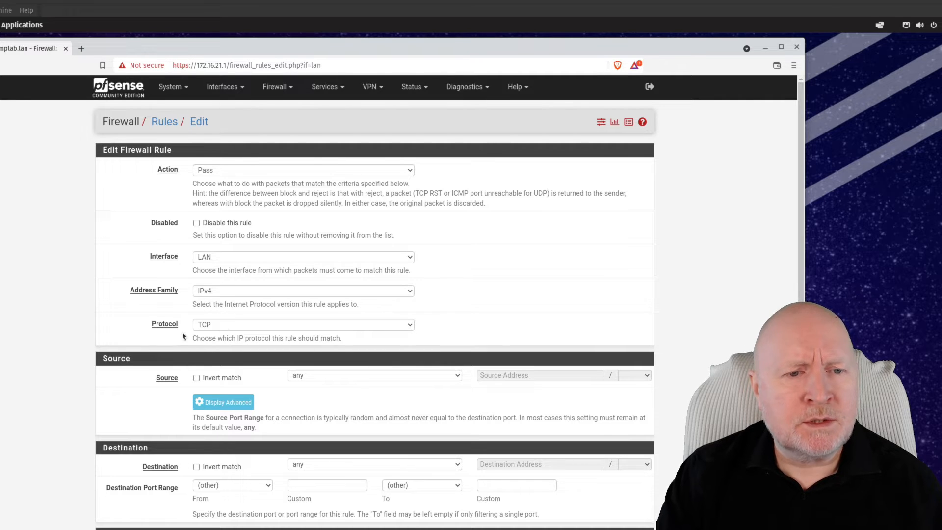
pyautogui.click(299, 375)
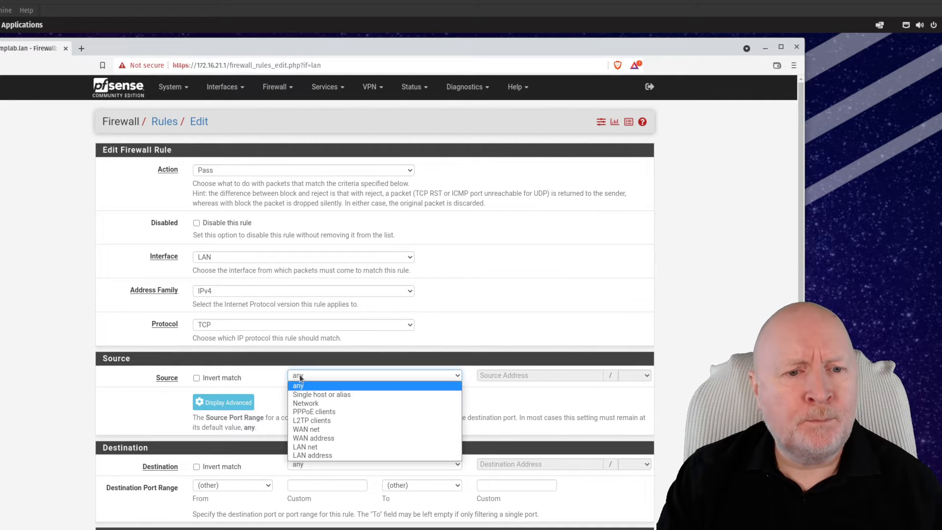
pyautogui.click(301, 404)
pyautogui.click(495, 374)
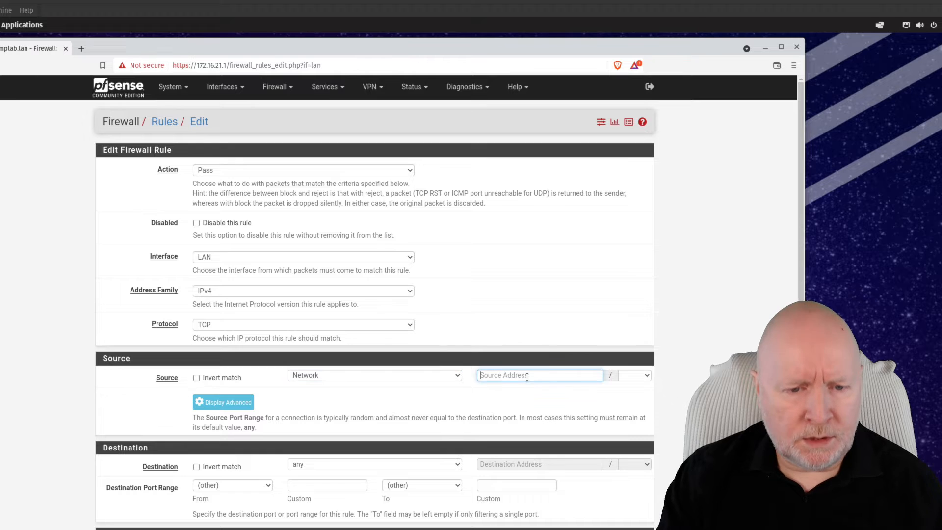
pyautogui.write('172.')
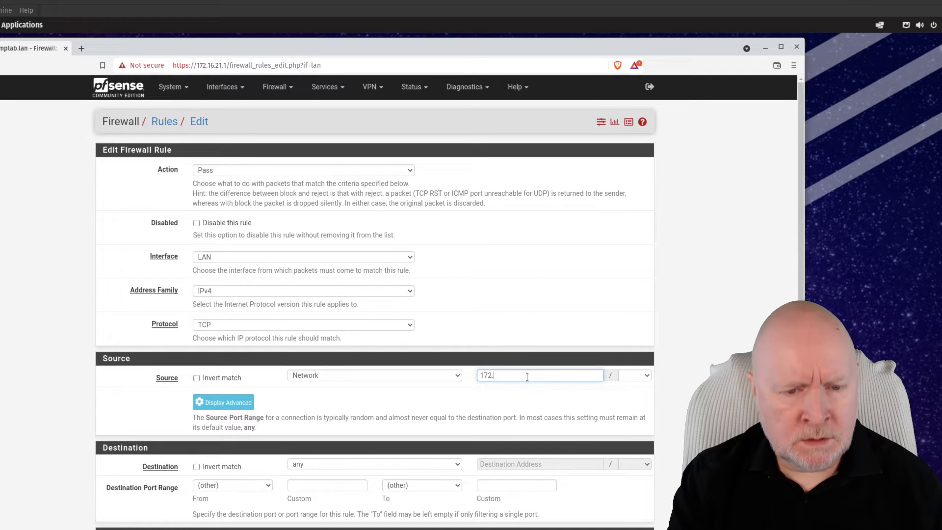
pyautogui.write('16.21.0')
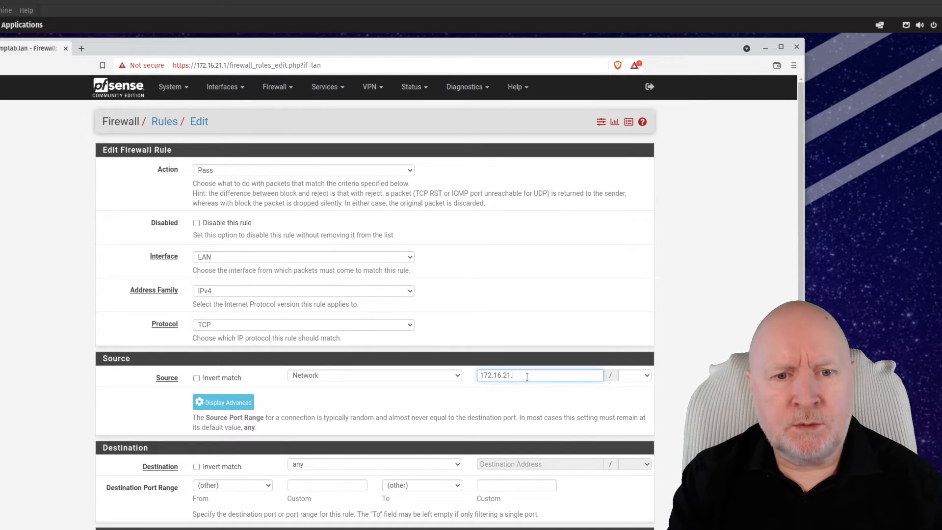
pyautogui.click(630, 376)
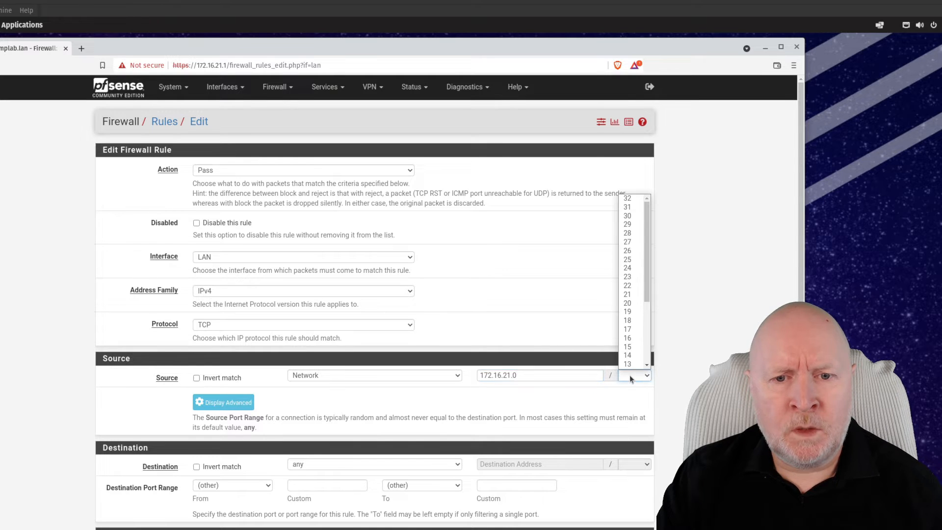
pyautogui.click(627, 269)
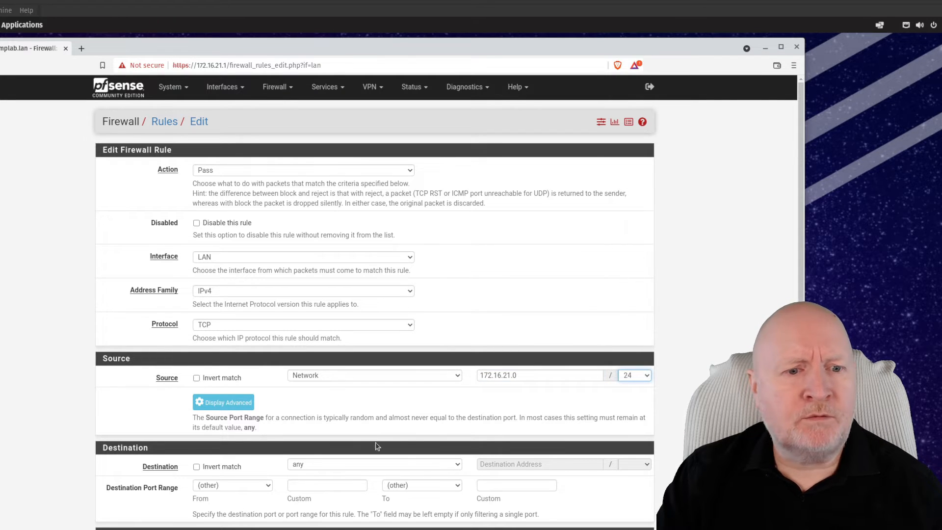
# Step: Set the new TCP pass rule's destination port to 80
pyautogui.click(344, 486)
pyautogui.write('80')
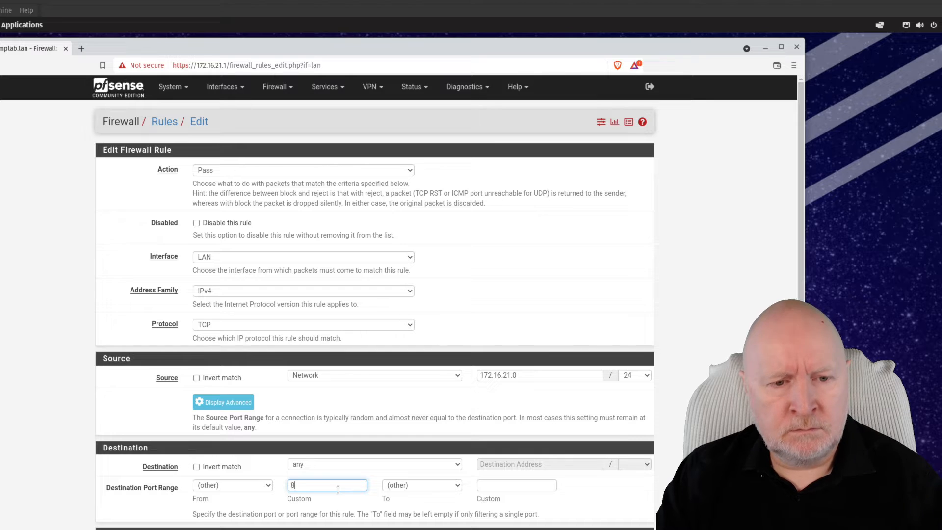
pyautogui.click(258, 486)
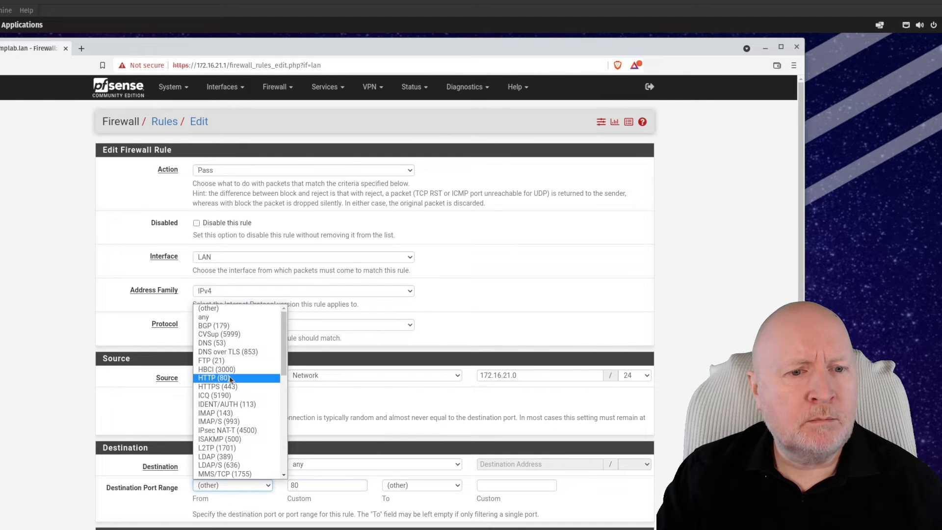
pyautogui.click(689, 352)
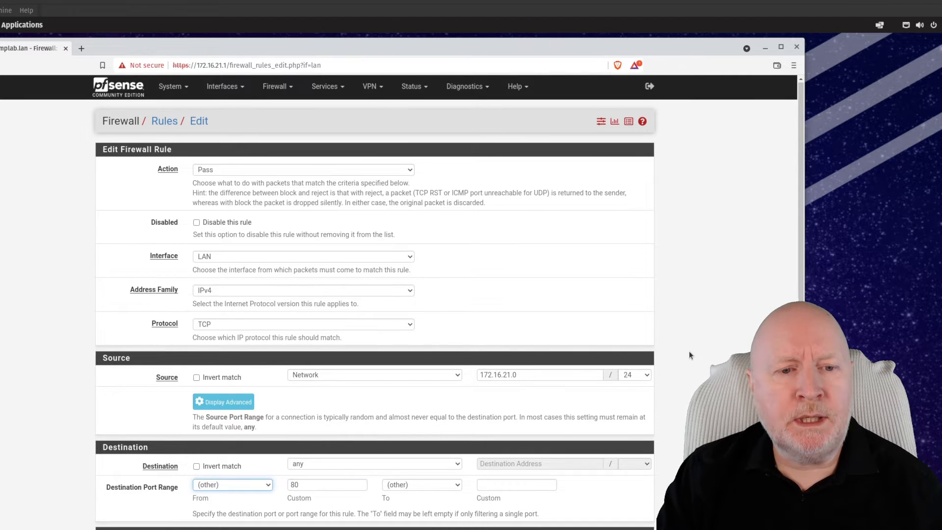
# Step: Describe the port 80 rule as "Allow Web access" and save it
pyautogui.scroll(-1, 689, 351)
pyautogui.scroll(-1, 683, 367)
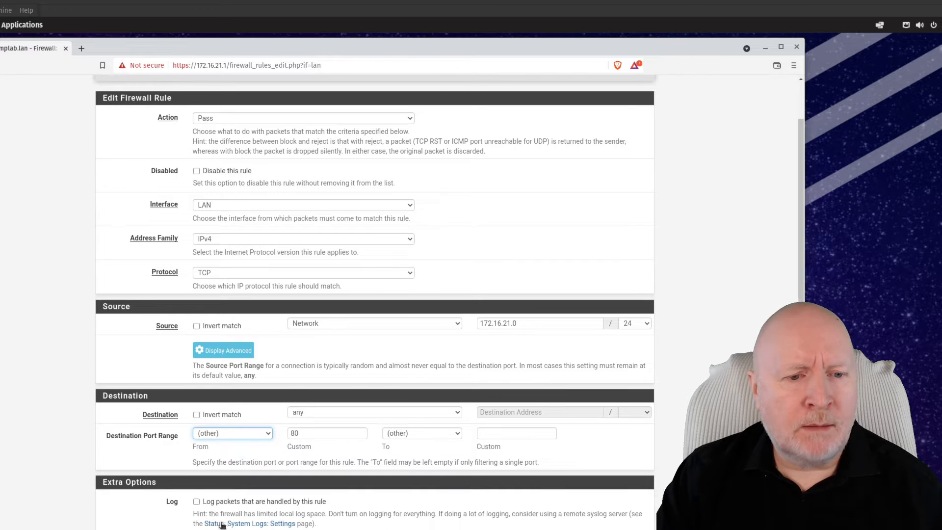
pyautogui.scroll(-2, 308, 480)
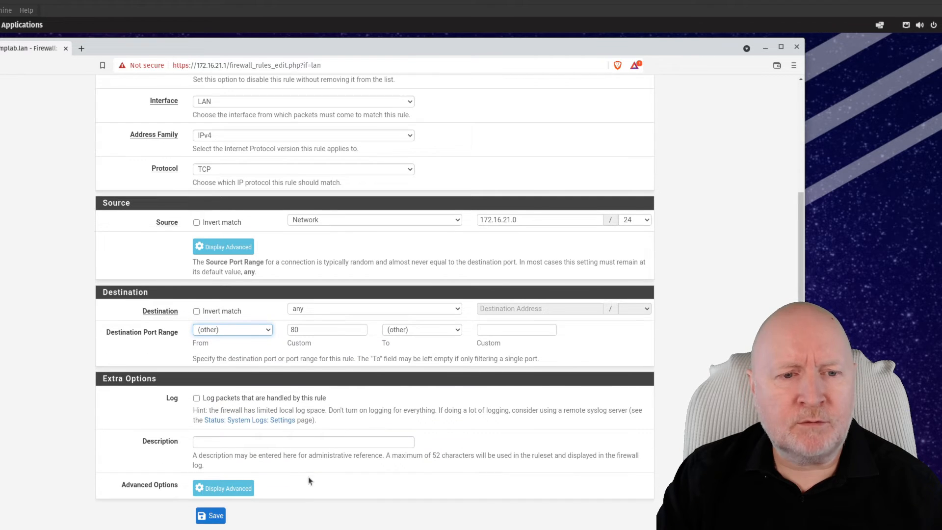
pyautogui.click(271, 443)
pyautogui.click(286, 385)
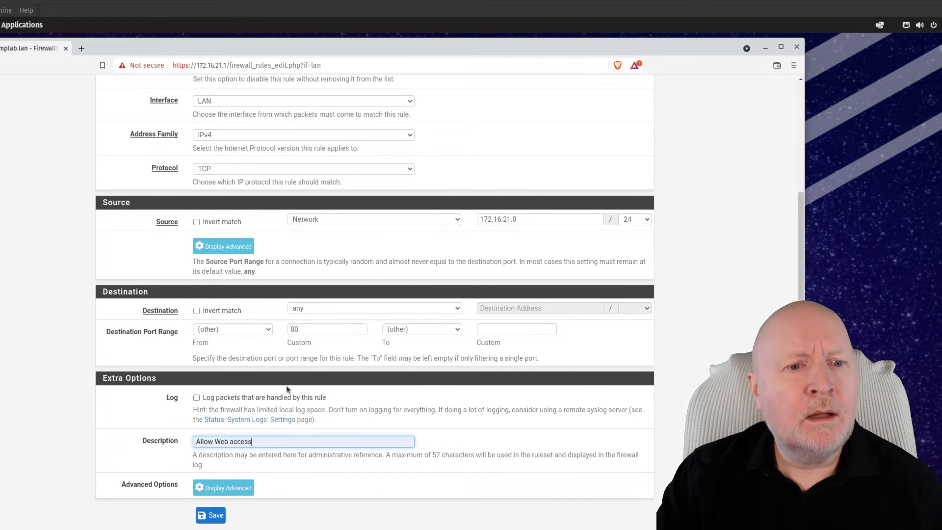
pyautogui.click(216, 516)
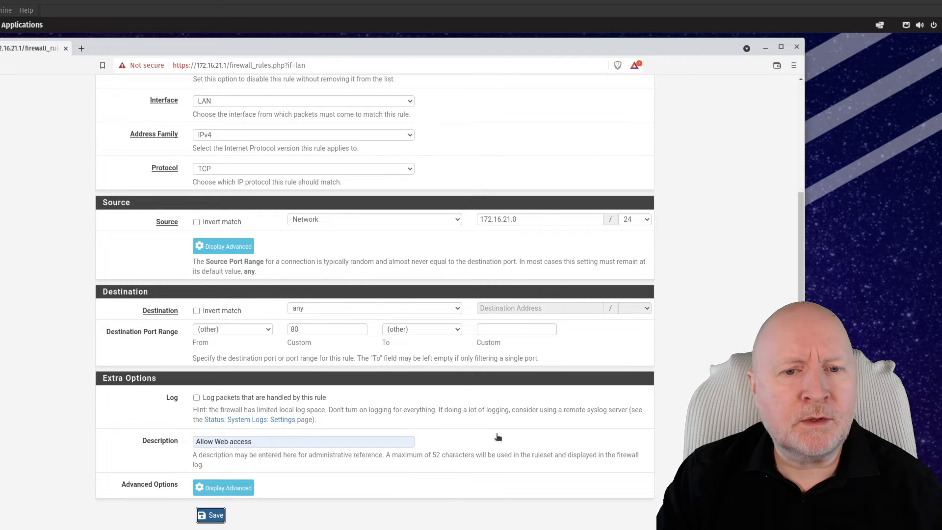
# Step: Move the "Allow Web access" rule directly below "Allow Encrypted Web access", save the order and apply the changes
pyautogui.scroll(-1, 498, 454)
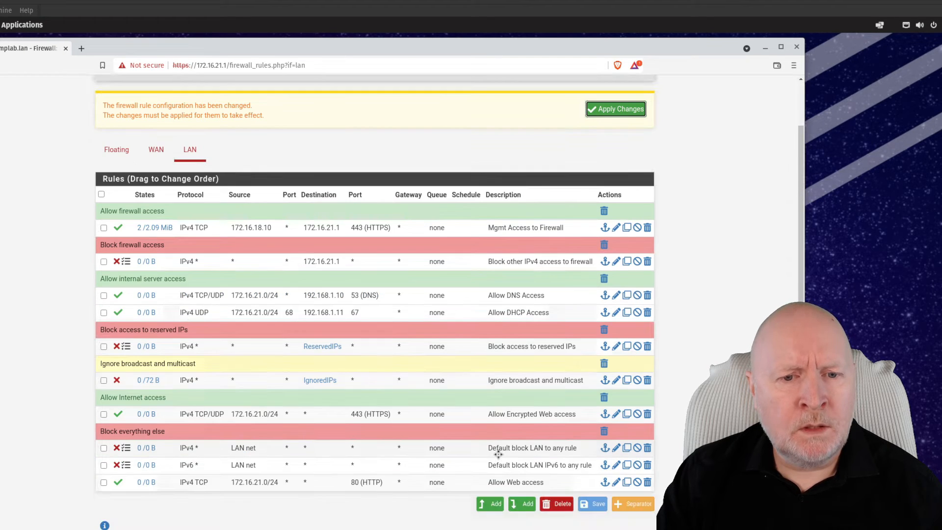
pyautogui.moveTo(353, 481); pyautogui.dragTo(361, 423)
pyautogui.click(596, 504)
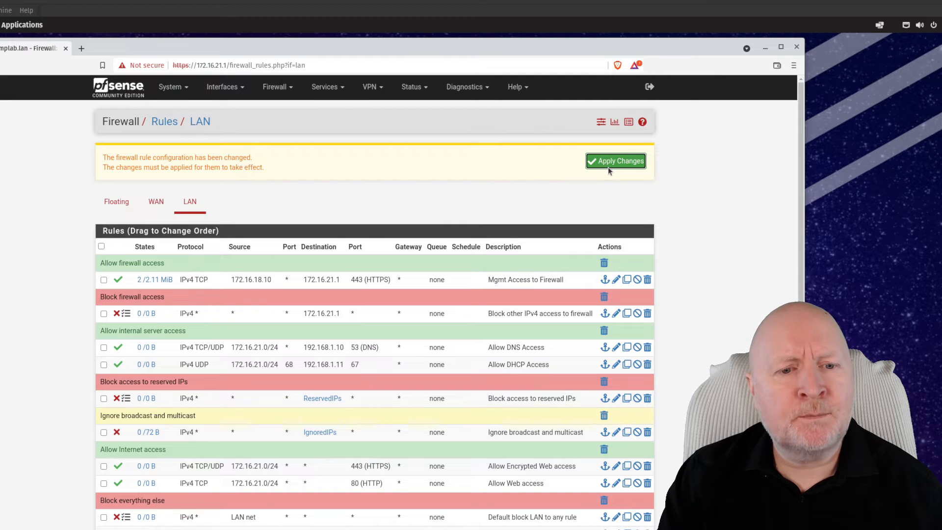
pyautogui.click(608, 167)
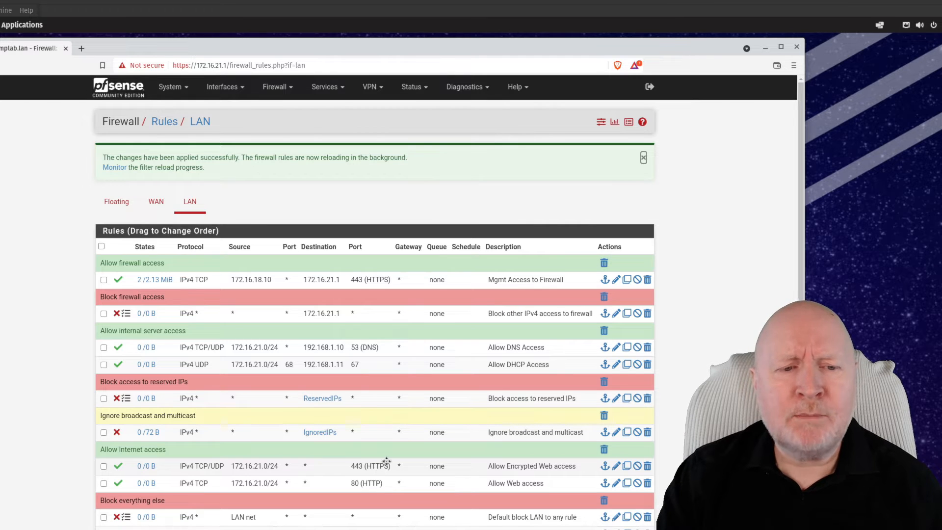
# Step: Open the IPv4 "Default block LAN to any rule" for editing and set its source to any
pyautogui.scroll(-2, 386, 461)
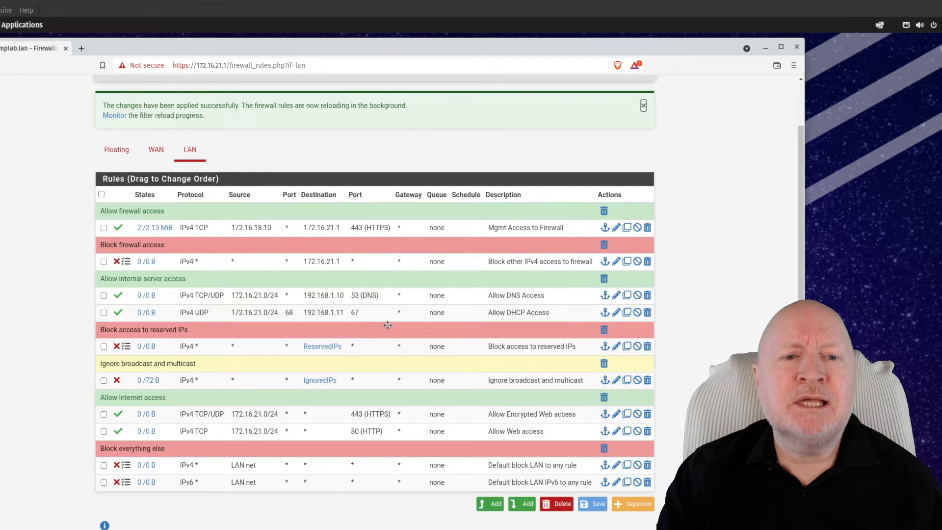
pyautogui.moveTo(329, 379)
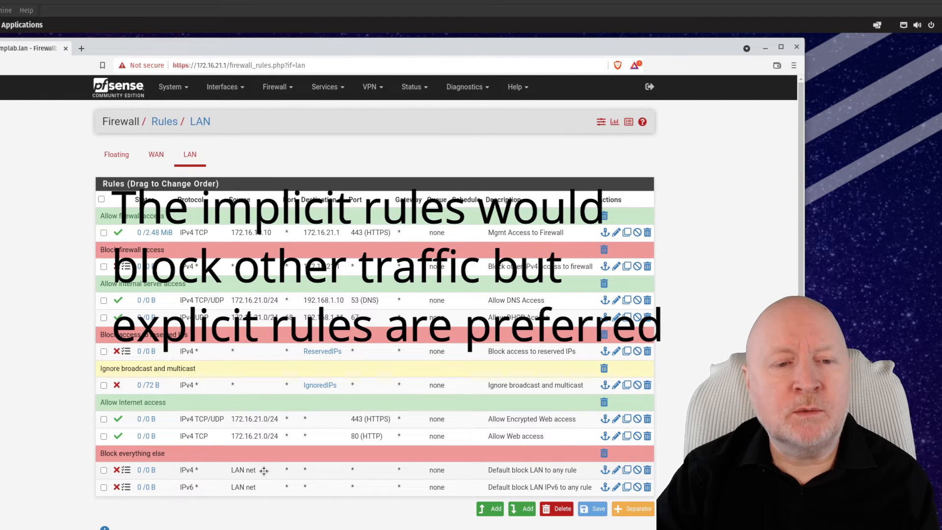
pyautogui.click(615, 470)
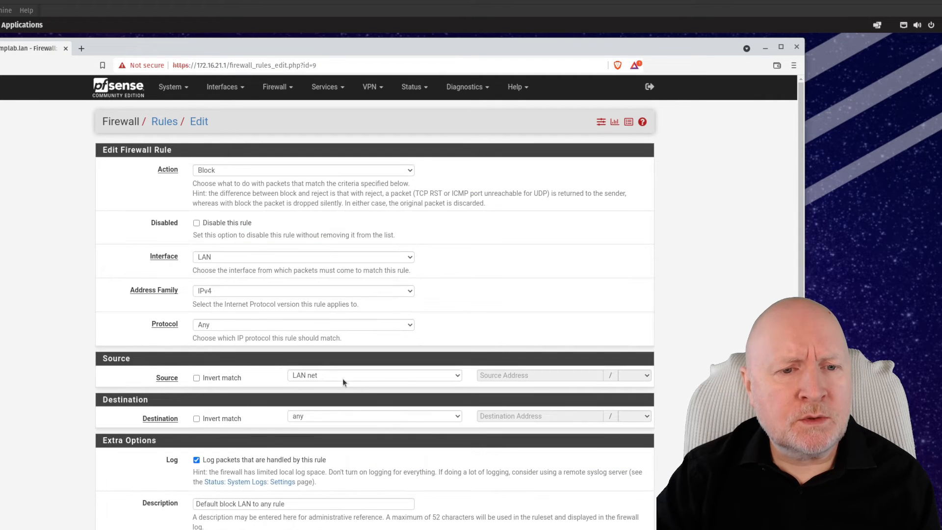
pyautogui.click(342, 378)
pyautogui.click(330, 385)
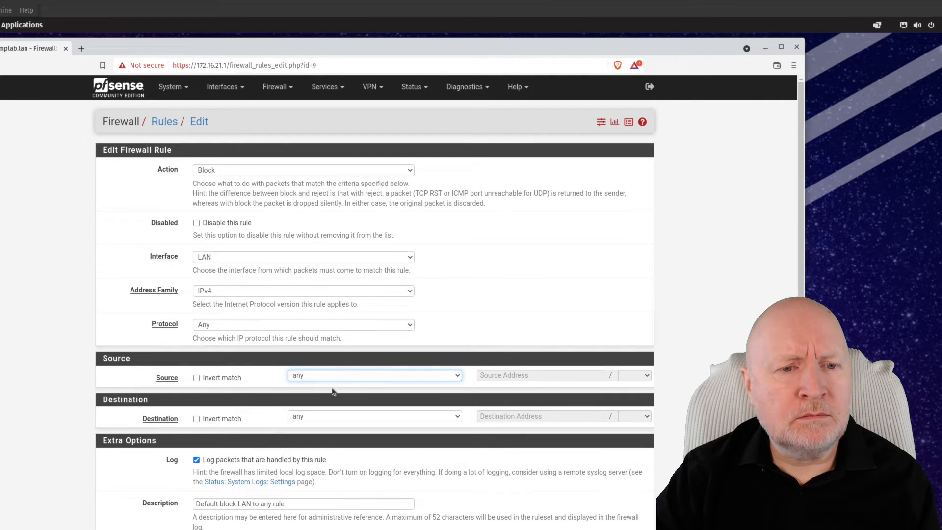
# Step: Save the edited IPv4 "Default block LAN to any rule"
pyautogui.scroll(-5, 496, 471)
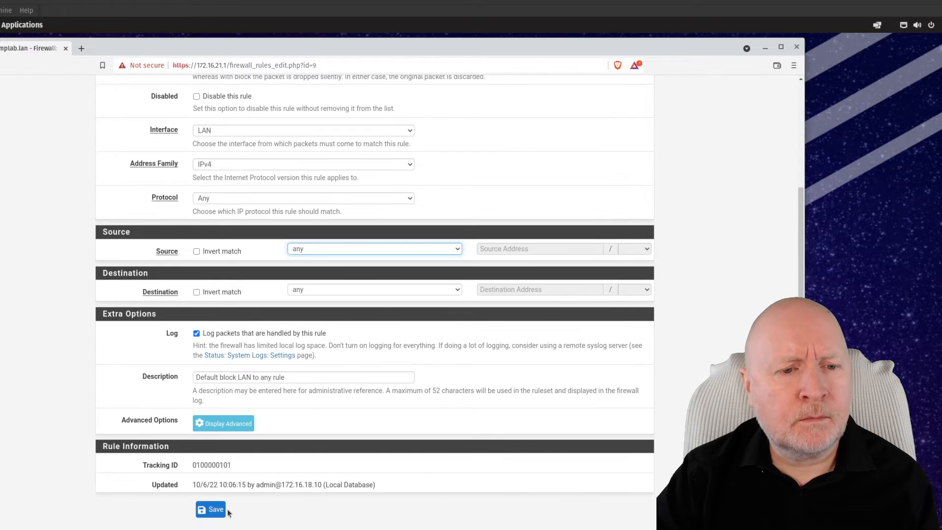
pyautogui.scroll(-1, 420, 449)
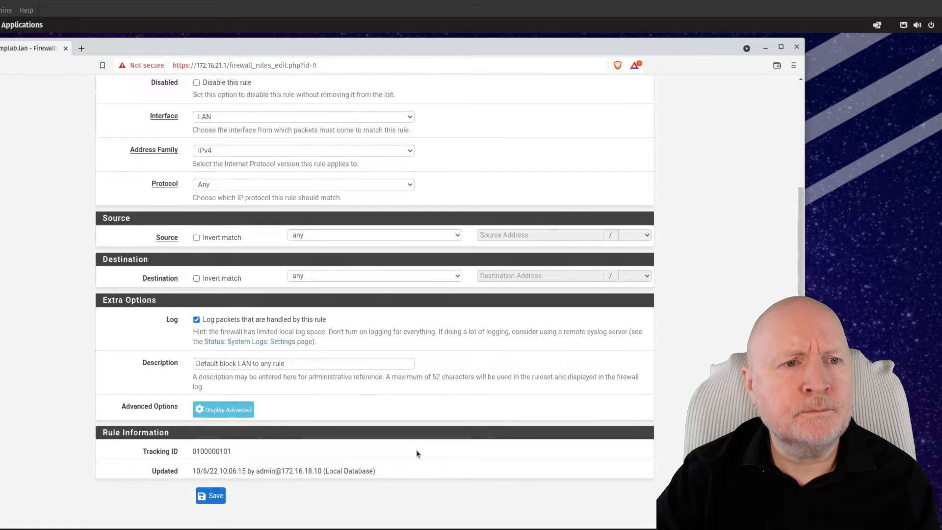
pyautogui.click(219, 496)
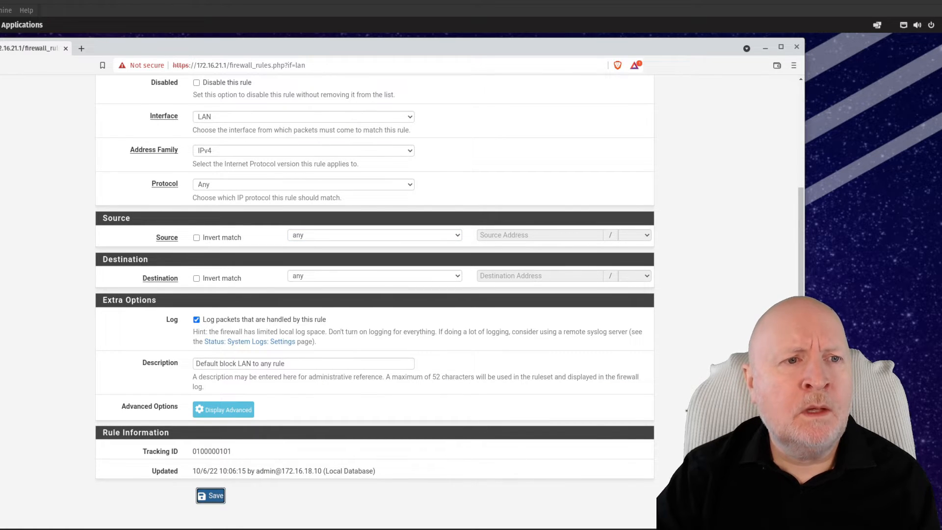
# Step: Set the source of the "Default block LAN IPv6 to any rule" to any, save the rule and apply the changes
pyautogui.scroll(-1, 616, 489)
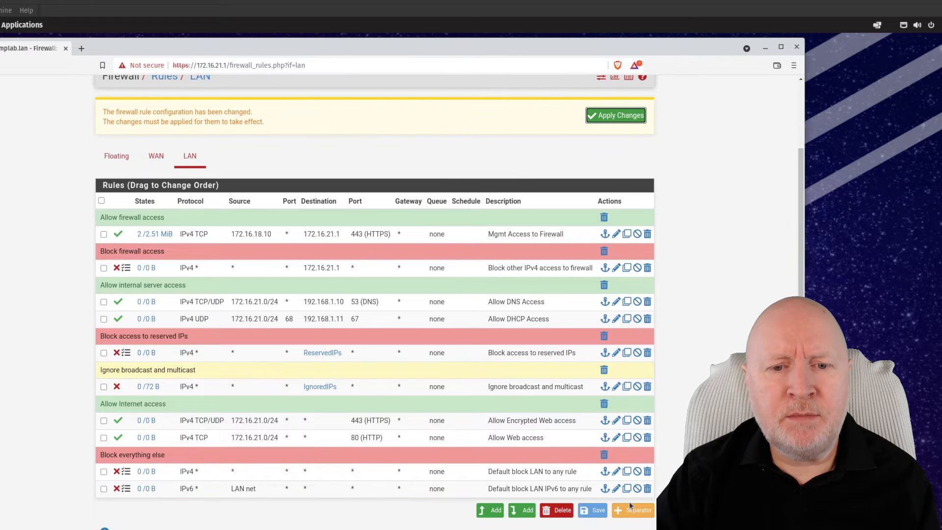
pyautogui.scroll(-1, 615, 489)
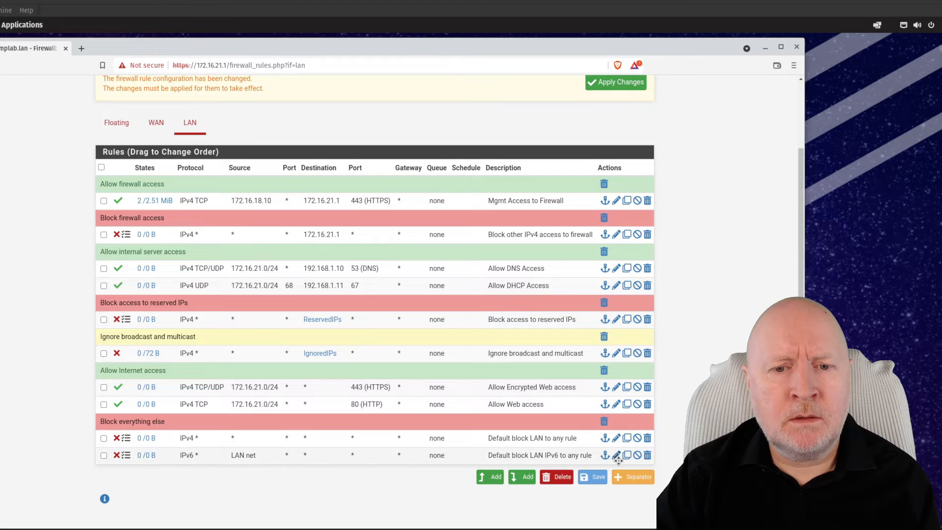
pyautogui.click(616, 455)
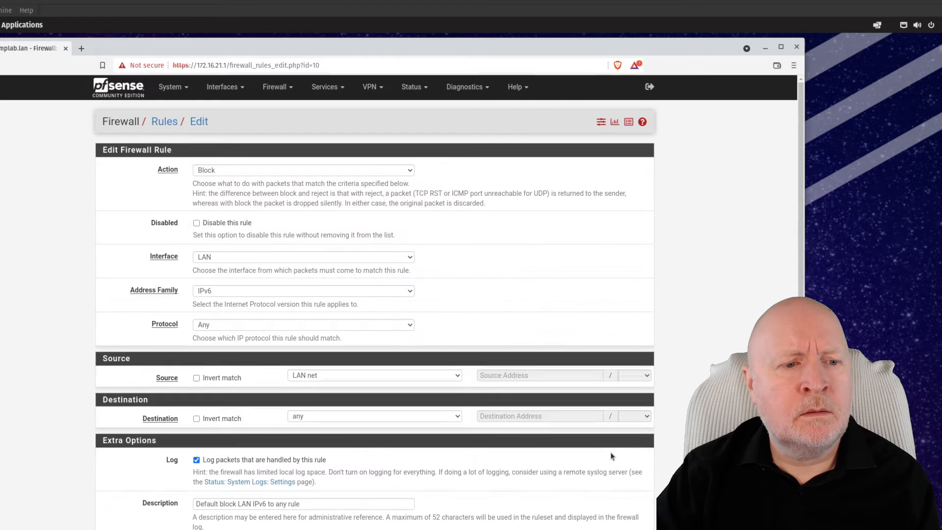
pyautogui.click(319, 377)
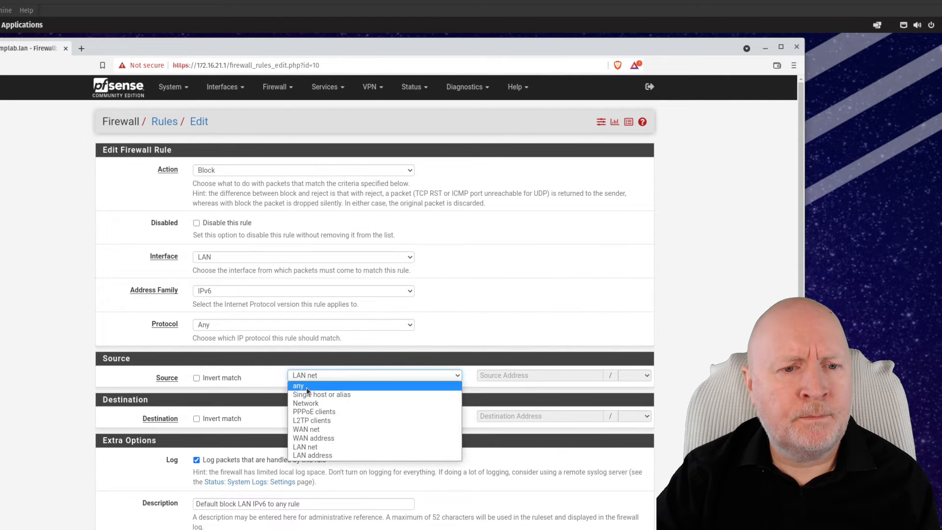
pyautogui.click(307, 387)
pyautogui.scroll(-3, 266, 510)
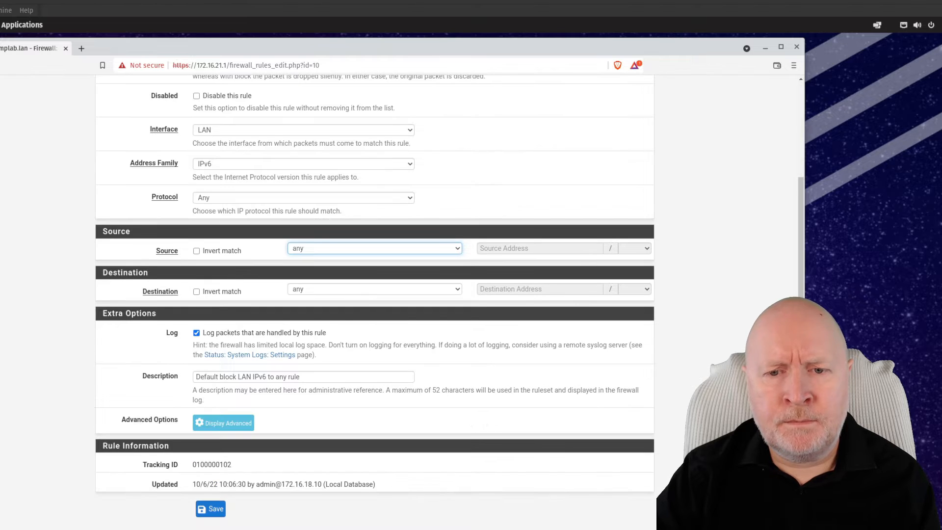
pyautogui.scroll(-1, 376, 406)
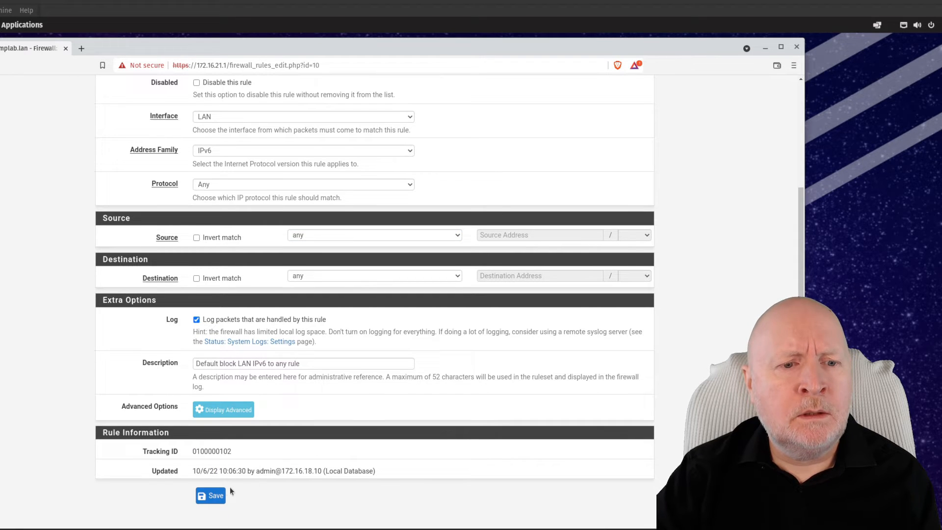
pyautogui.click(212, 495)
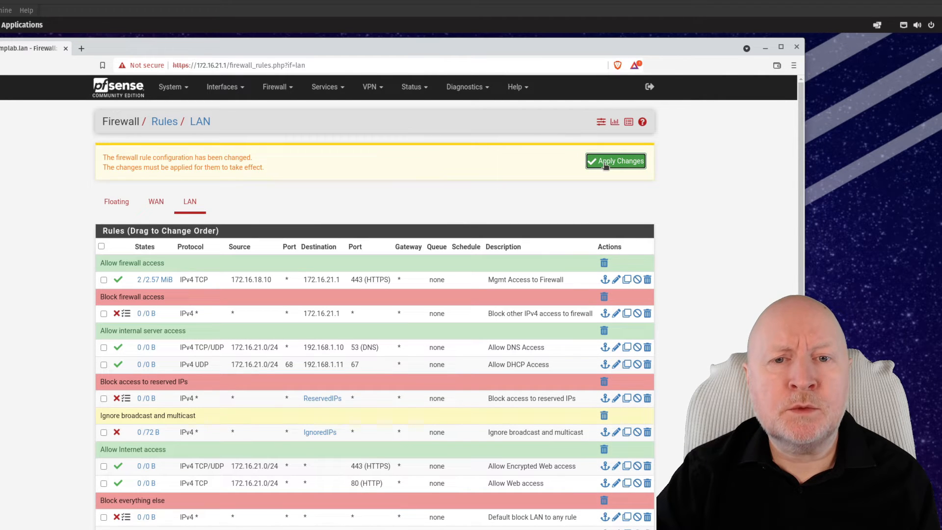
pyautogui.click(602, 161)
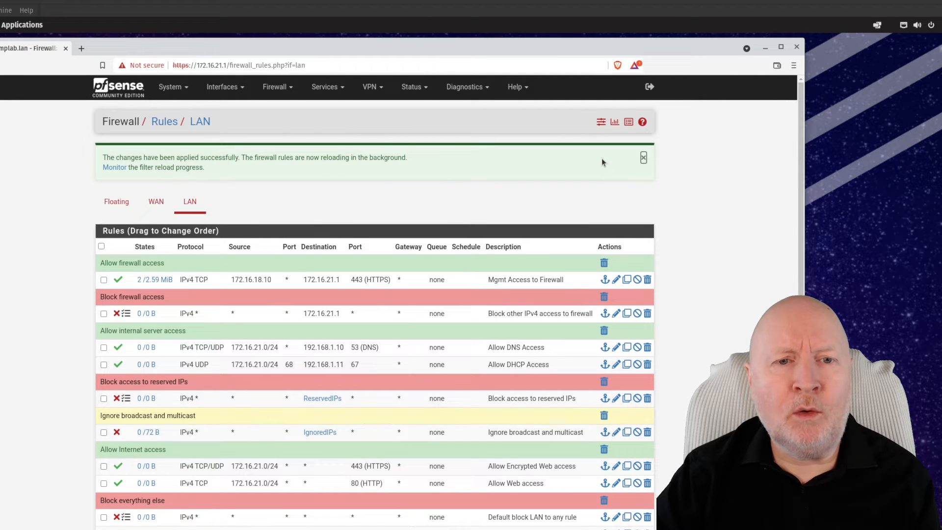
pyautogui.click(650, 156)
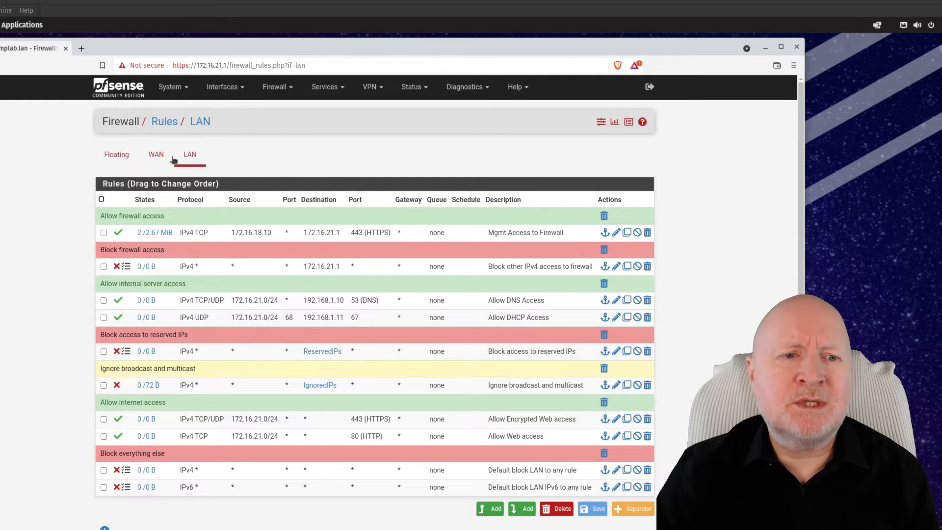
# Step: Add a red separator labelled "Block access from Internet" to the WAN rules and save the rule list
pyautogui.click(156, 155)
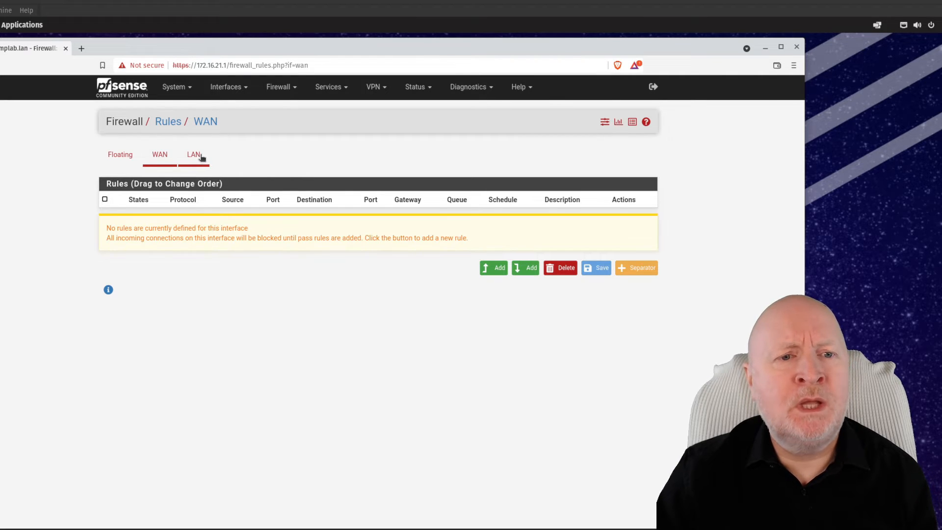
pyautogui.click(641, 269)
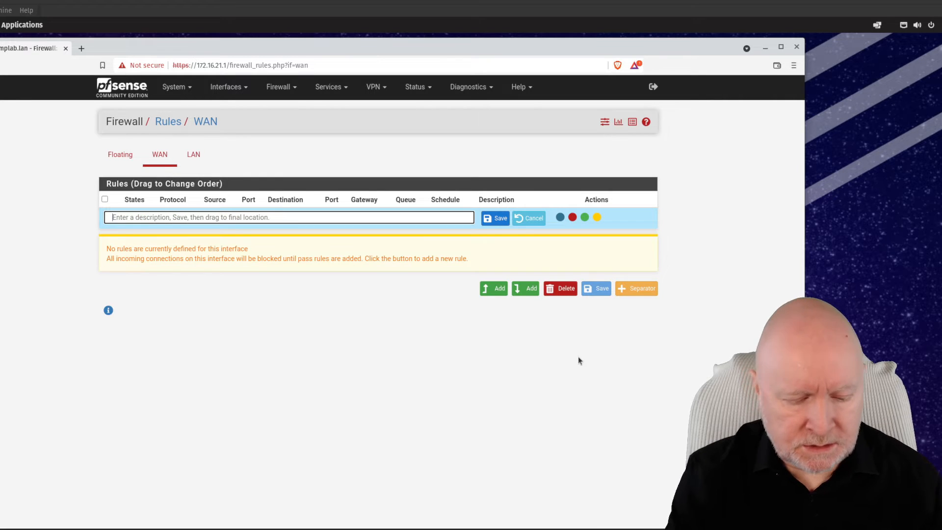
pyautogui.write('B')
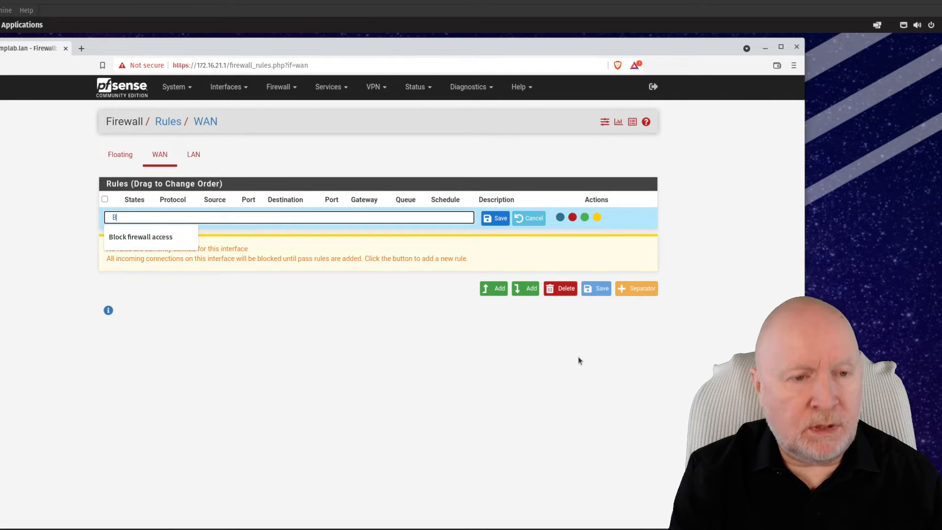
pyautogui.write('lock')
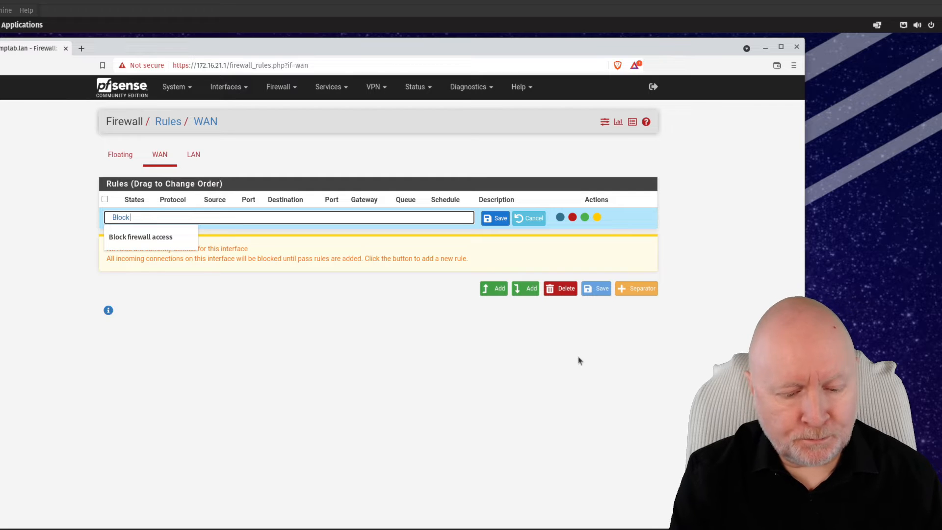
pyautogui.write(' acce')
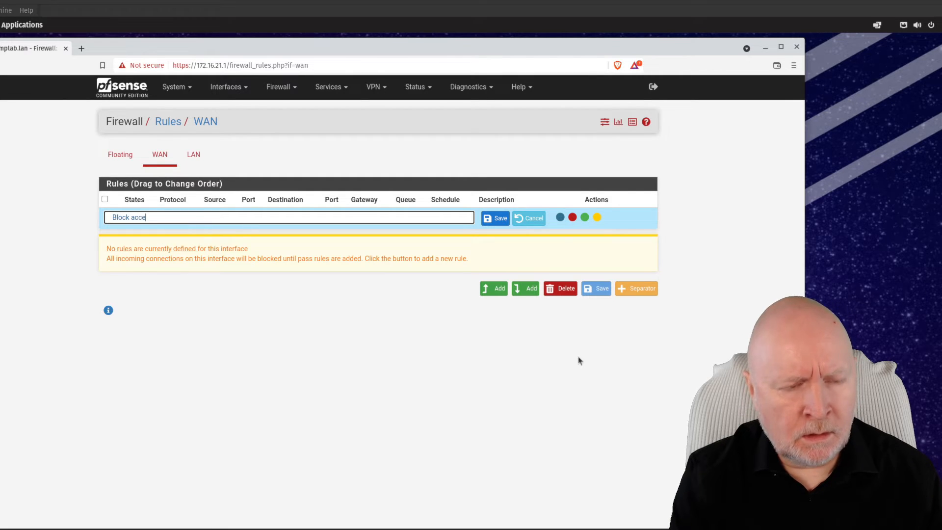
pyautogui.write('ss from Internet')
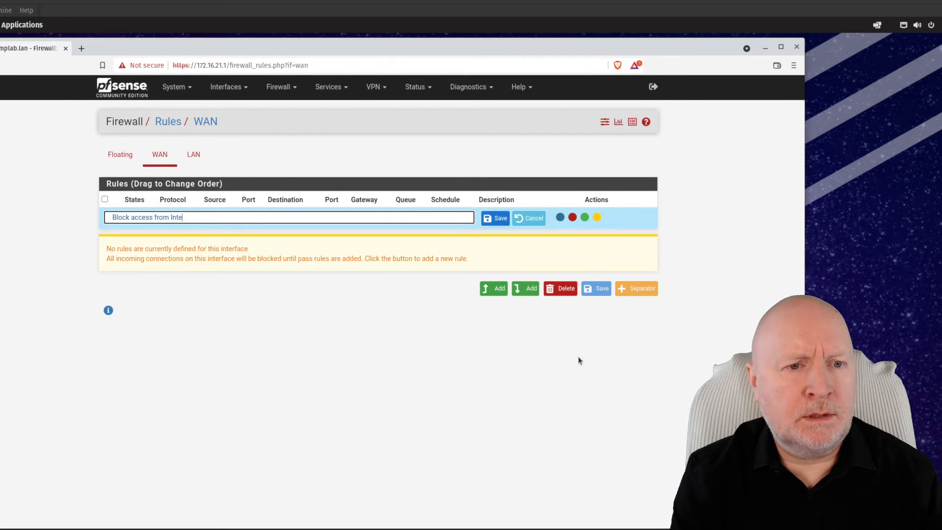
pyautogui.click(572, 217)
pyautogui.click(495, 218)
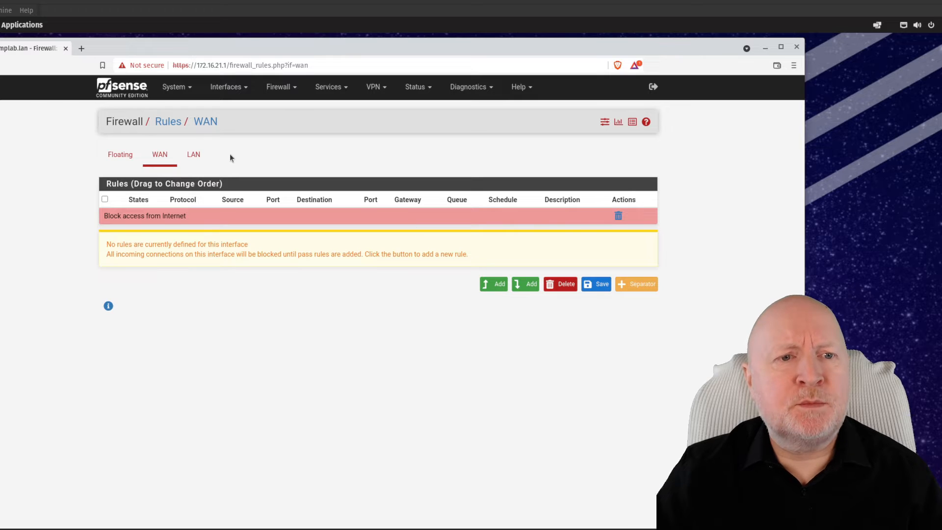
pyautogui.click(196, 156)
pyautogui.click(425, 124)
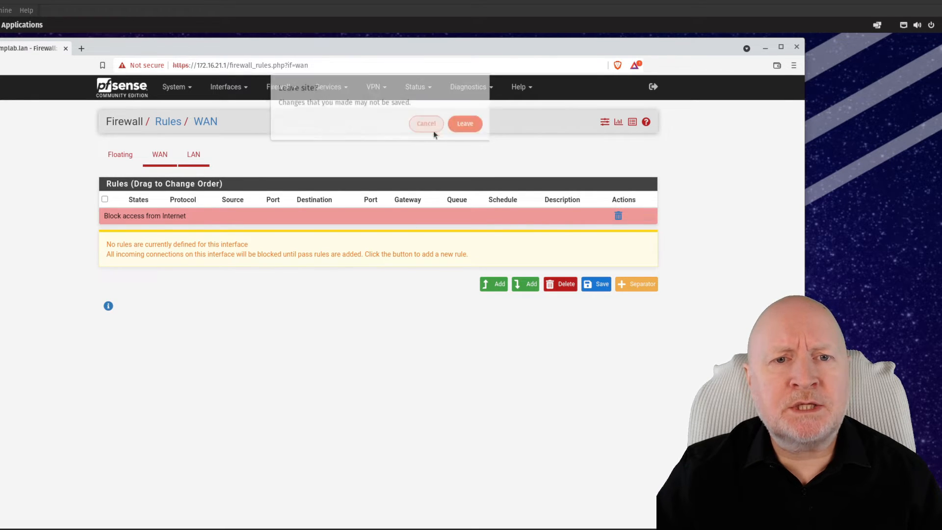
pyautogui.click(595, 284)
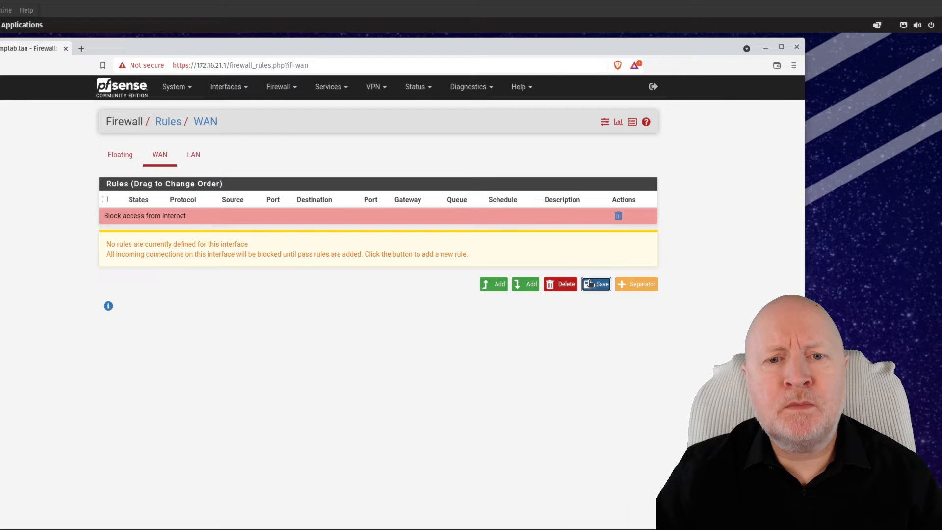
# Step: Duplicate the LAN IPv4 "Default block LAN to any rule" and set the copy's interface to WAN
pyautogui.click(195, 156)
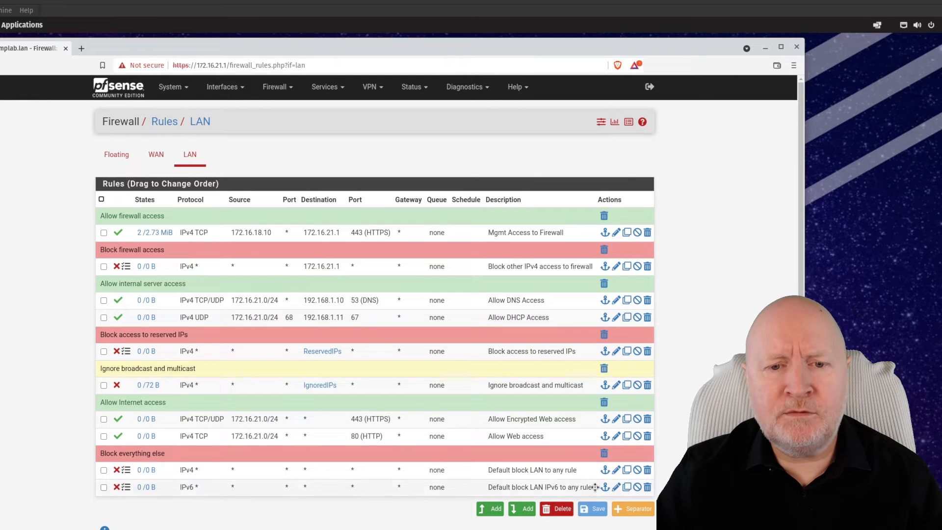
pyautogui.click(627, 471)
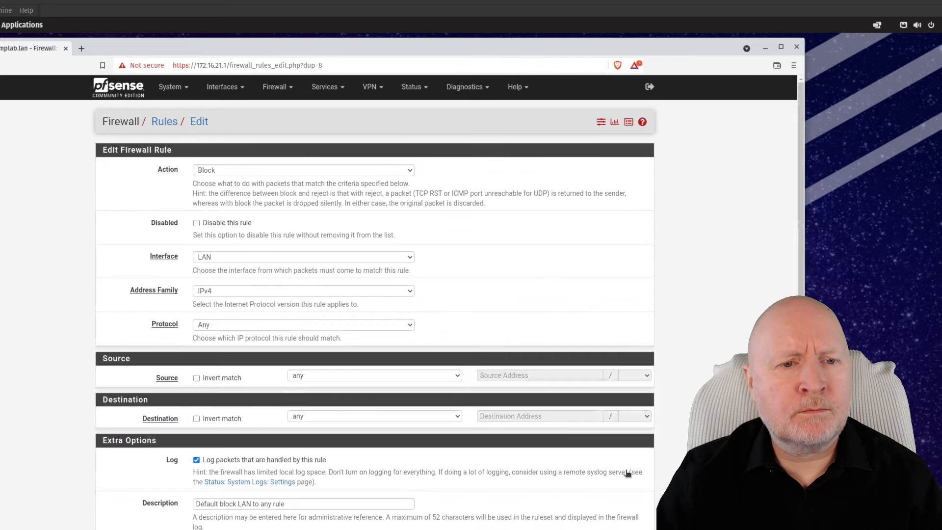
pyautogui.click(211, 256)
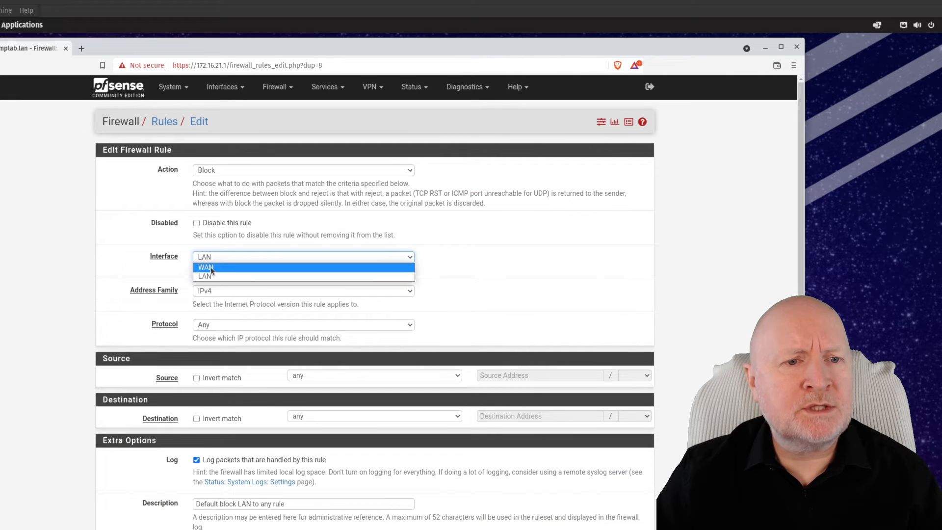
pyautogui.click(211, 267)
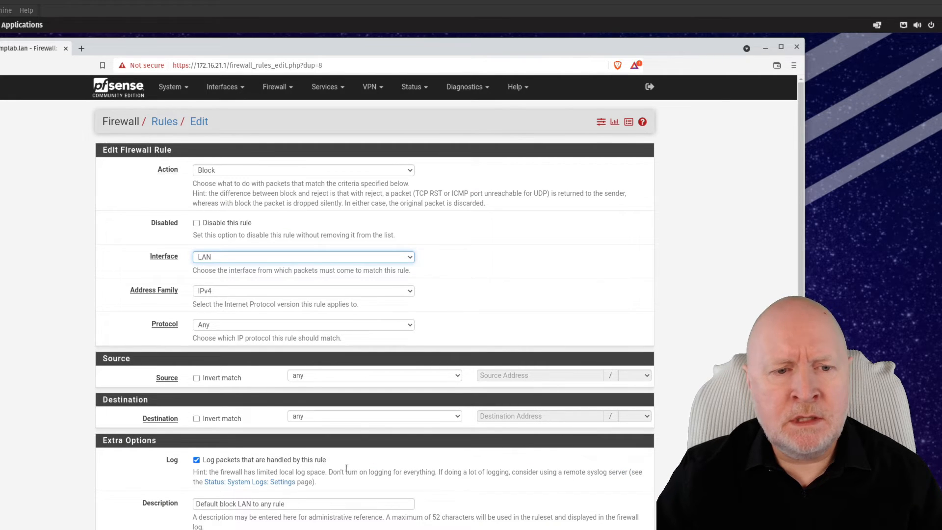
pyautogui.press('Up')
# Step: Change the copied IPv4 rule's description to "Default block to any rule"
pyautogui.click(249, 504)
pyautogui.press('BackSpace')
pyautogui.press('BackSpace')
pyautogui.press('BackSpace')
pyautogui.press('BackSpace')
pyautogui.press('BackSpace')
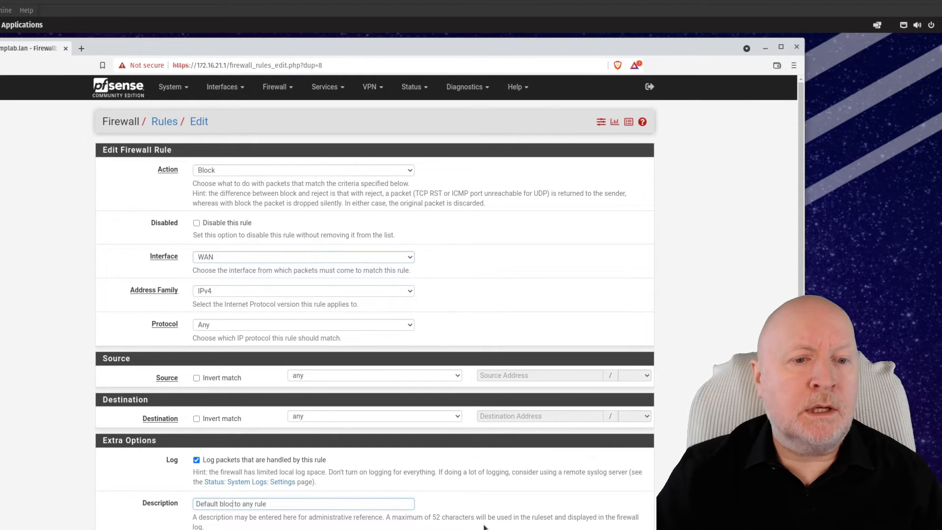
pyautogui.write('k')
# Step: Save the WAN IPv4 block rule, move it below the "Block access from Internet" separator and save the order
pyautogui.scroll(-1, 589, 427)
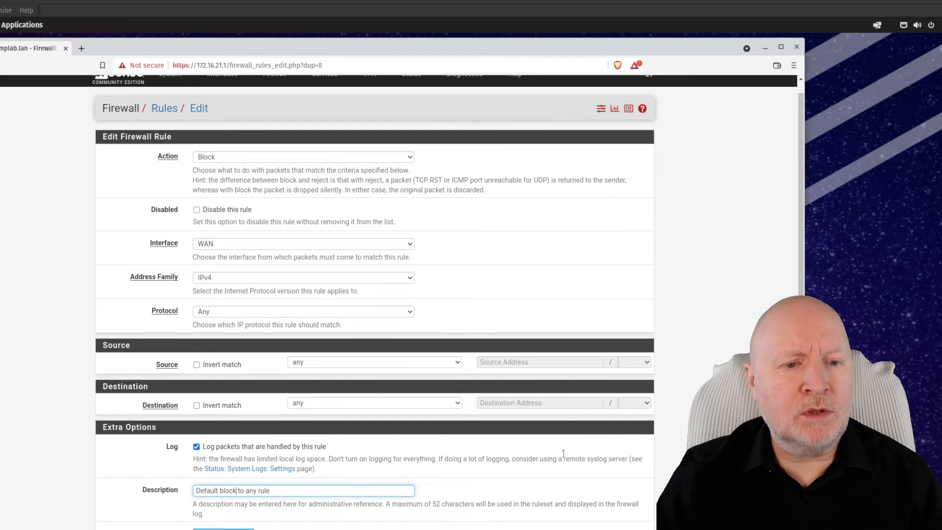
pyautogui.scroll(-1, 564, 453)
pyautogui.scroll(-1, 304, 510)
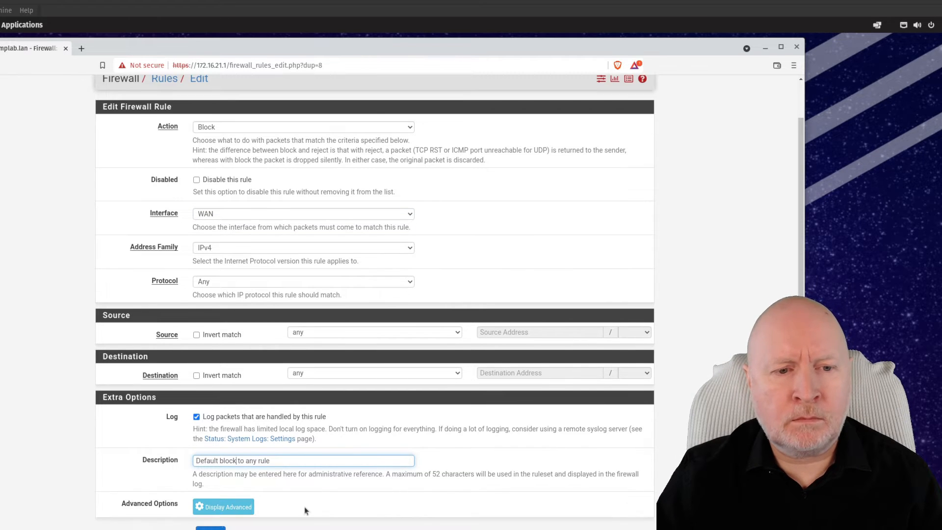
pyautogui.scroll(-1, 304, 506)
pyautogui.click(217, 525)
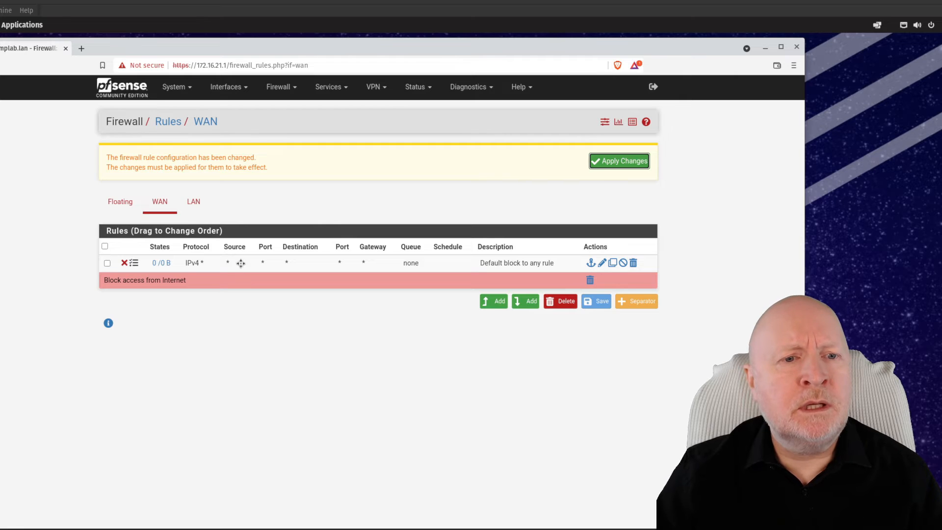
pyautogui.moveTo(241, 264); pyautogui.dragTo(241, 280)
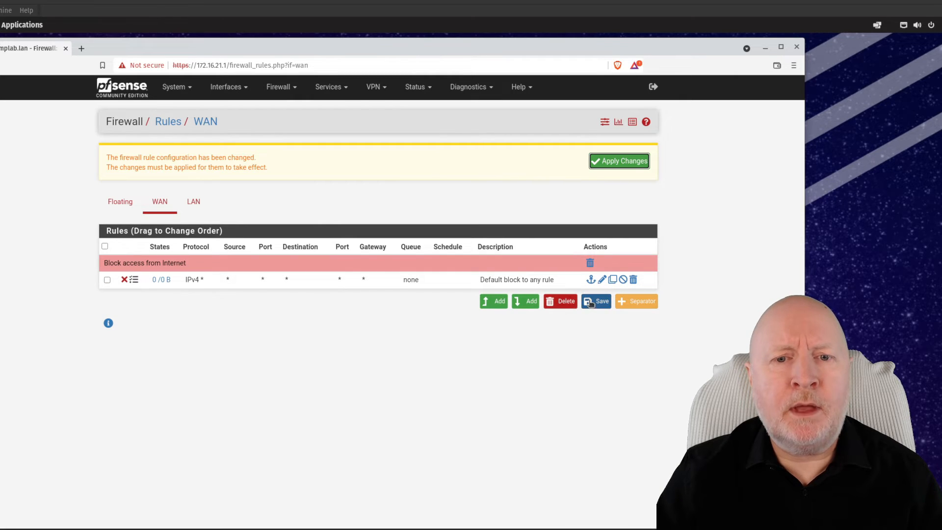
pyautogui.click(590, 303)
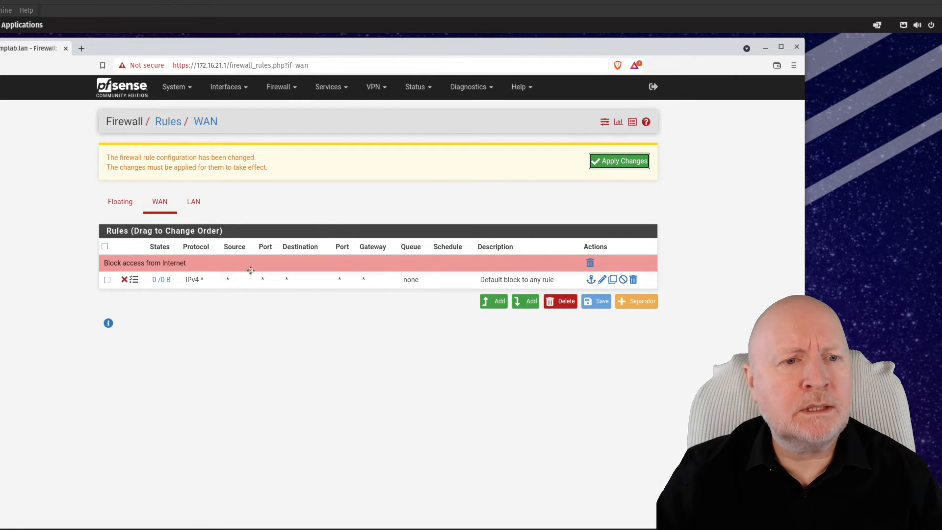
# Step: Duplicate the LAN "Default block LAN IPv6 to any rule" and set the copy's interface to WAN
pyautogui.click(194, 202)
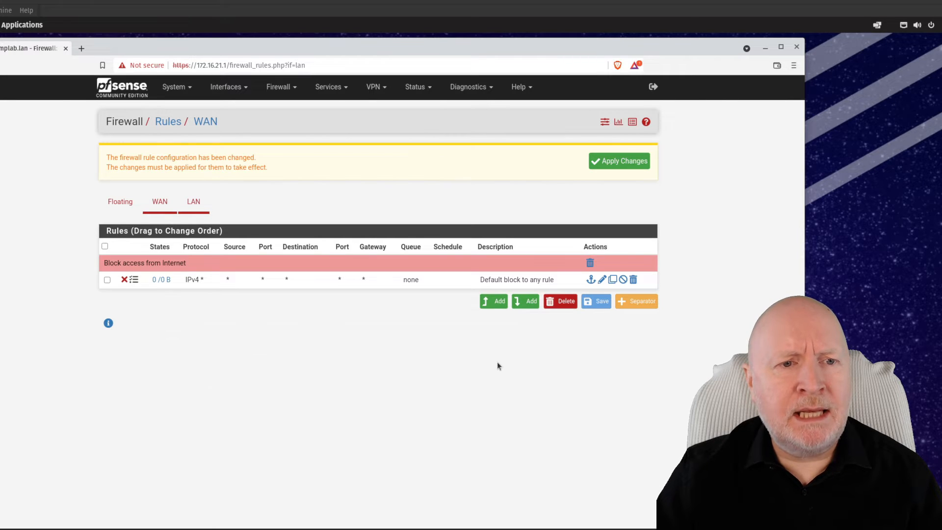
pyautogui.scroll(-1, 661, 450)
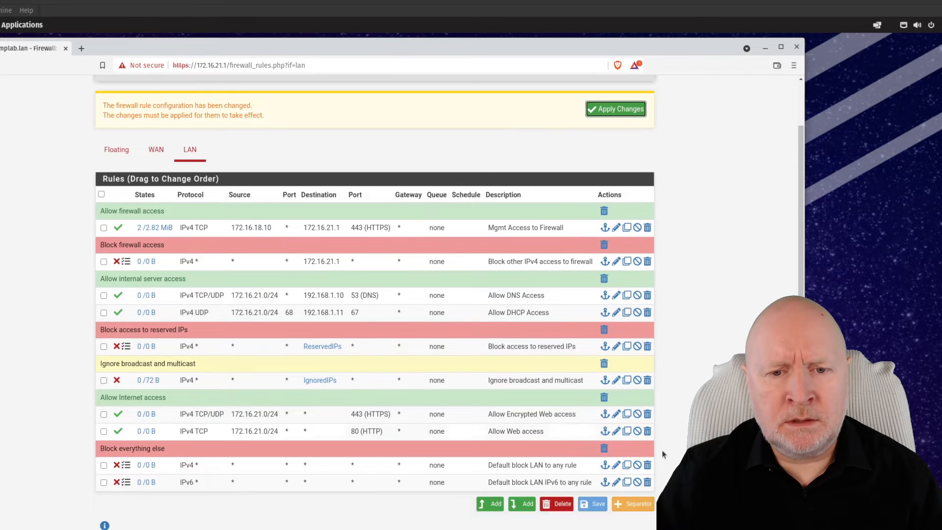
pyautogui.click(627, 482)
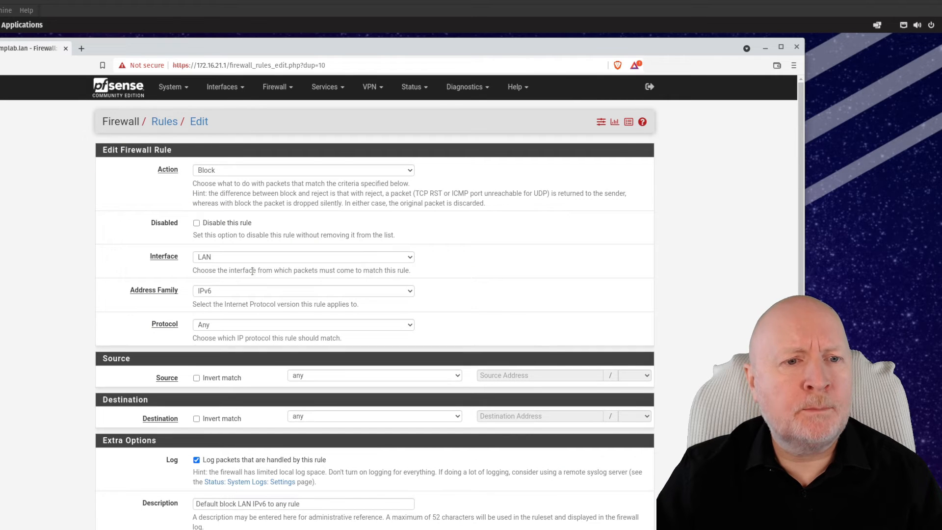
pyautogui.click(234, 259)
pyautogui.click(216, 265)
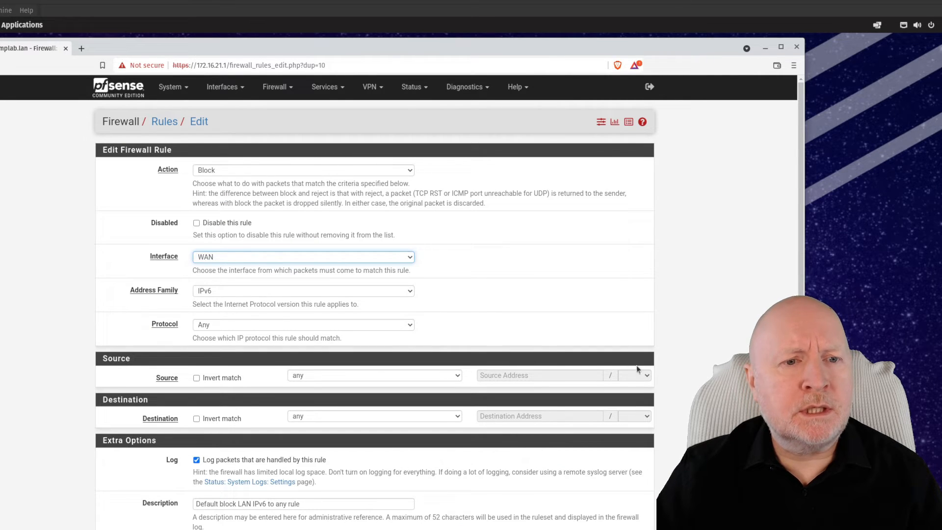
# Step: Change the copied WAN IPv6 rule's description to "Default block IPv6 to any rule", save the rule and apply the changes
pyautogui.scroll(-3, 672, 443)
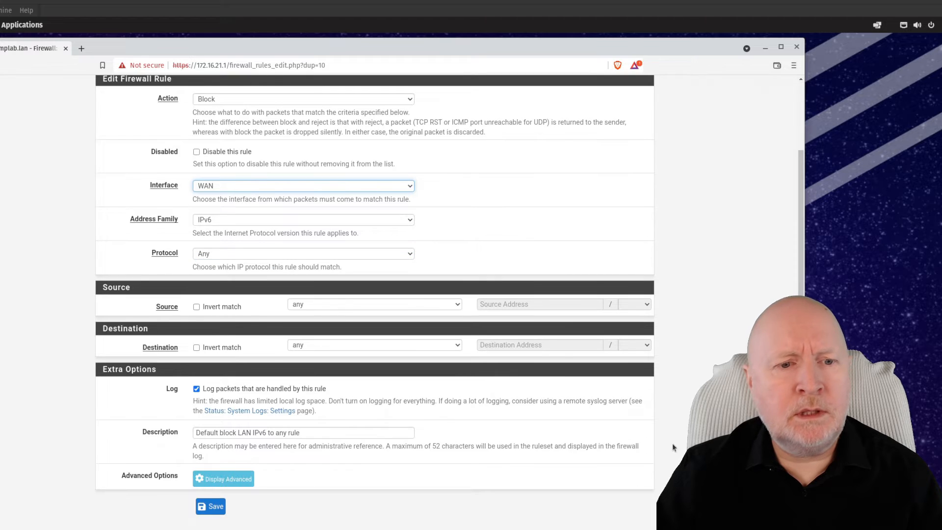
pyautogui.scroll(-1, 227, 434)
pyautogui.click(249, 422)
pyautogui.doubleClick(245, 422)
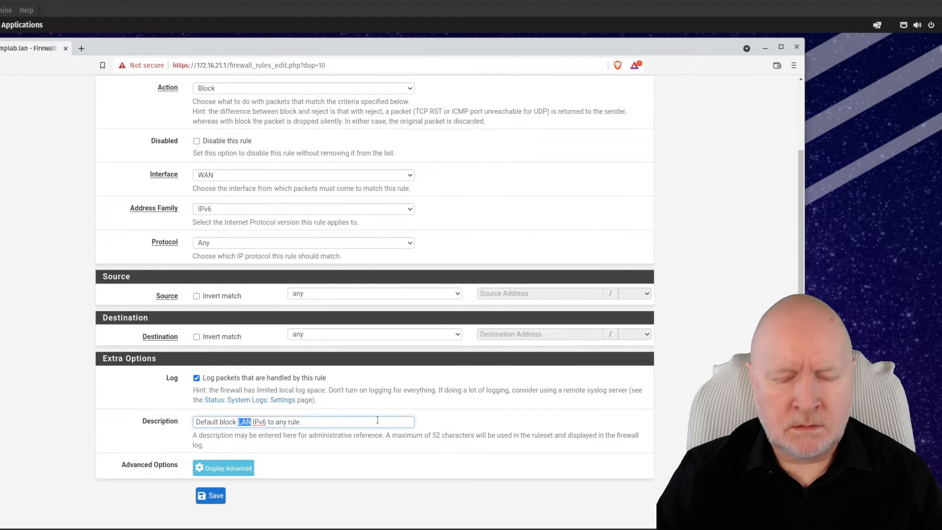
pyautogui.press('BackSpace')
pyautogui.press('BackSpace')
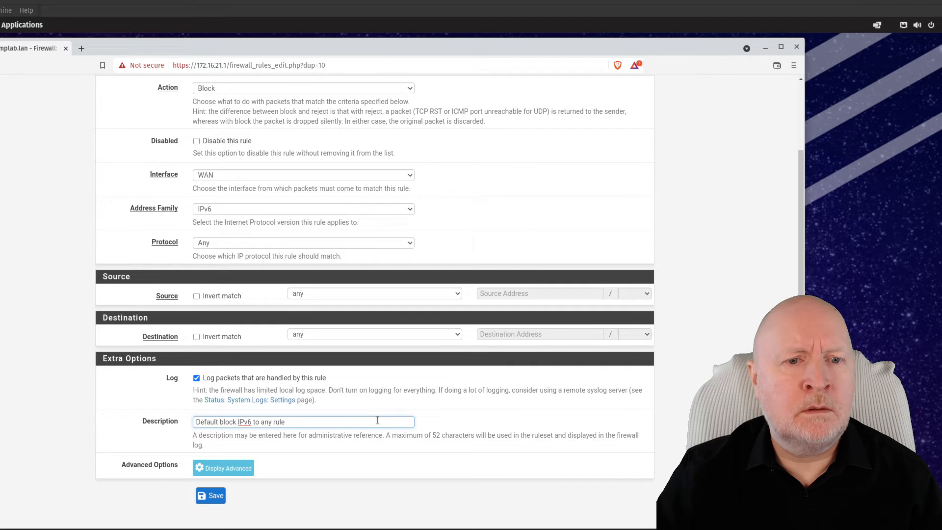
pyautogui.click(221, 499)
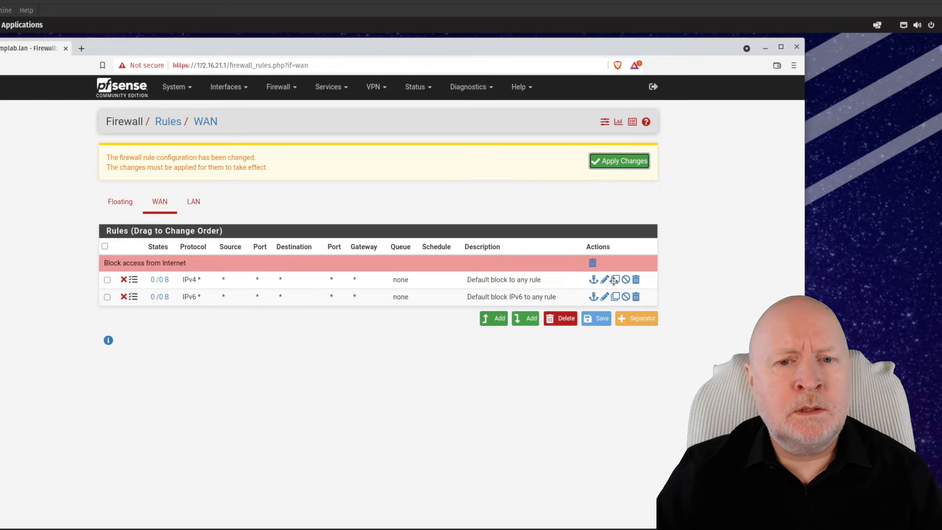
pyautogui.click(625, 162)
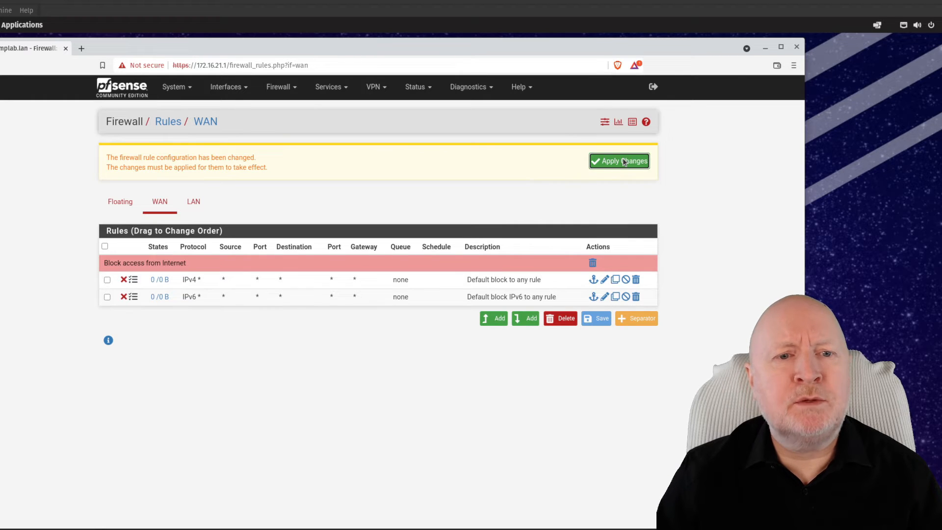
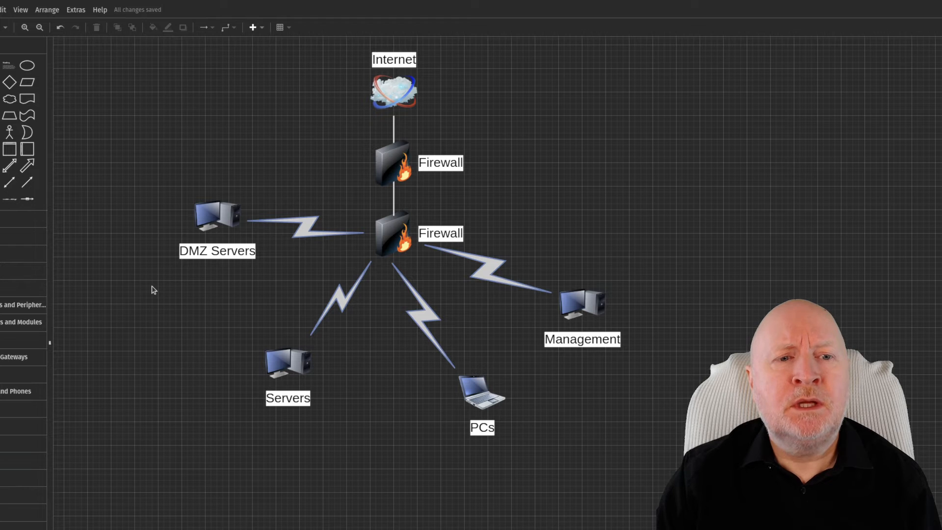
pyautogui.click(194, 215)
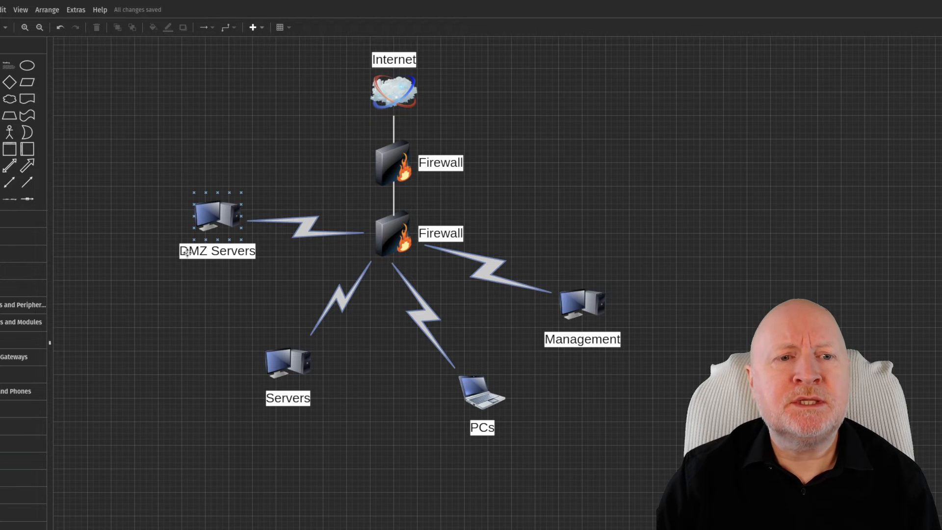
pyautogui.click(387, 231)
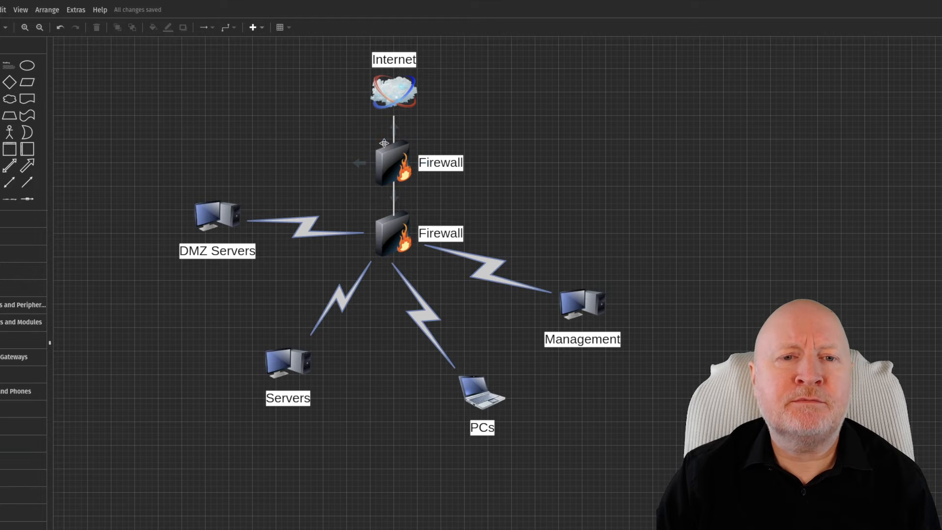
pyautogui.click(376, 163)
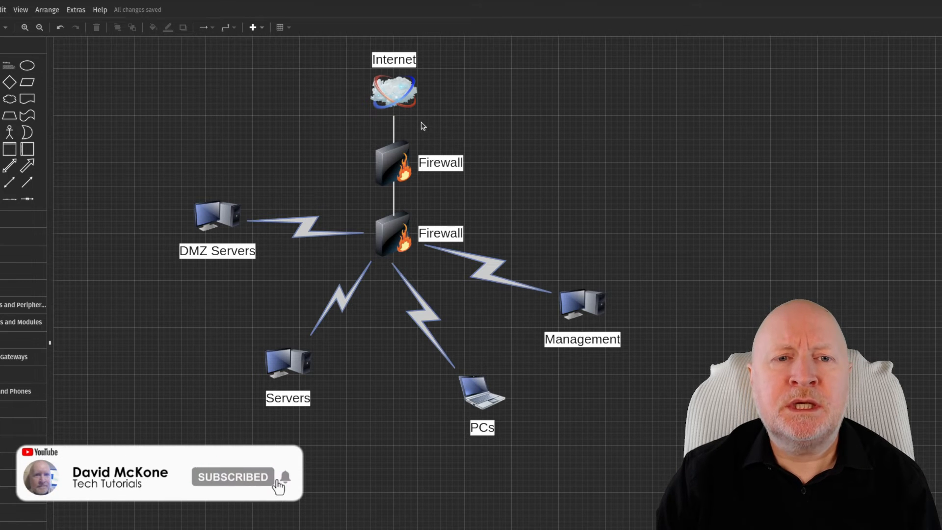
# Step: In the network diagram, move the DMZ Servers link's end to the upper firewall and back to the lower firewall
pyautogui.click(325, 234)
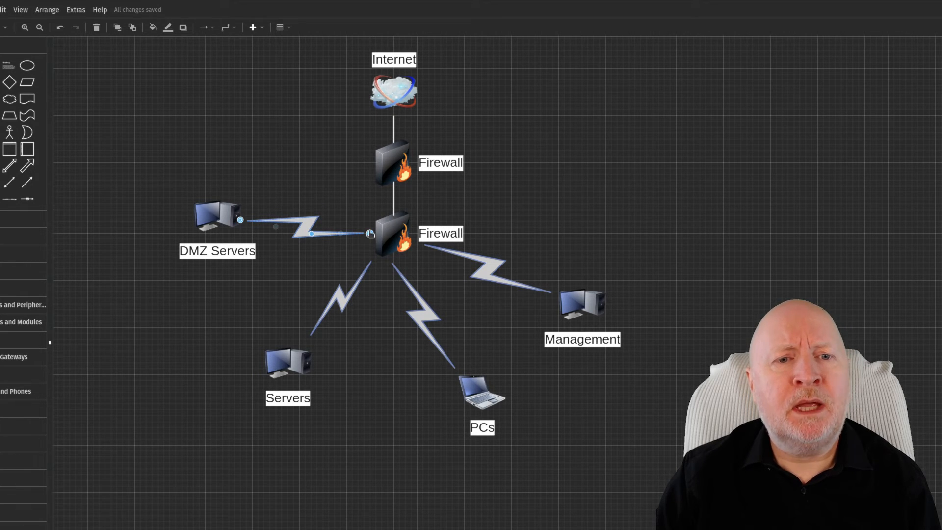
pyautogui.moveTo(370, 233); pyautogui.dragTo(394, 164)
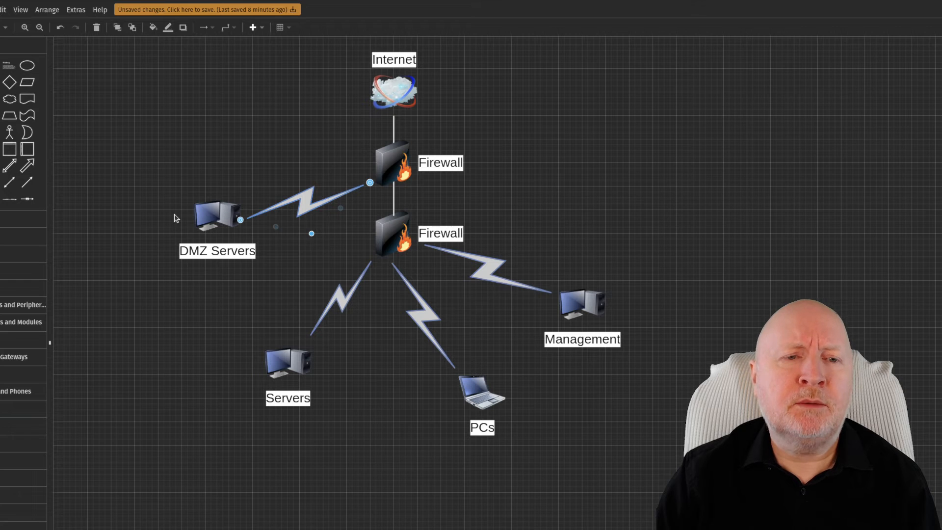
pyautogui.moveTo(370, 182); pyautogui.dragTo(380, 232)
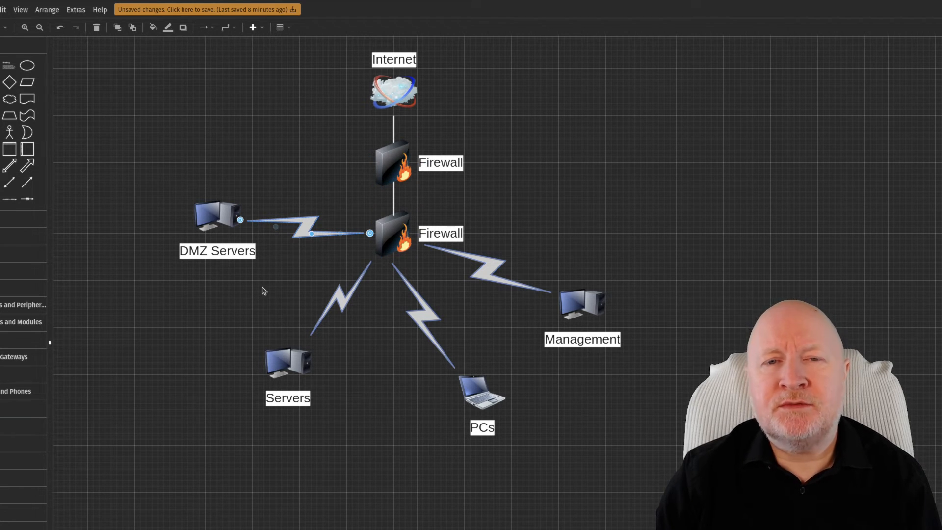
pyautogui.click(607, 143)
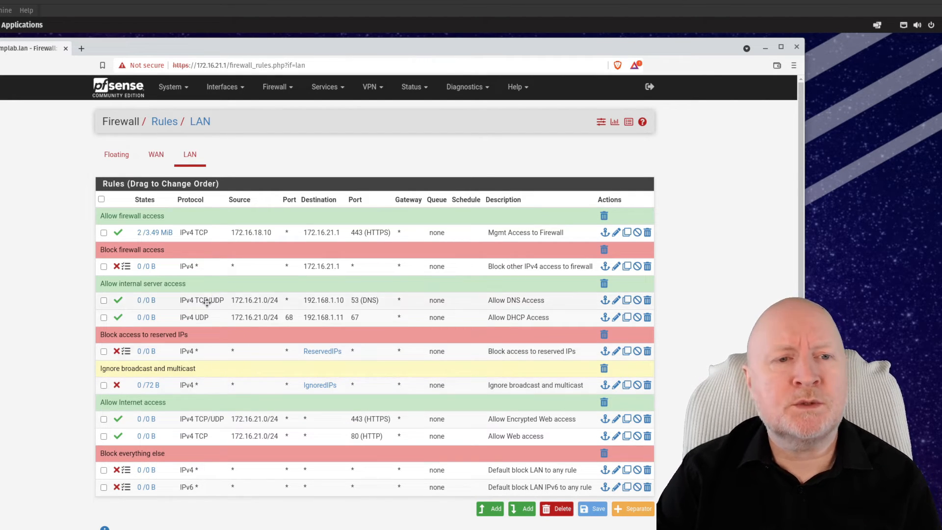
# Step: Add a green "Internet access to DMZ" separator to the WAN rules above "Block access from Internet" and save the order
pyautogui.click(163, 158)
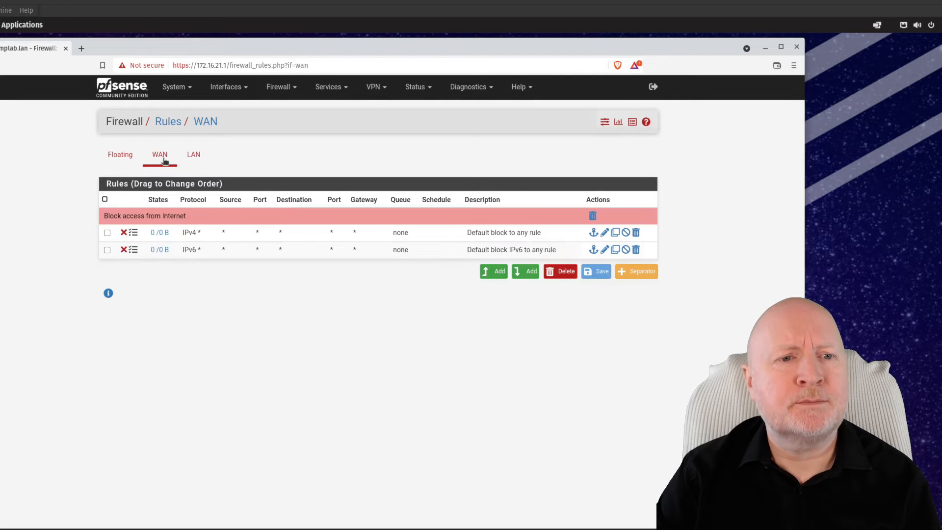
pyautogui.click(650, 275)
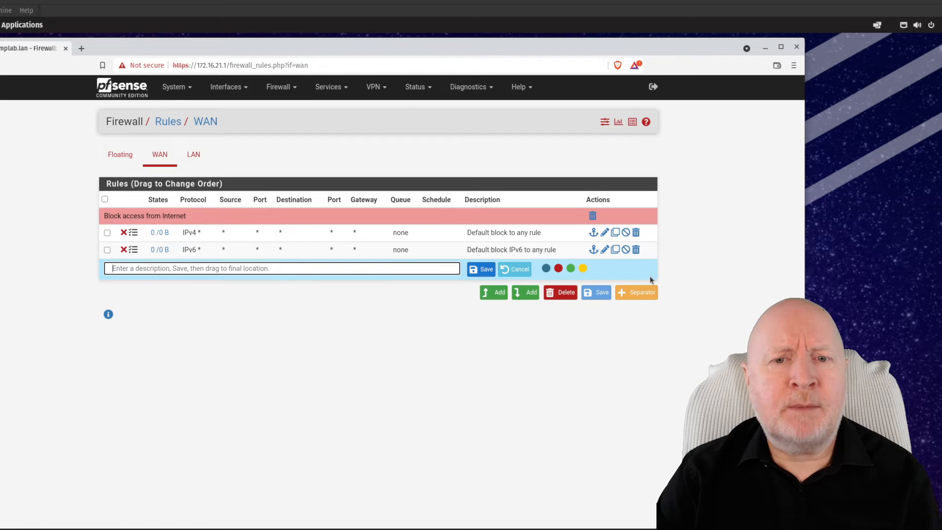
pyautogui.write('Internet a')
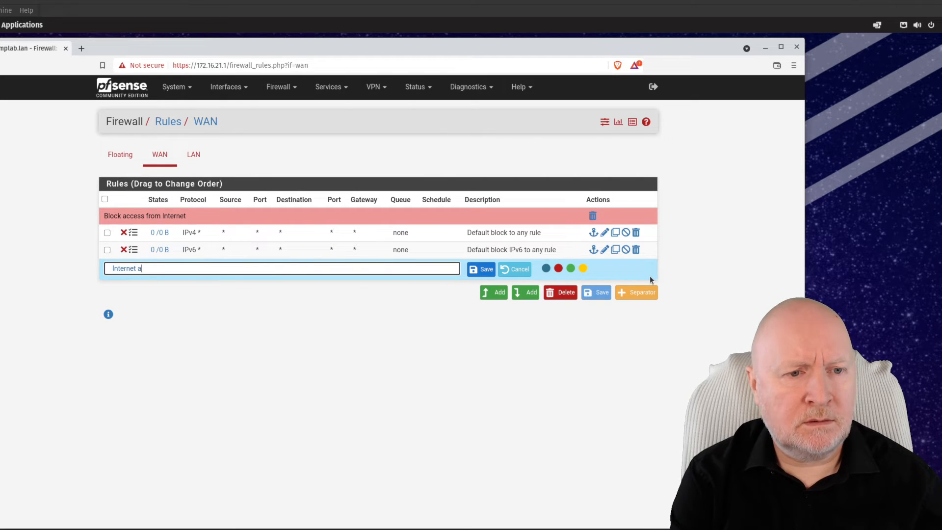
pyautogui.write('ccess to DMZ')
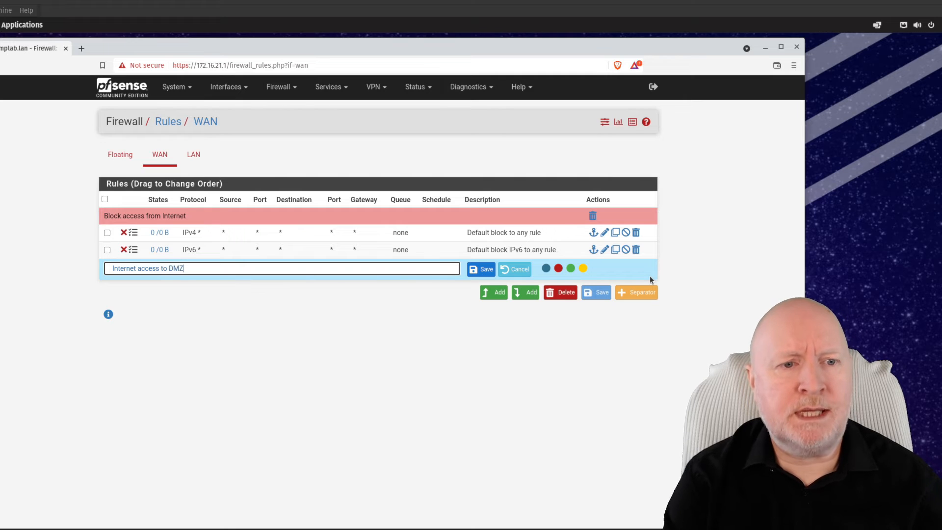
pyautogui.click(571, 268)
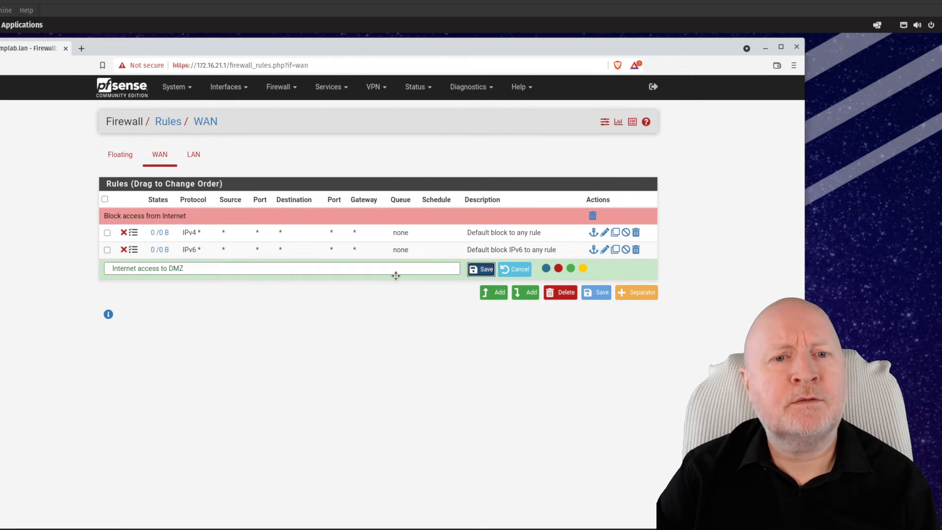
pyautogui.click(481, 270)
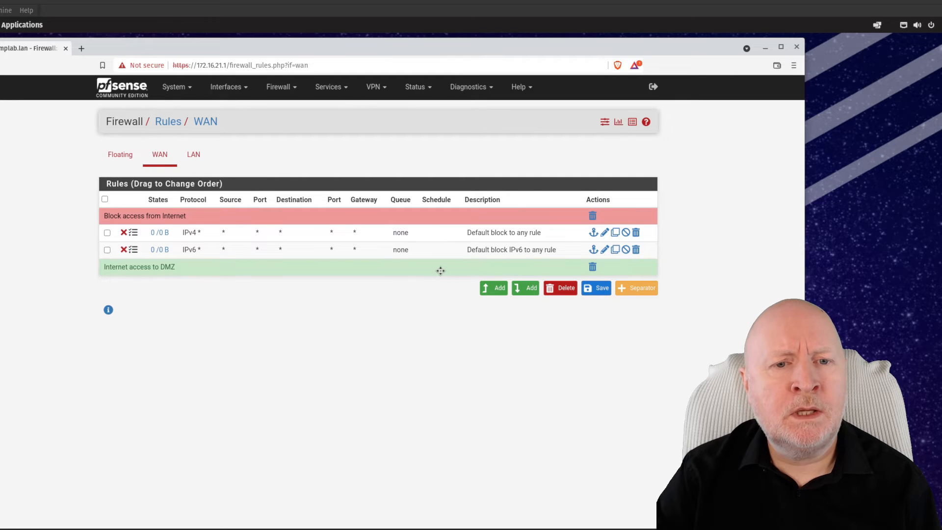
pyautogui.moveTo(440, 271); pyautogui.dragTo(440, 213)
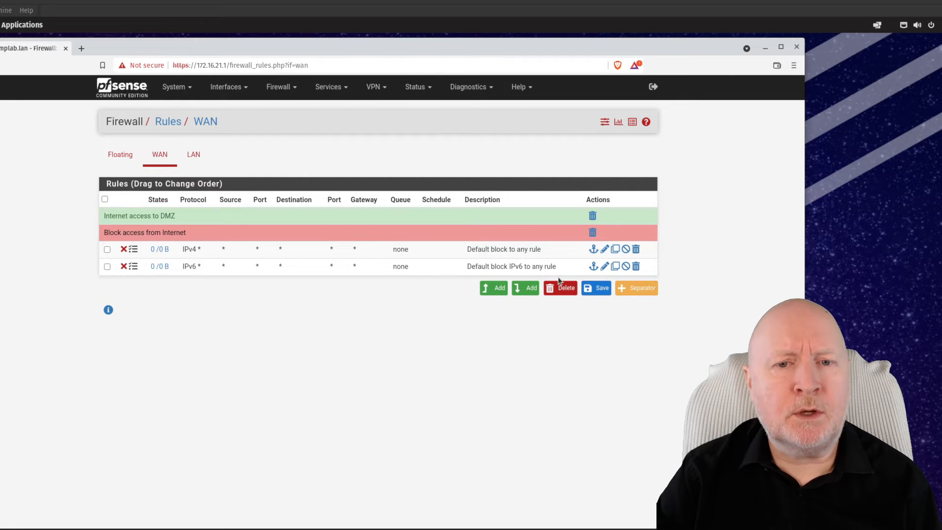
pyautogui.click(589, 289)
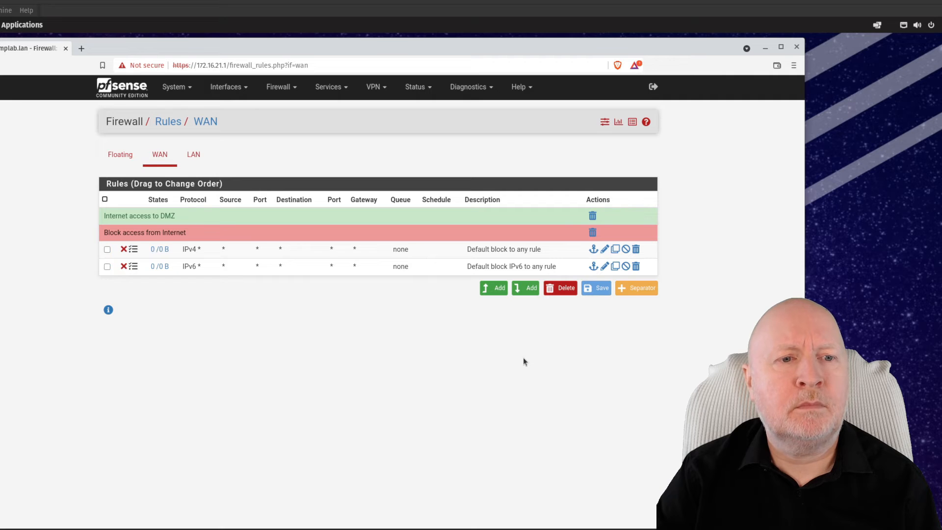
# Step: Start a new pass rule at the start of the WAN list with the single host 192.168.2.10 as destination
pyautogui.click(494, 290)
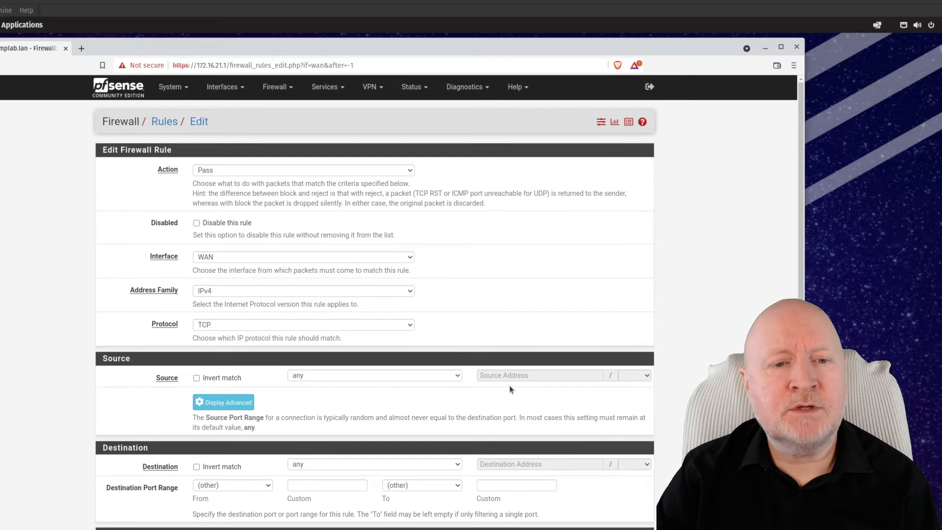
pyautogui.scroll(-1, 510, 386)
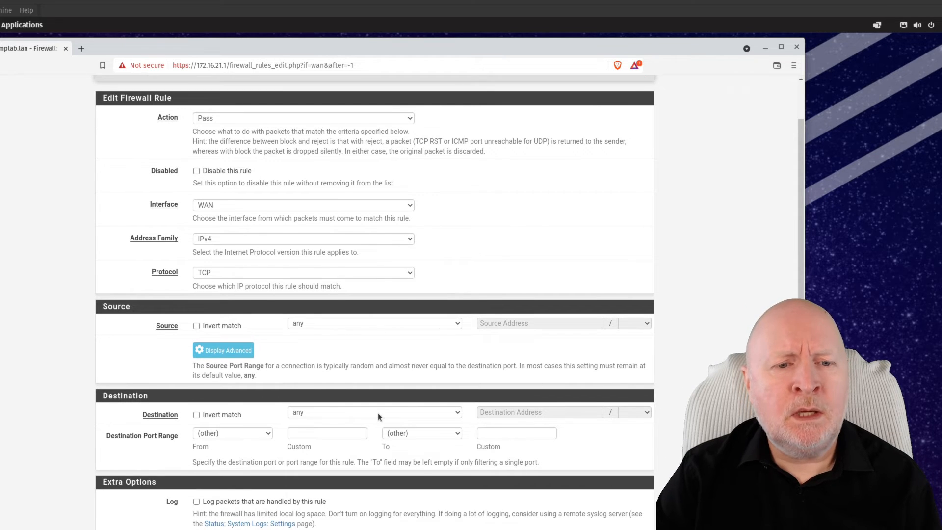
pyautogui.click(378, 413)
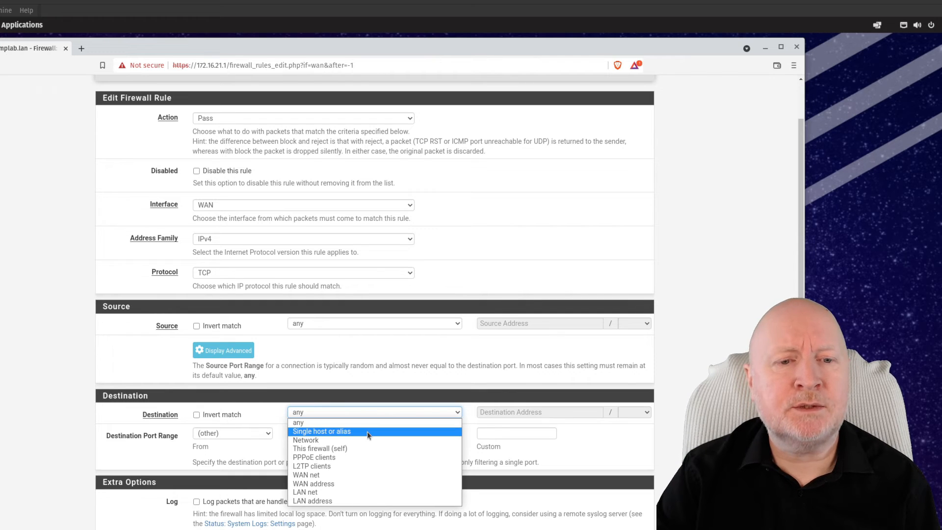
pyautogui.click(367, 431)
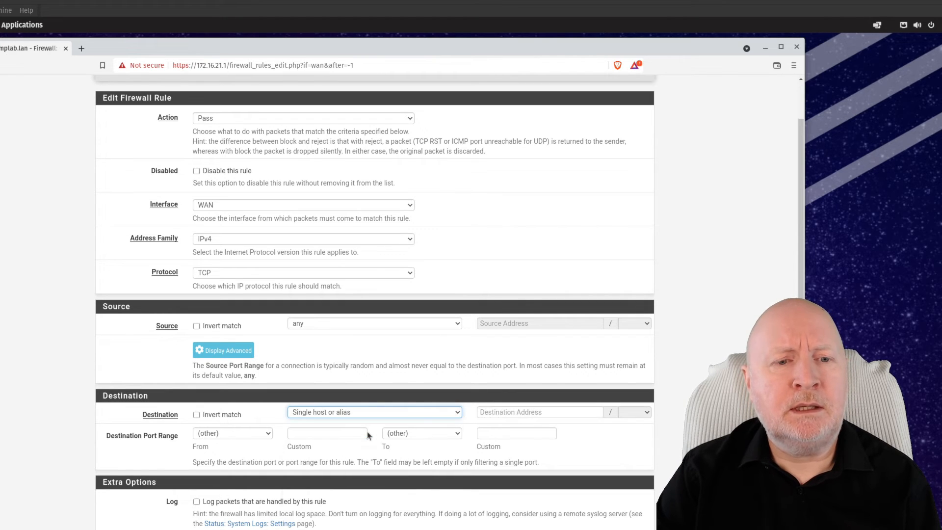
pyautogui.click(506, 414)
pyautogui.write('192.')
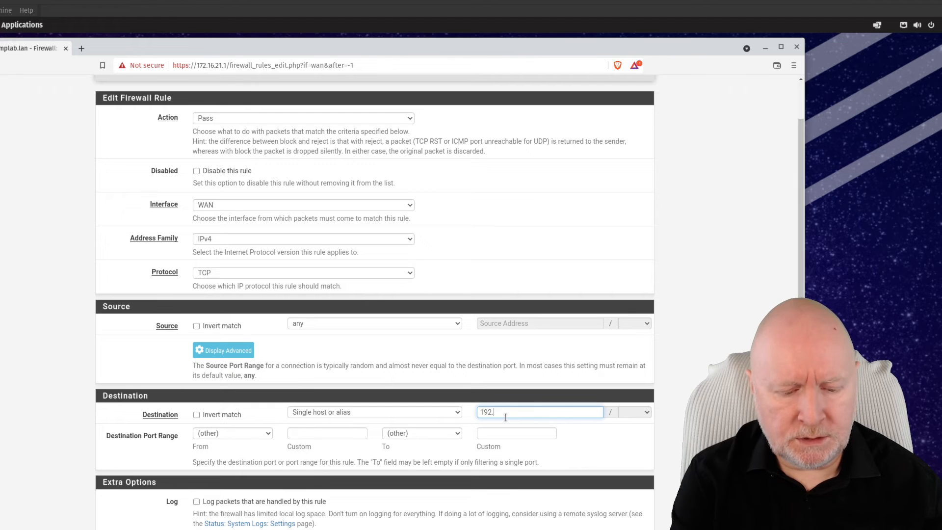
pyautogui.write('10')
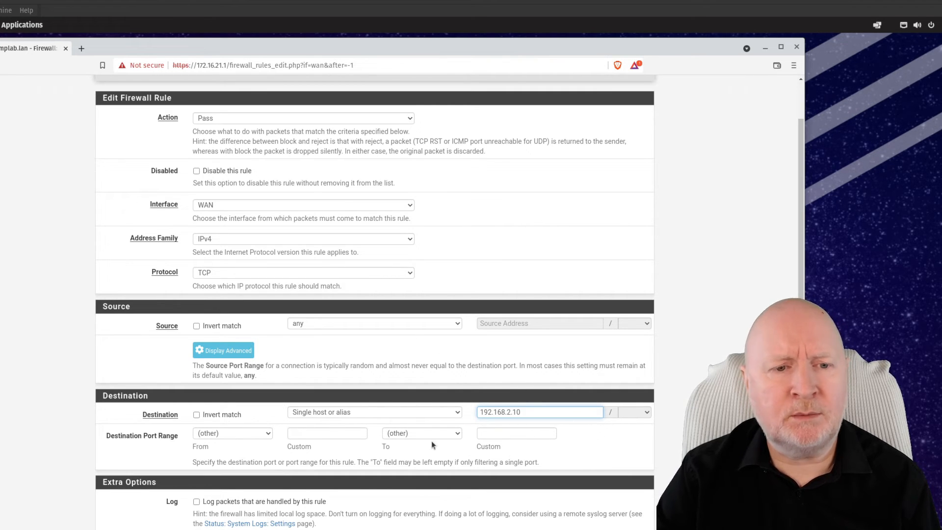
# Step: Set the new WAN rule's destination port to 443 and its protocol to TCP/UDP
pyautogui.click(320, 433)
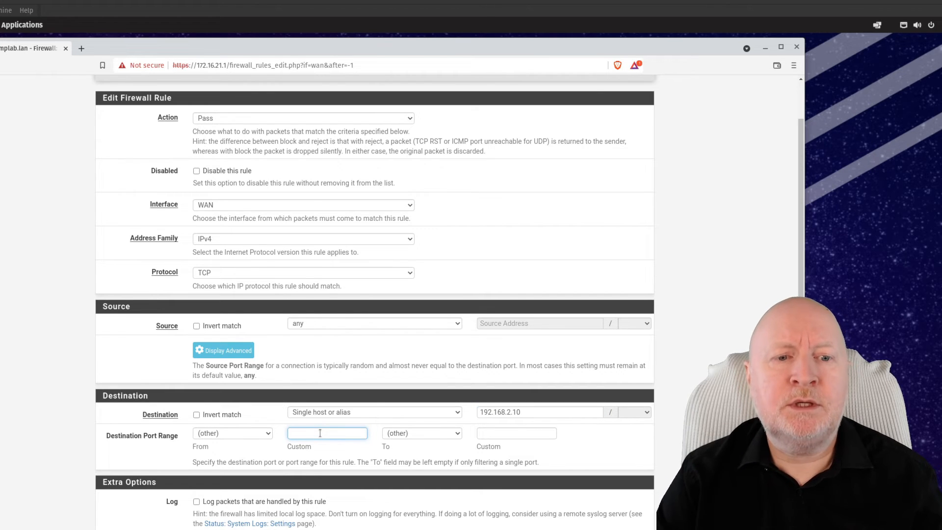
pyautogui.write('44')
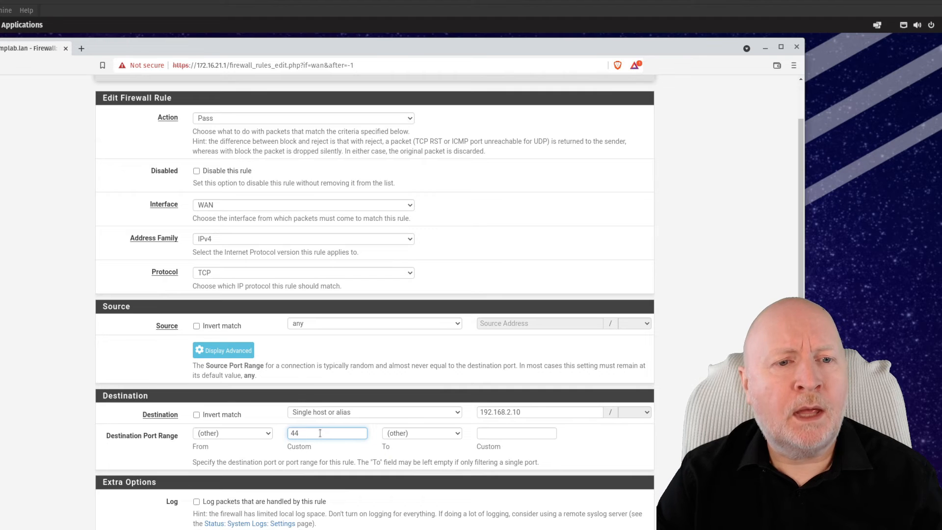
pyautogui.write('3')
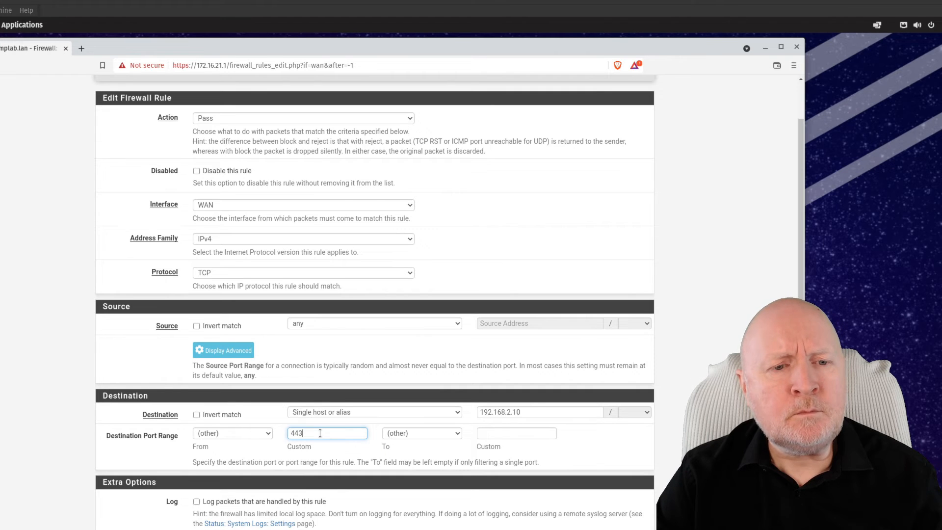
pyautogui.click(230, 275)
pyautogui.click(214, 311)
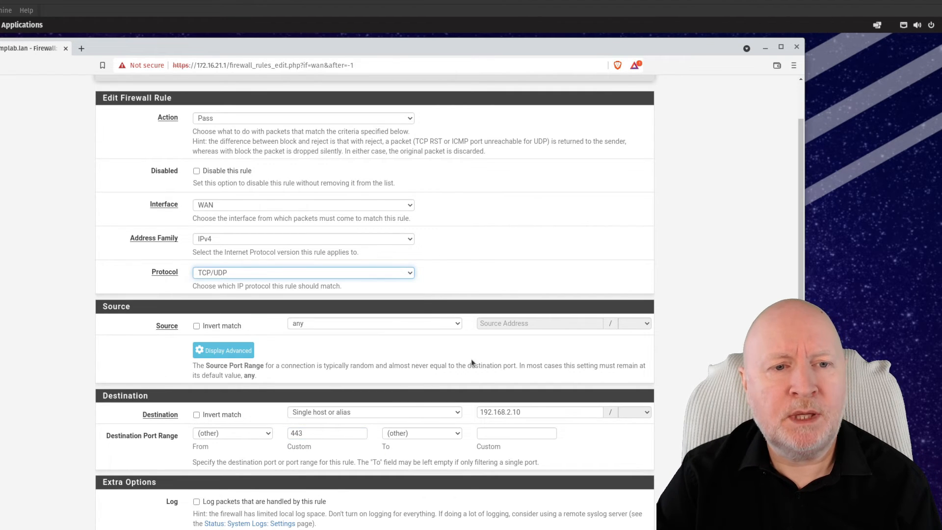
# Step: Describe the new WAN rule as "Allow Internet access to web server" and save it
pyautogui.scroll(-3, 343, 404)
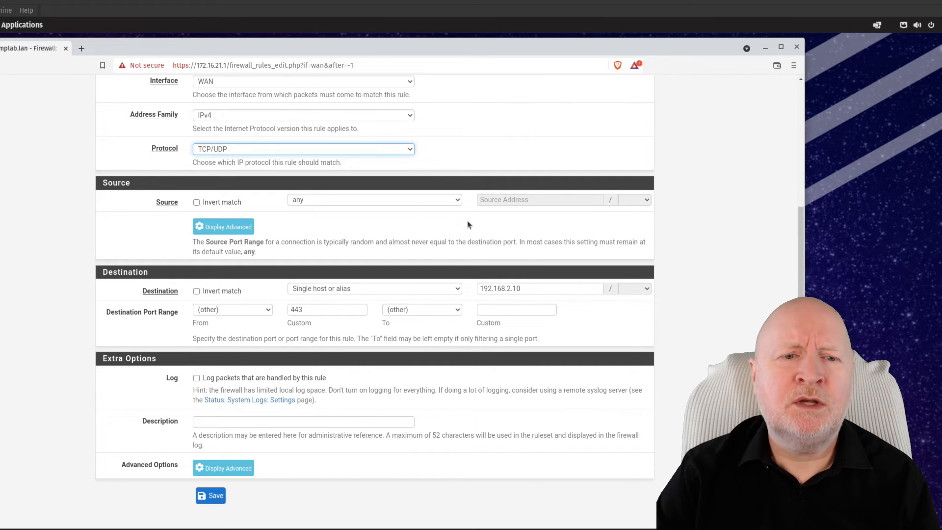
pyautogui.click(208, 423)
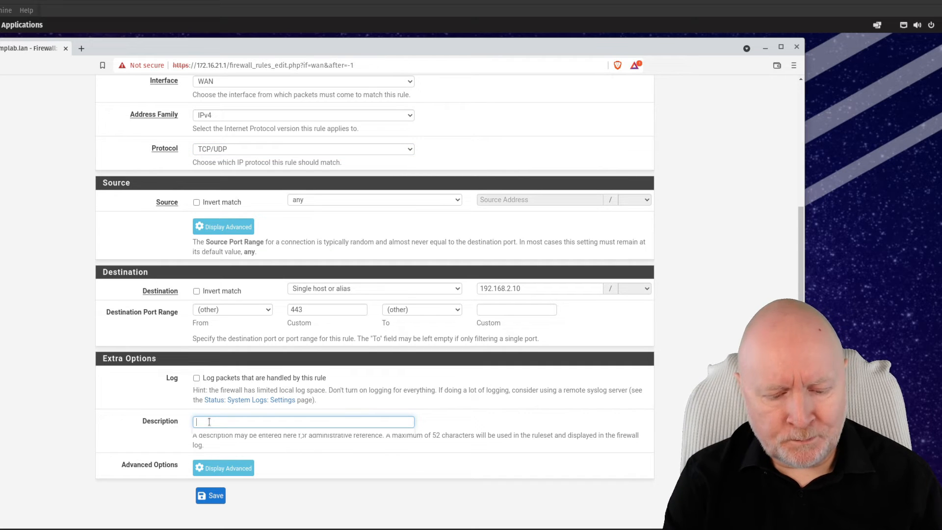
pyautogui.write('Al')
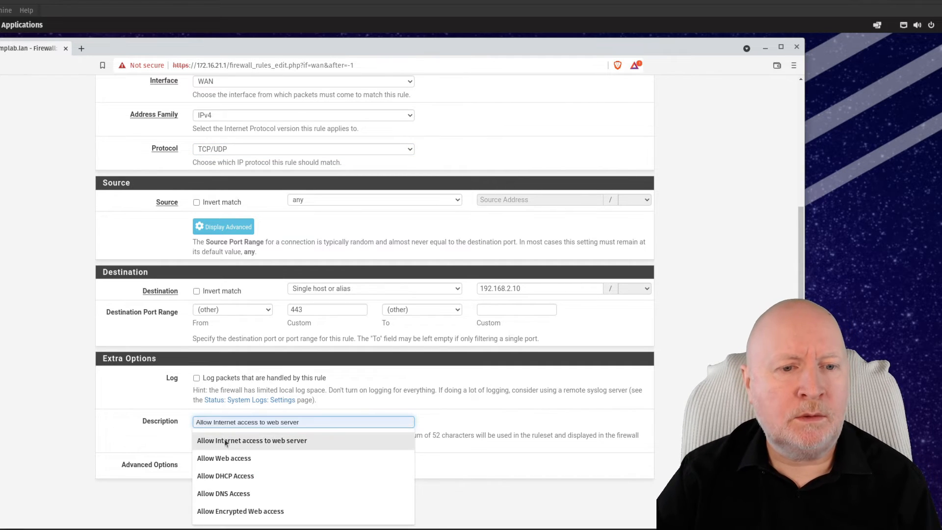
pyautogui.click(224, 441)
pyautogui.click(214, 495)
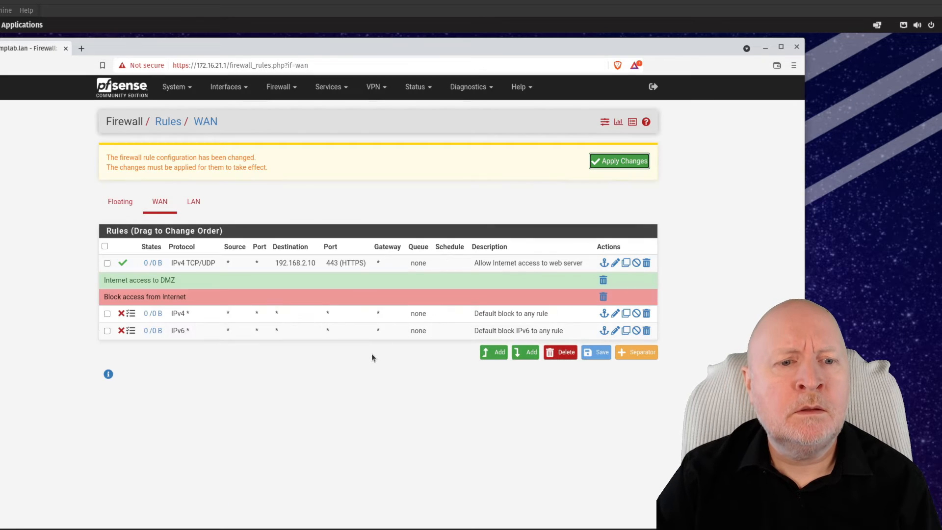
# Step: Move the "Allow Internet access to web server" rule below the "Internet access to DMZ" separator, save the order and apply the changes
pyautogui.moveTo(248, 265); pyautogui.dragTo(248, 280)
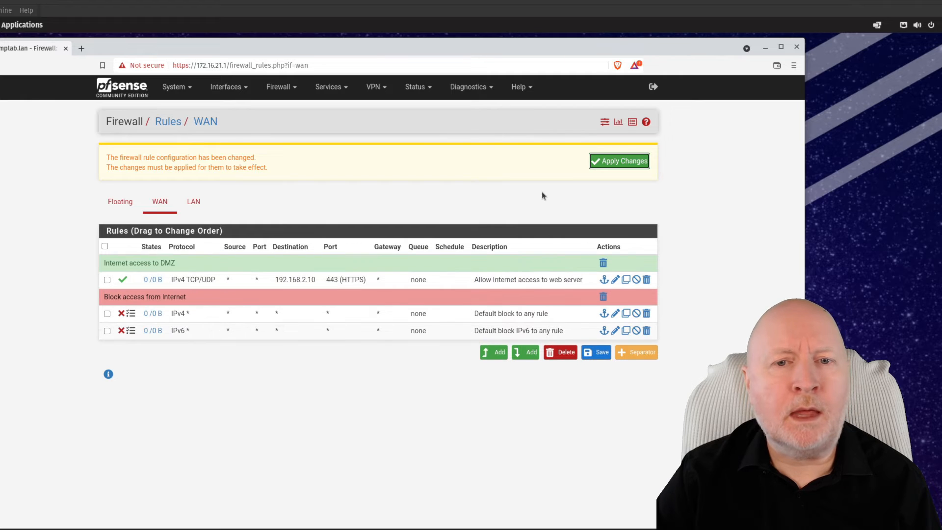
pyautogui.click(598, 353)
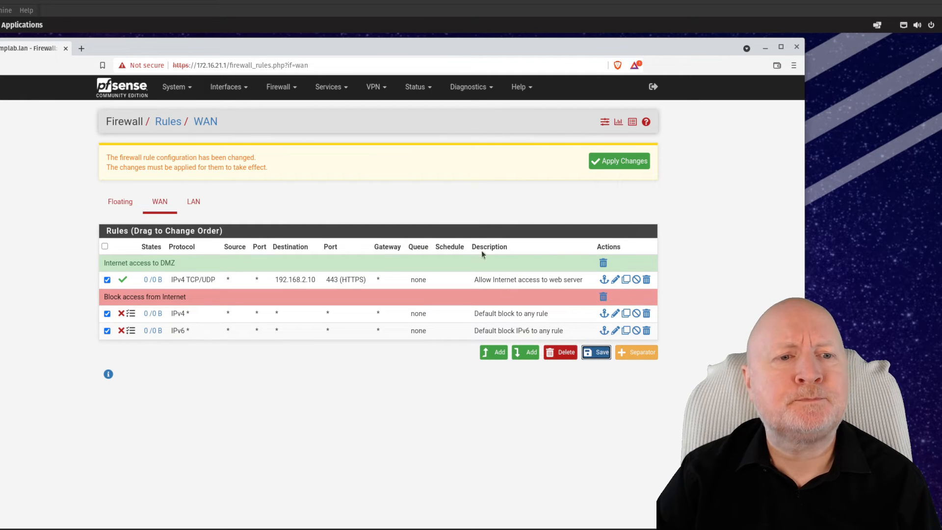
pyautogui.click(626, 166)
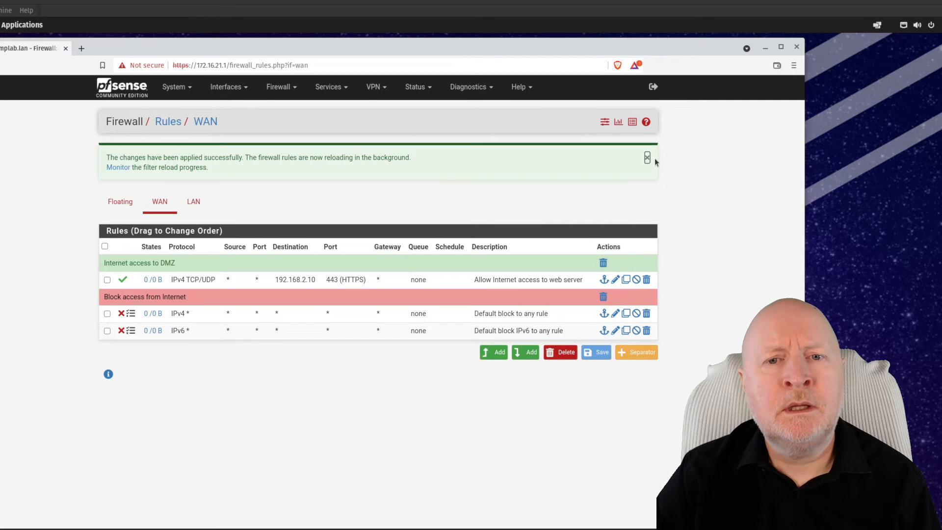
pyautogui.click(647, 158)
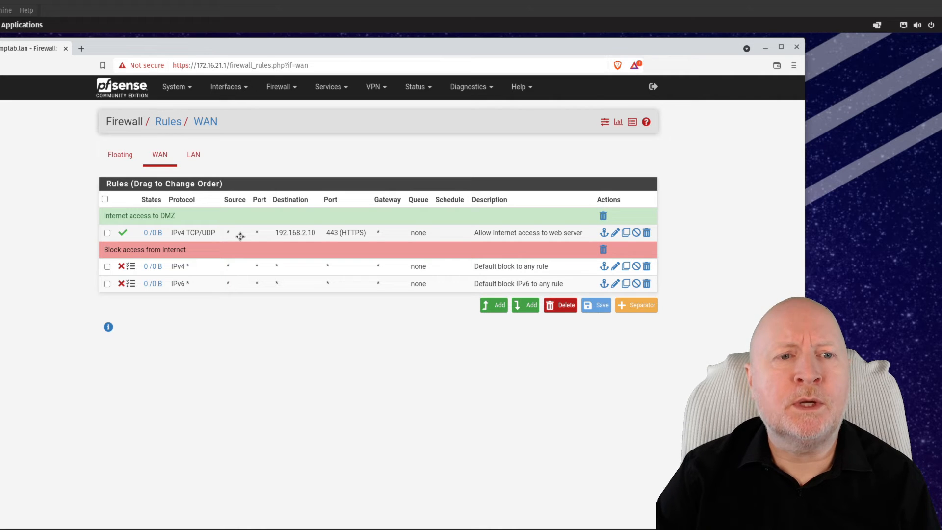
# Step: Review the LAN rules through to the default block rules and return to the WAN rules
pyautogui.click(196, 156)
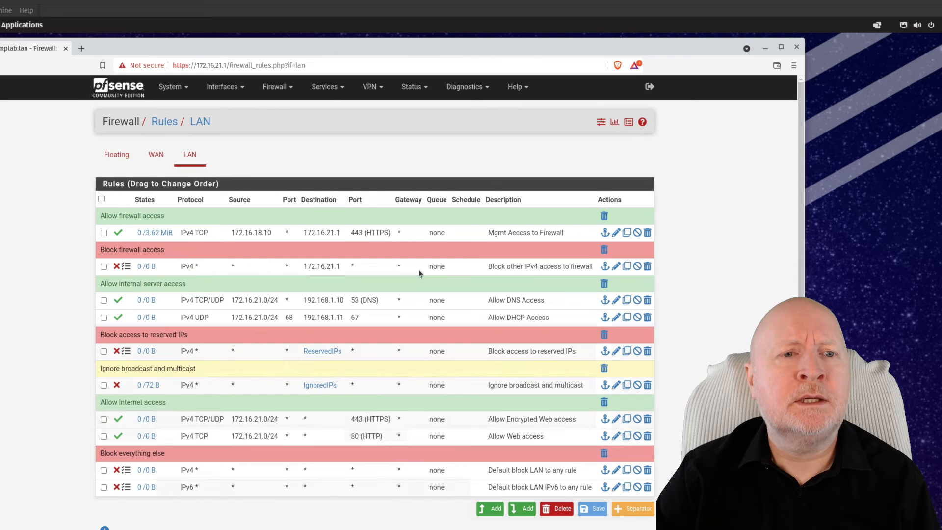
pyautogui.scroll(-1, 421, 273)
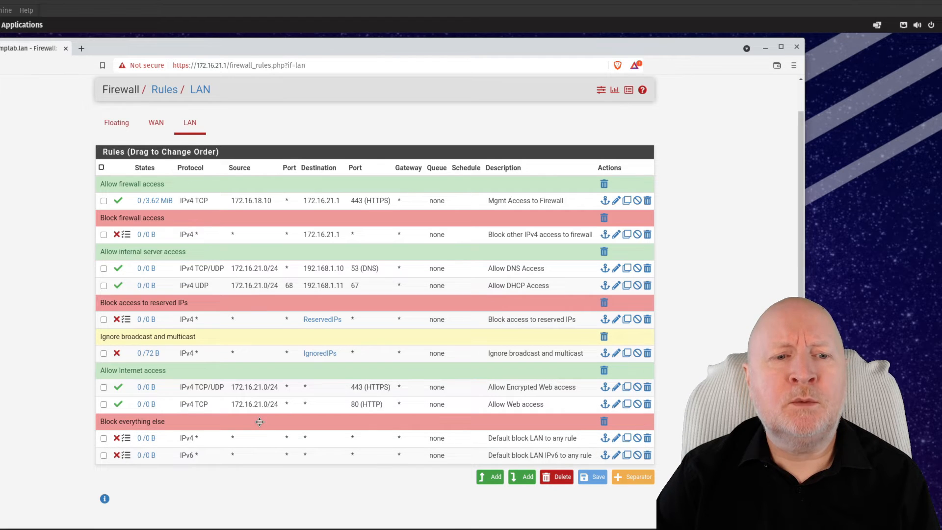
pyautogui.click(156, 129)
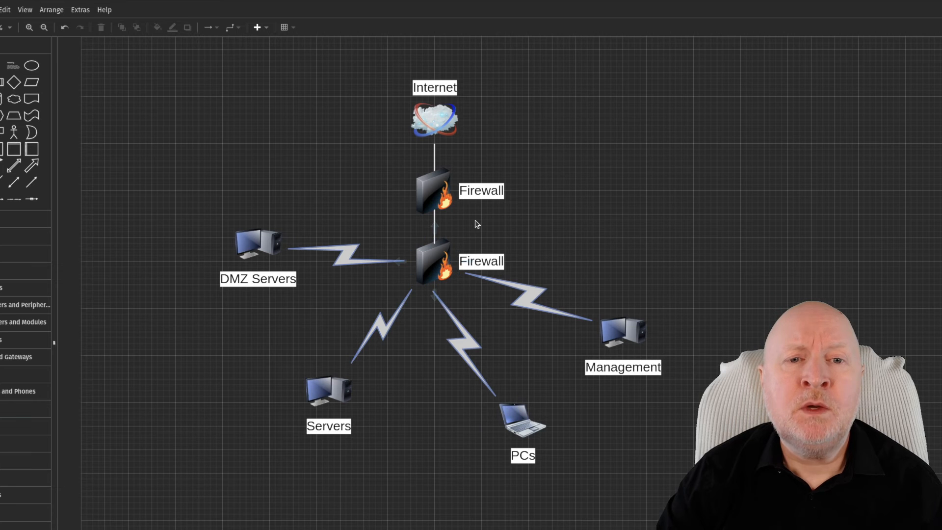
# Step: Examine the two chained firewalls in the network diagram and how they sit between the Internet and the internal networks
pyautogui.click(454, 186)
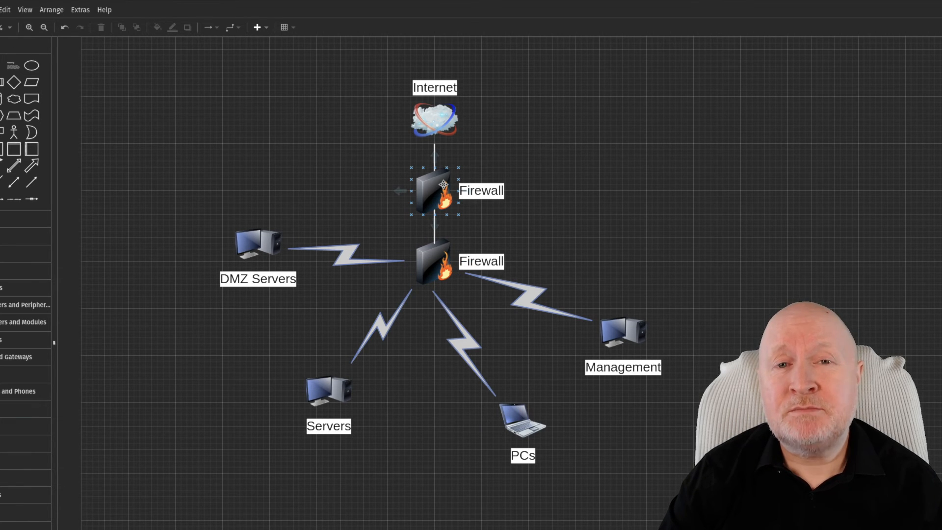
pyautogui.click(476, 264)
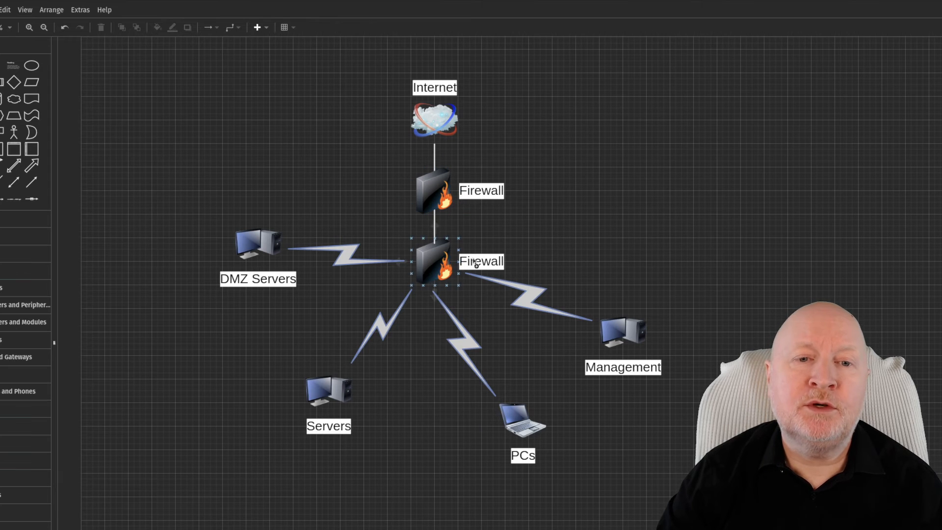
pyautogui.click(445, 301)
pyautogui.click(439, 200)
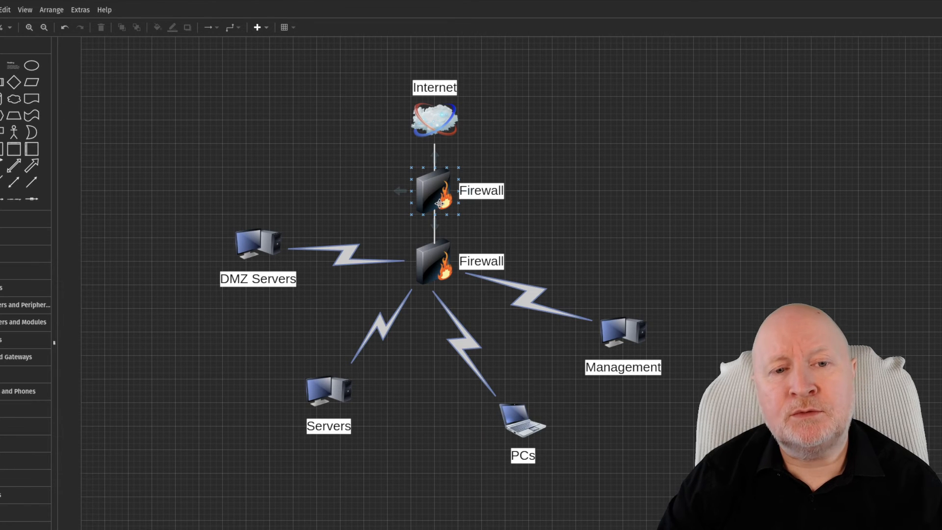
pyautogui.click(448, 494)
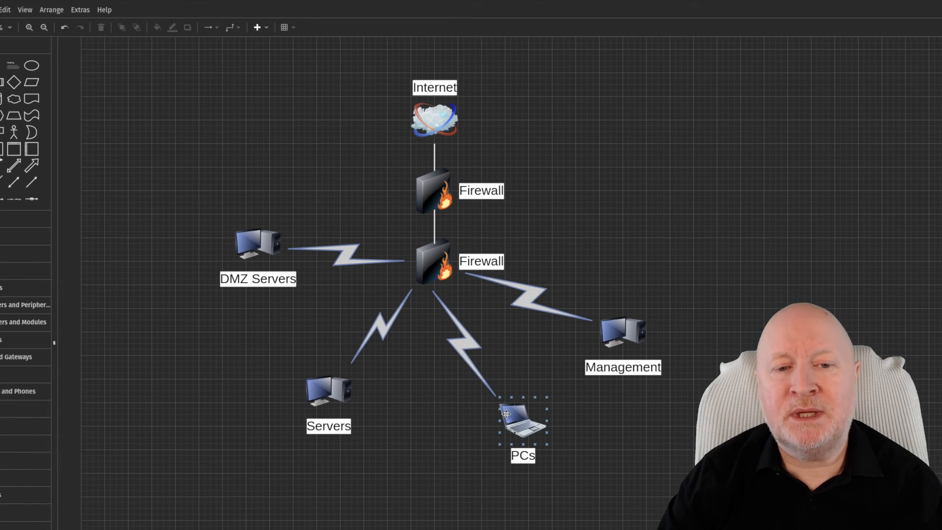
pyautogui.click(324, 391)
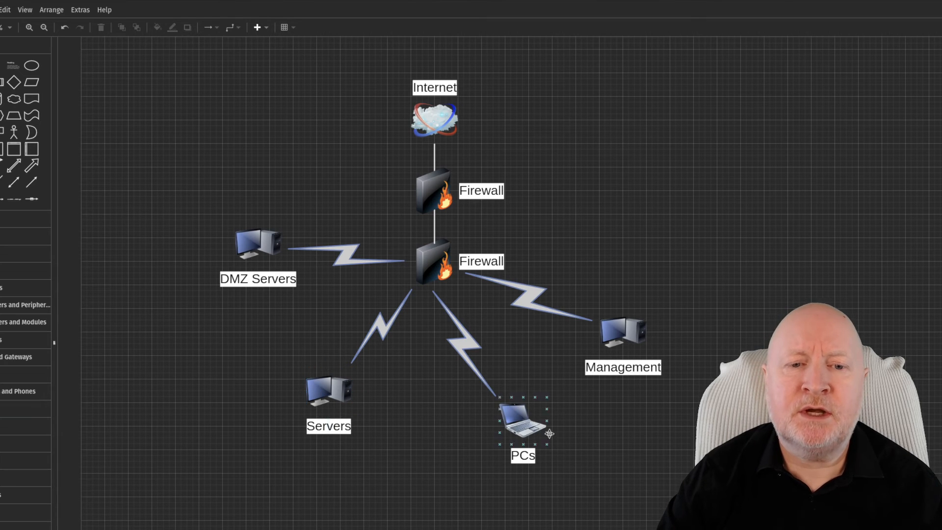
pyautogui.click(430, 275)
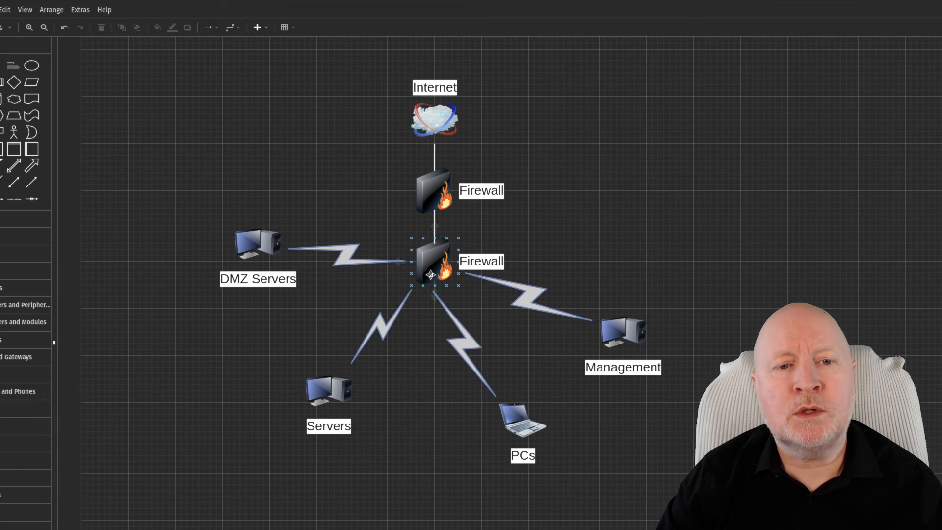
pyautogui.click(448, 190)
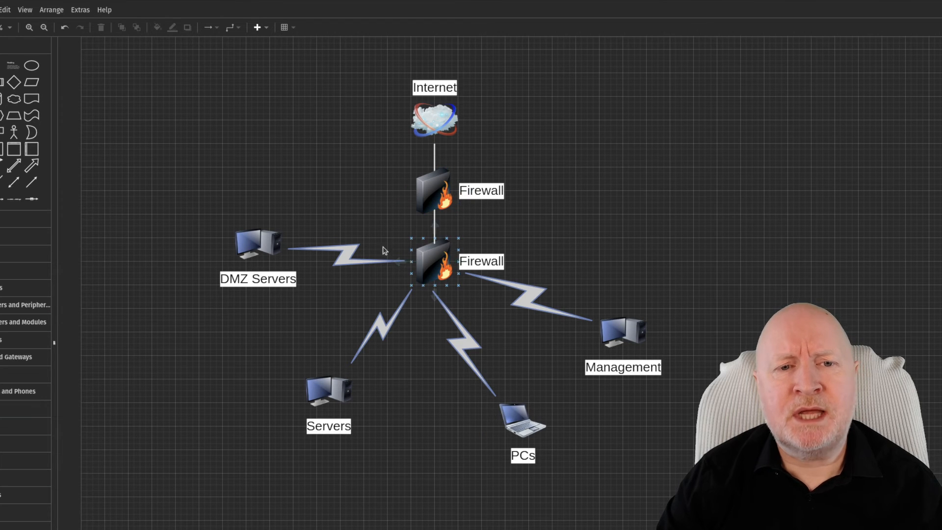
pyautogui.click(415, 257)
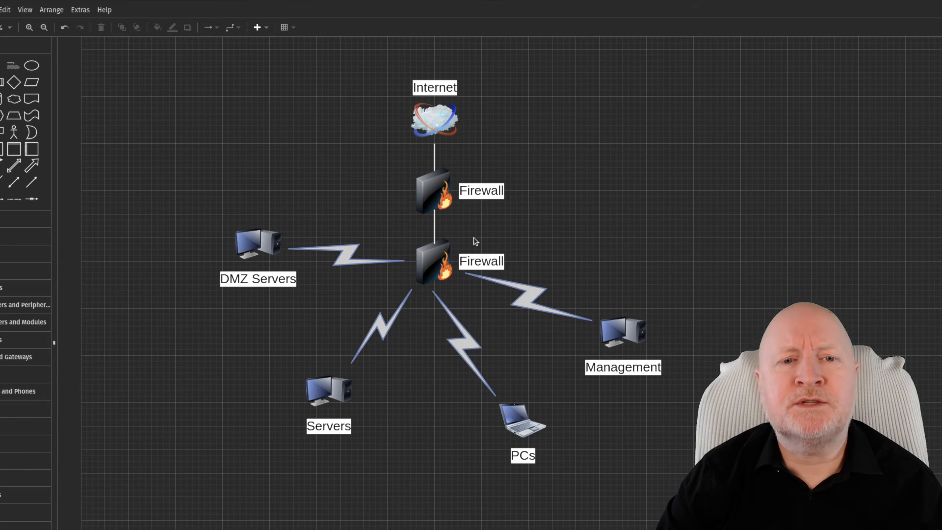
pyautogui.click(418, 183)
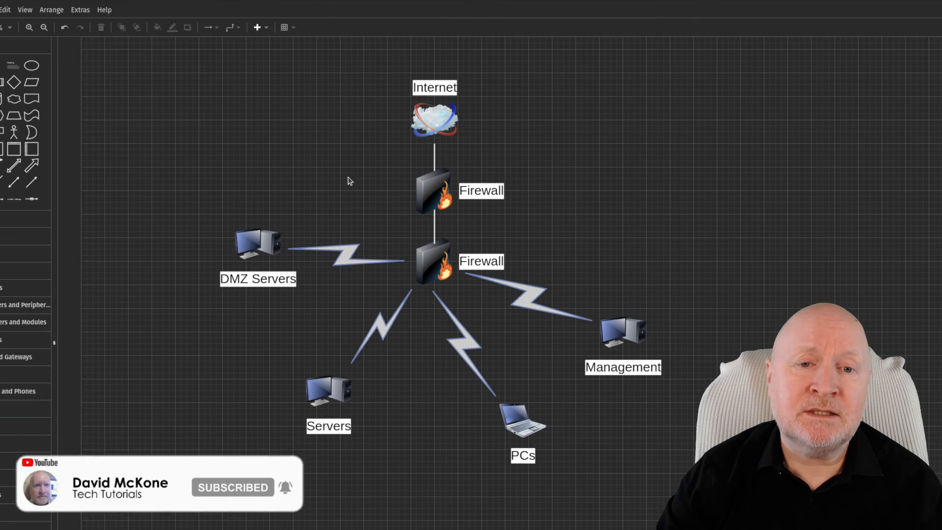
pyautogui.click(435, 275)
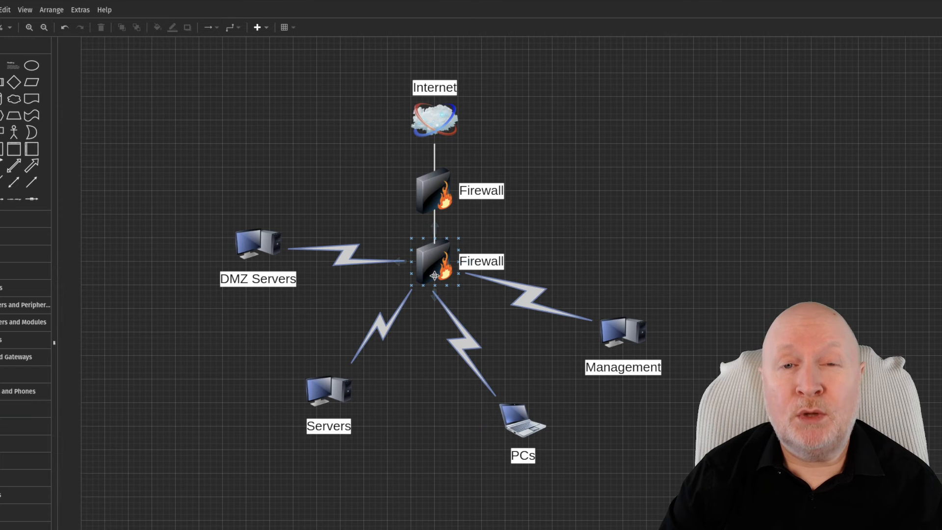
pyautogui.click(420, 200)
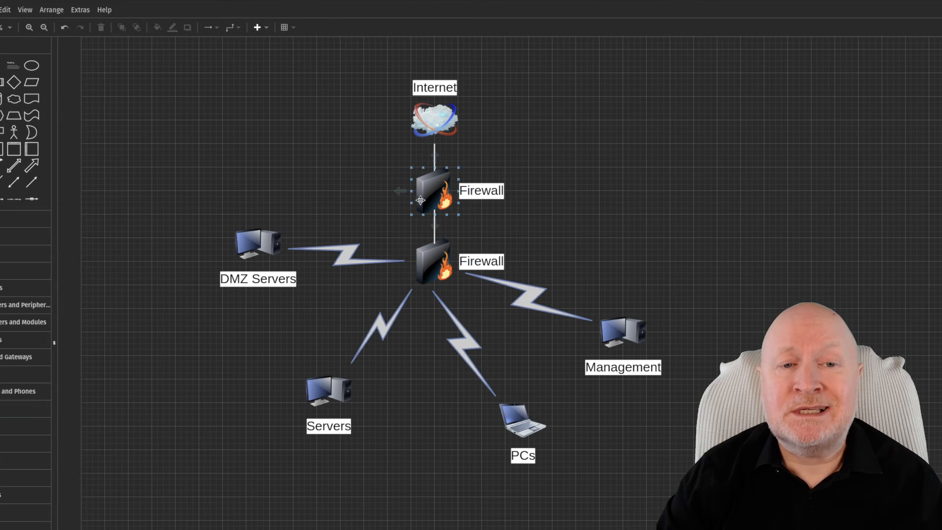
pyautogui.click(449, 248)
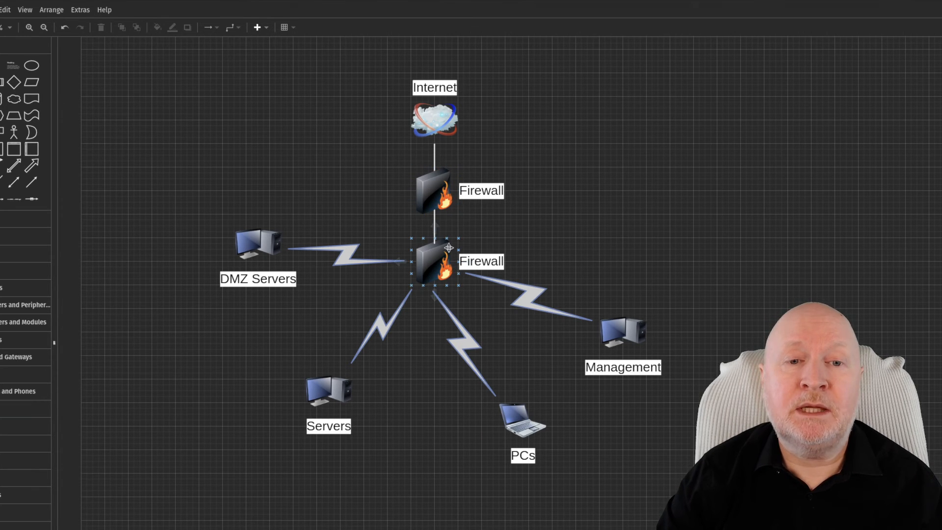
pyautogui.click(425, 200)
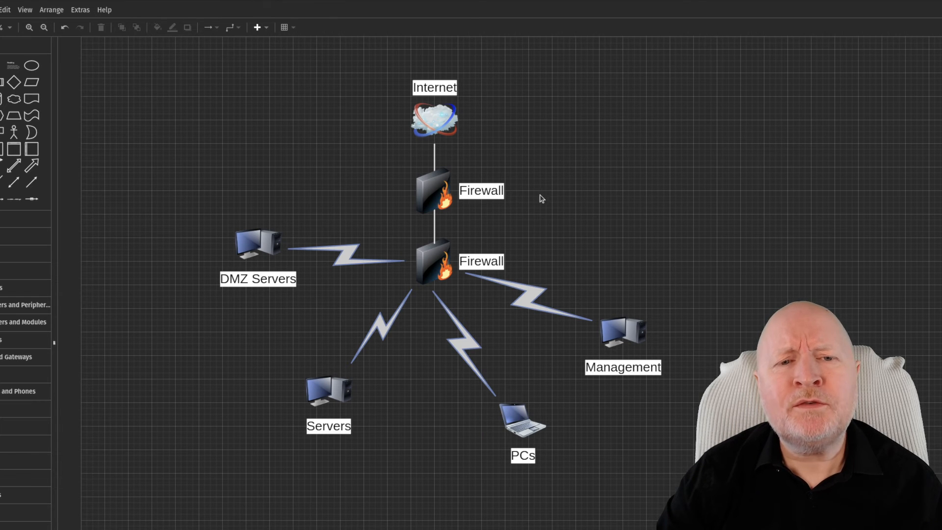
pyautogui.click(427, 207)
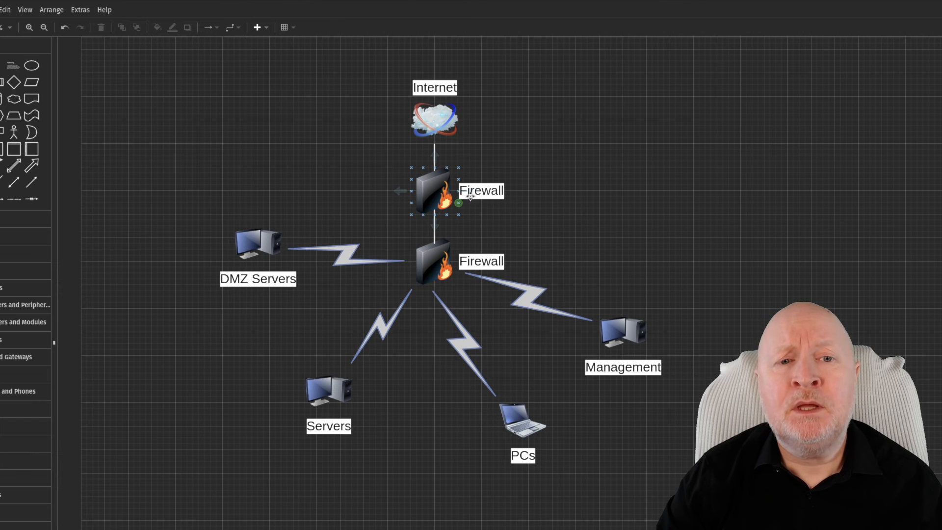
pyautogui.click(444, 231)
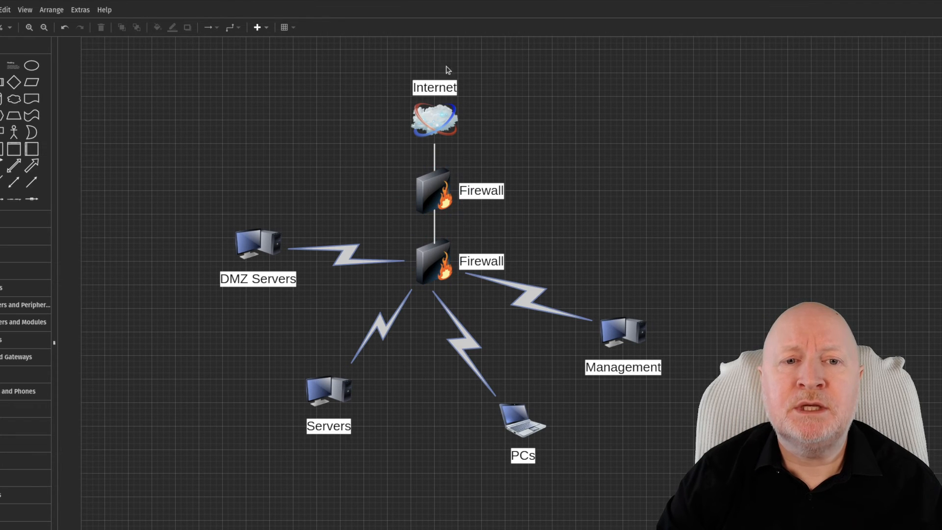
pyautogui.click(419, 188)
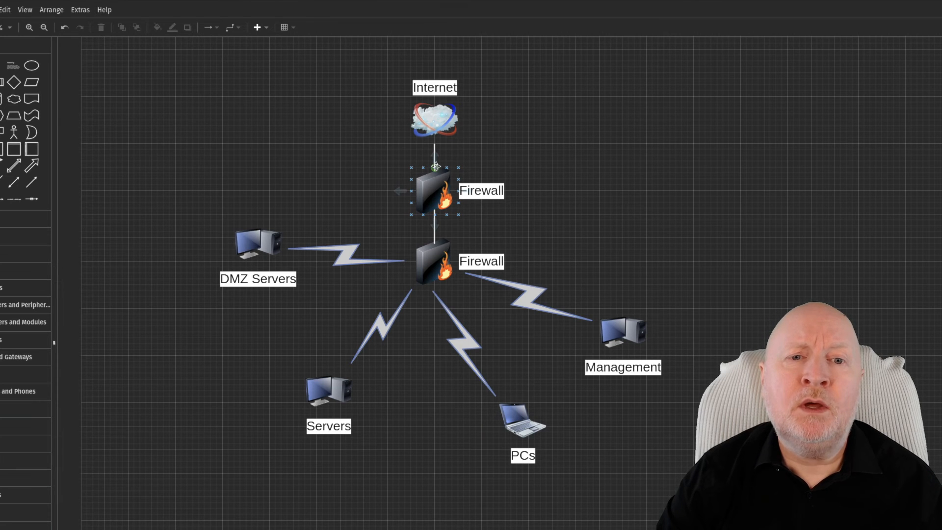
pyautogui.click(556, 183)
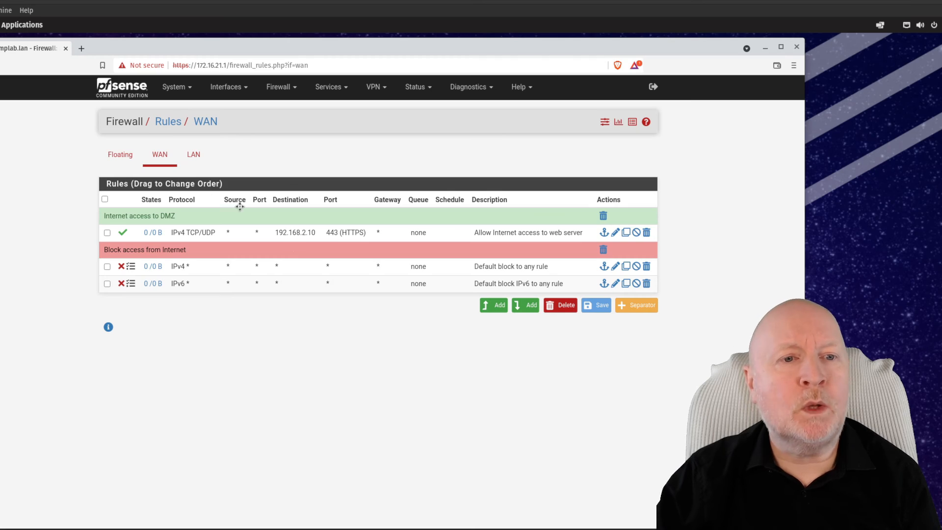
# Step: Compare the separators and order of the LAN rules with those of the WAN rules
pyautogui.click(197, 166)
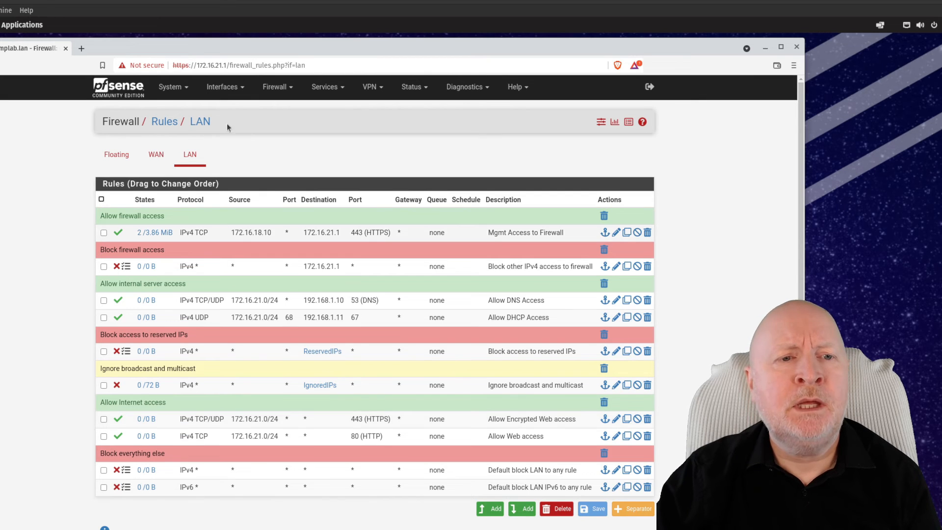
pyautogui.click(157, 155)
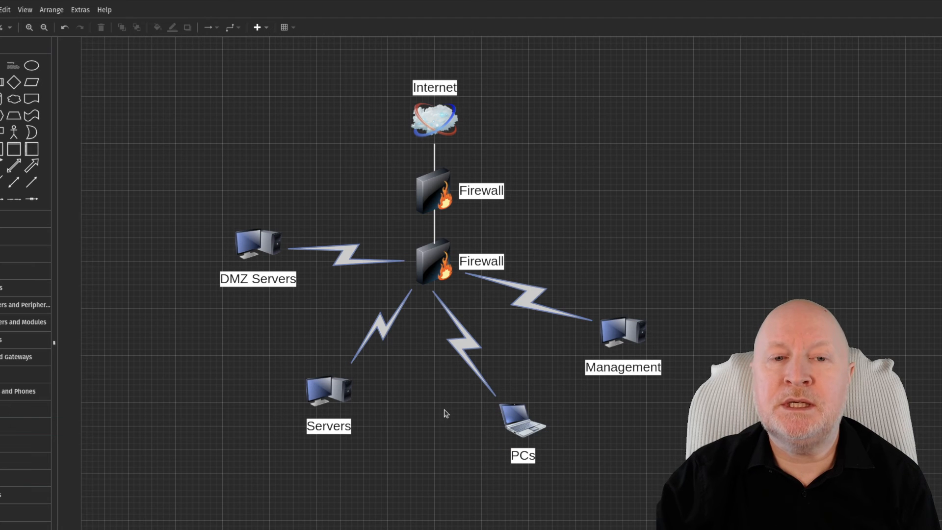
# Step: Examine the inner firewall's links to the PCs and Servers networks in the network diagram
pyautogui.click(439, 277)
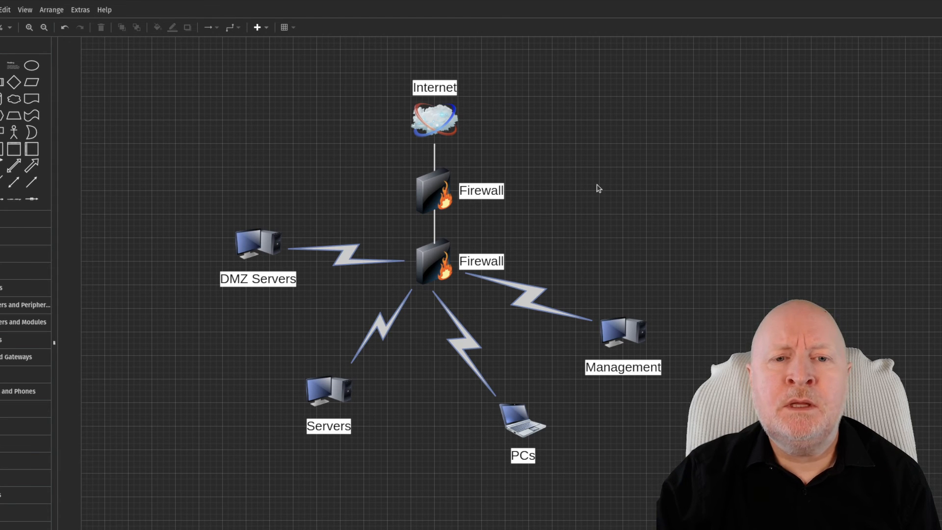
pyautogui.click(436, 269)
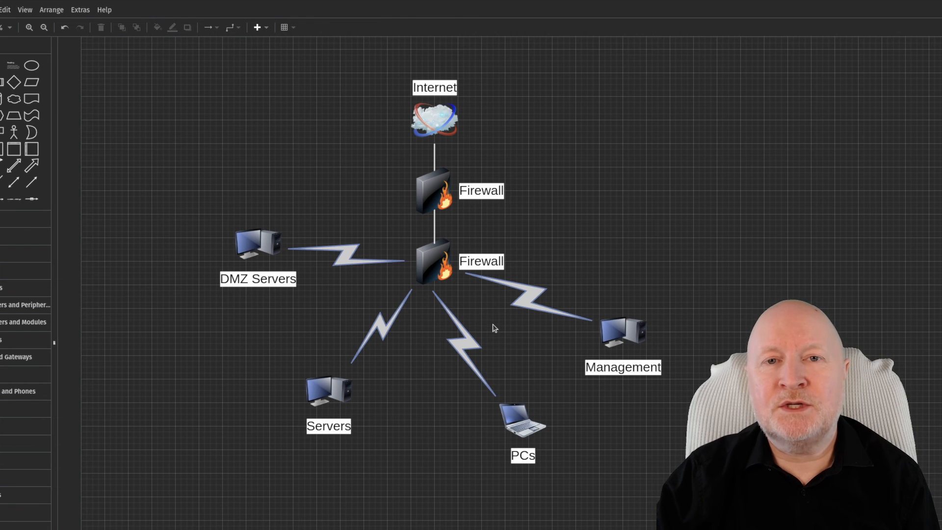
pyautogui.click(431, 264)
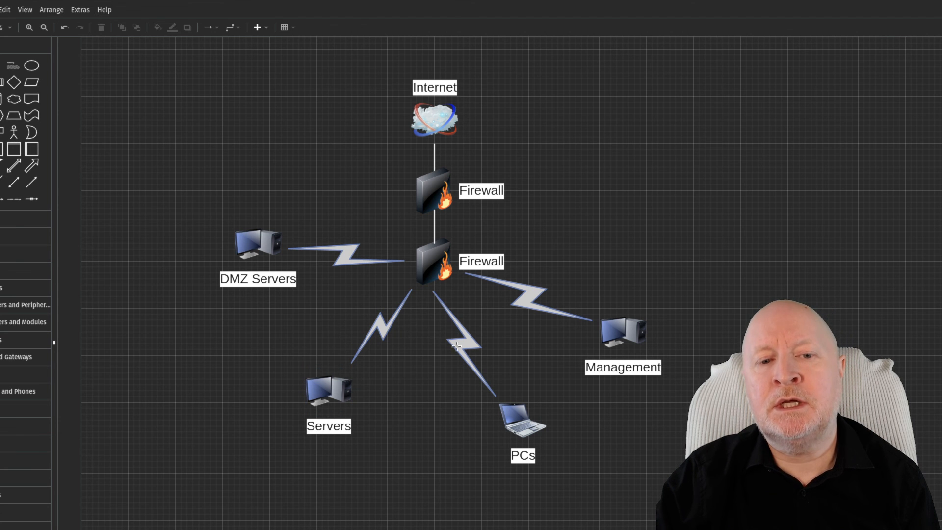
pyautogui.click(512, 418)
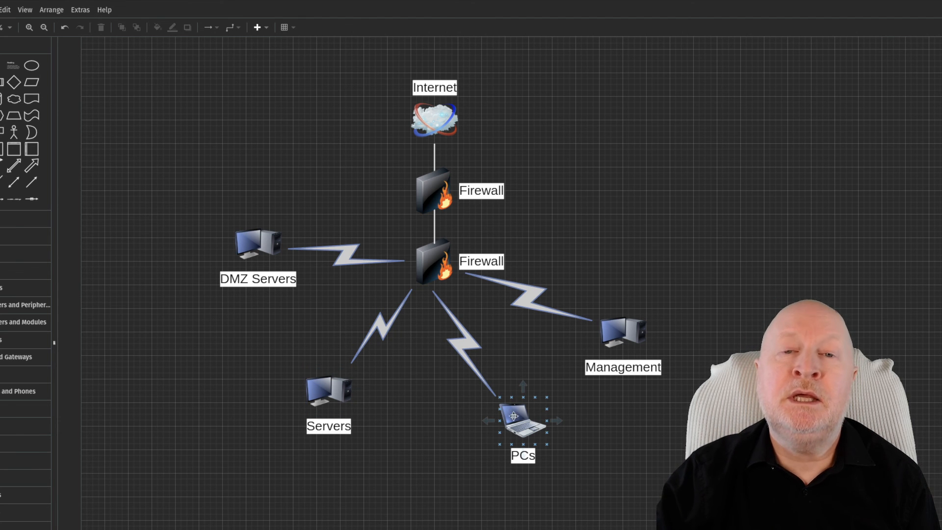
pyautogui.click(522, 367)
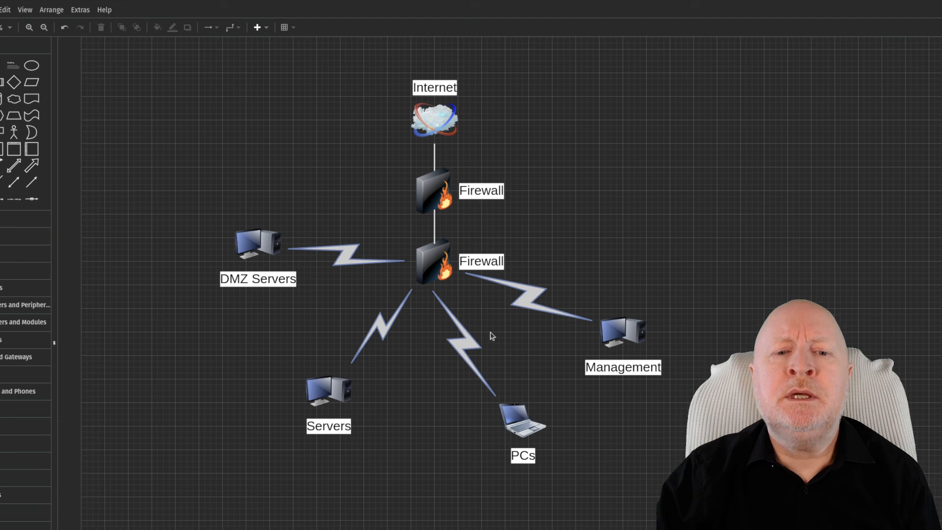
pyautogui.click(508, 403)
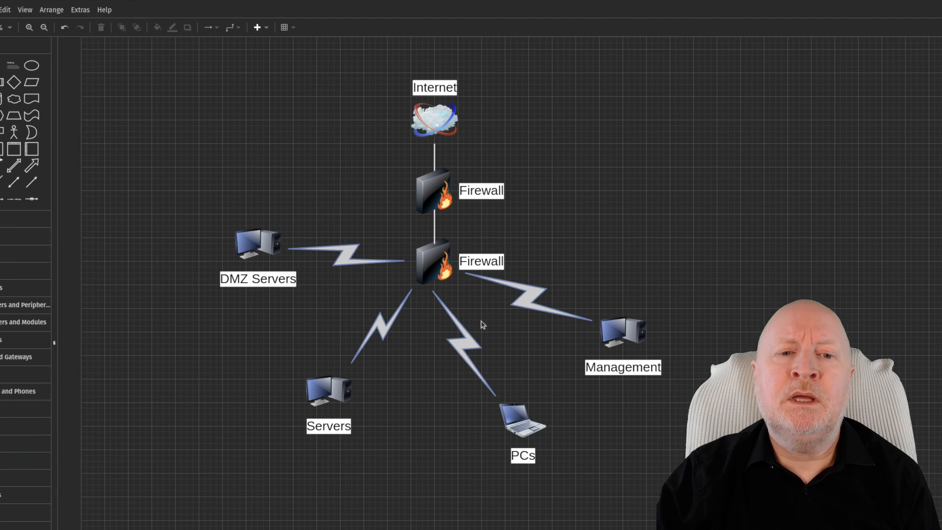
pyautogui.click(432, 265)
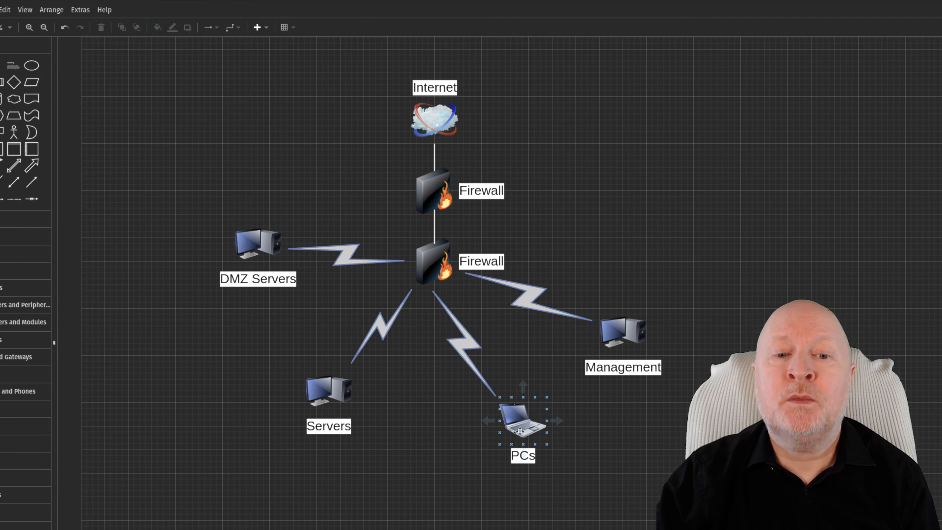
pyautogui.click(518, 417)
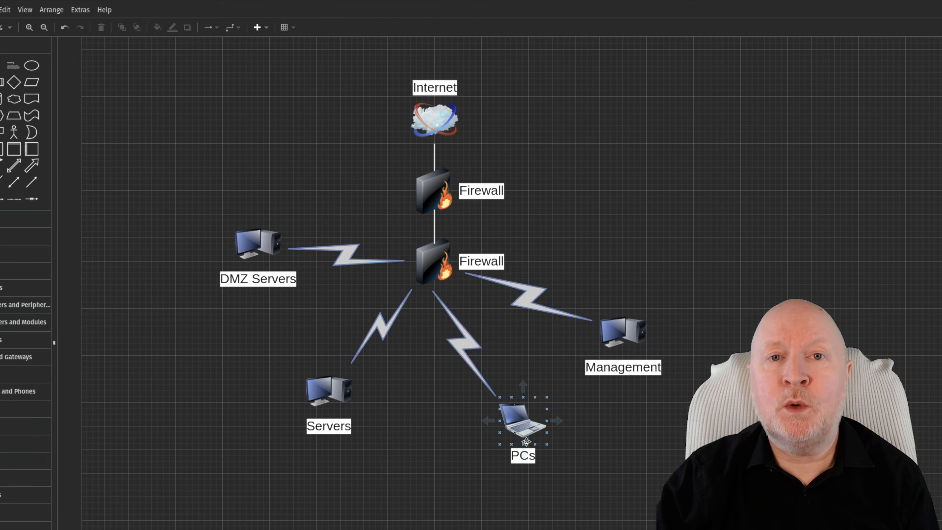
pyautogui.click(438, 287)
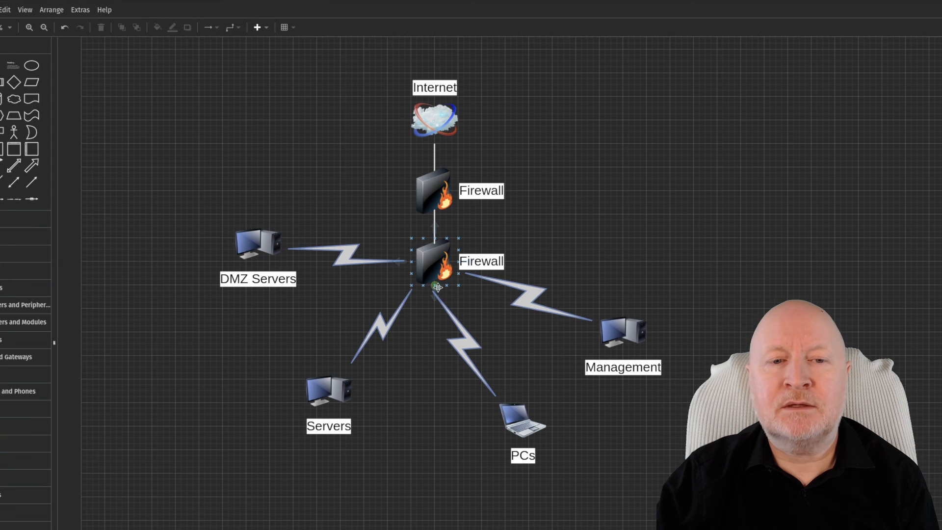
pyautogui.click(334, 401)
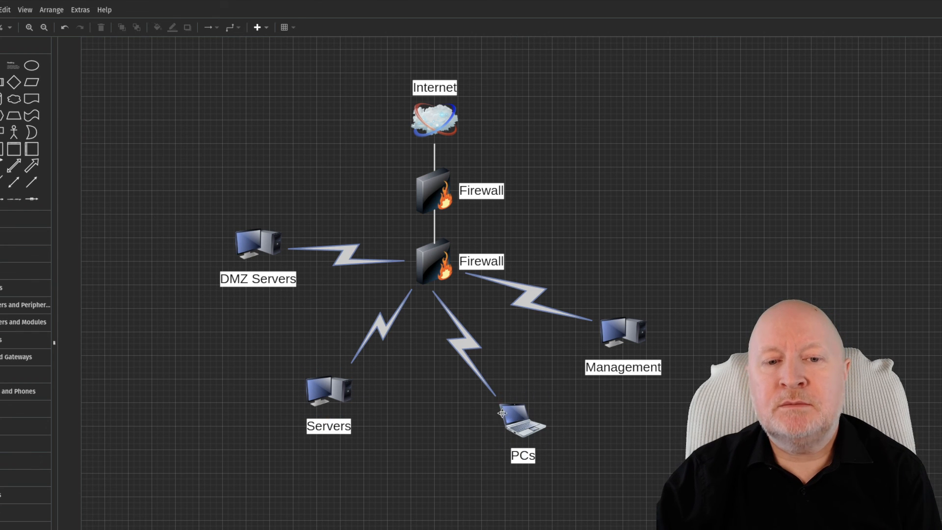
pyautogui.click(544, 428)
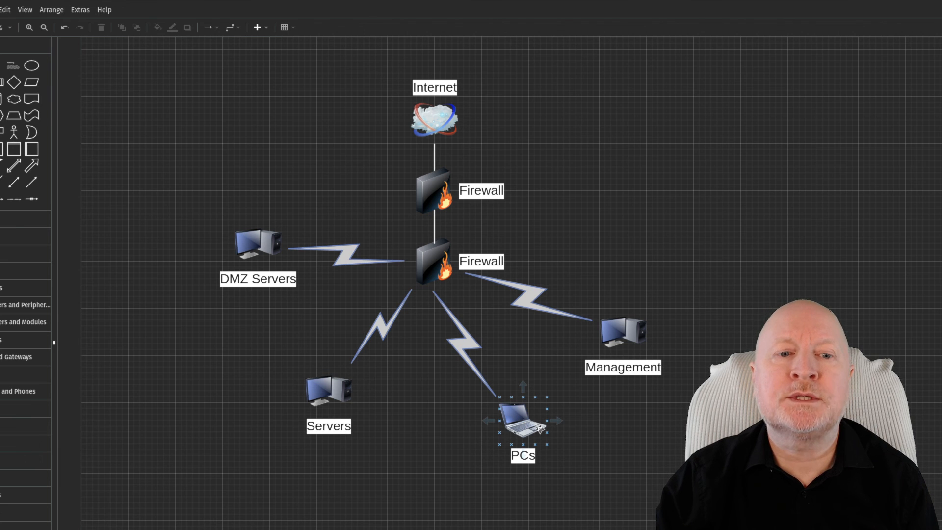
pyautogui.click(433, 437)
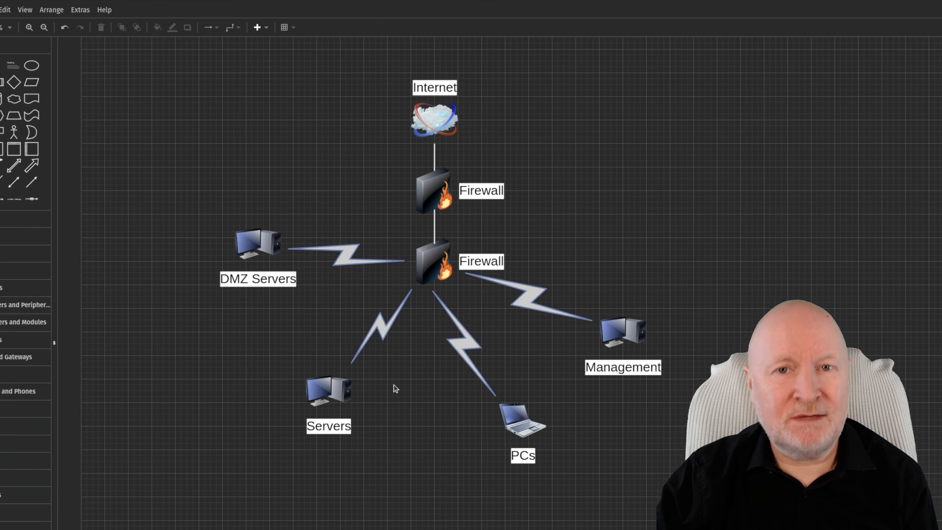
pyautogui.click(331, 402)
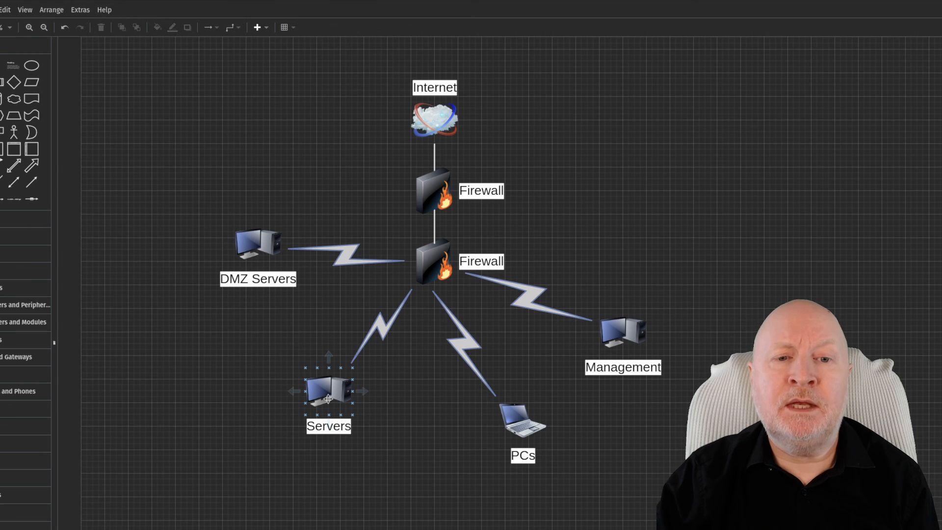
pyautogui.click(527, 421)
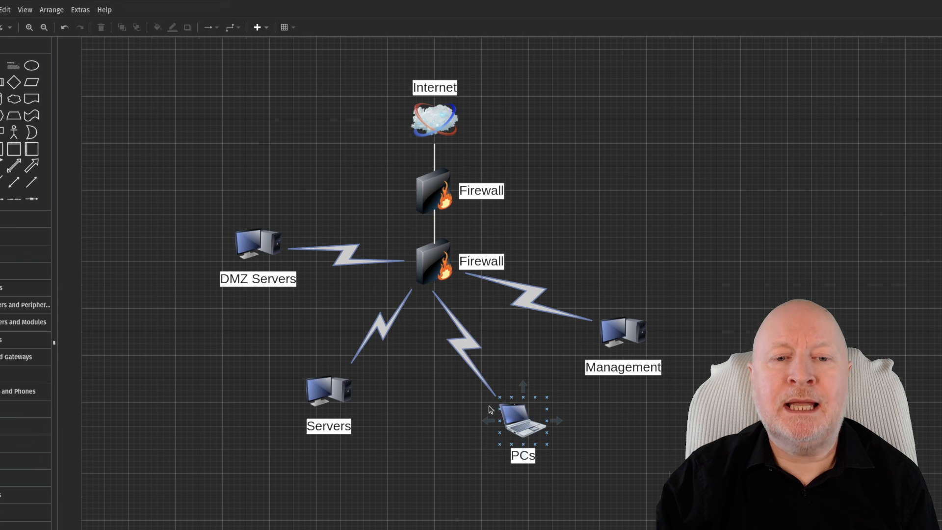